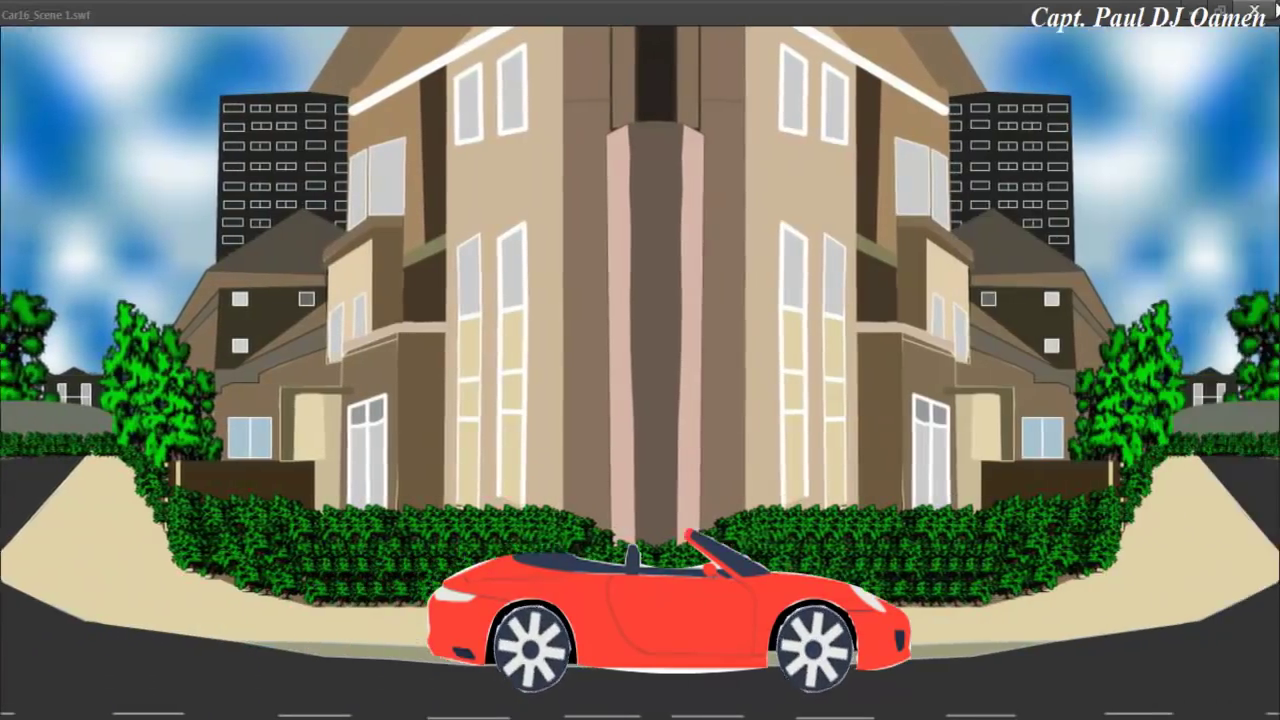
Step: Close the movie preview and create a new ActionScript 3.0 document
{"action": "key", "text": "ctrl+w"}
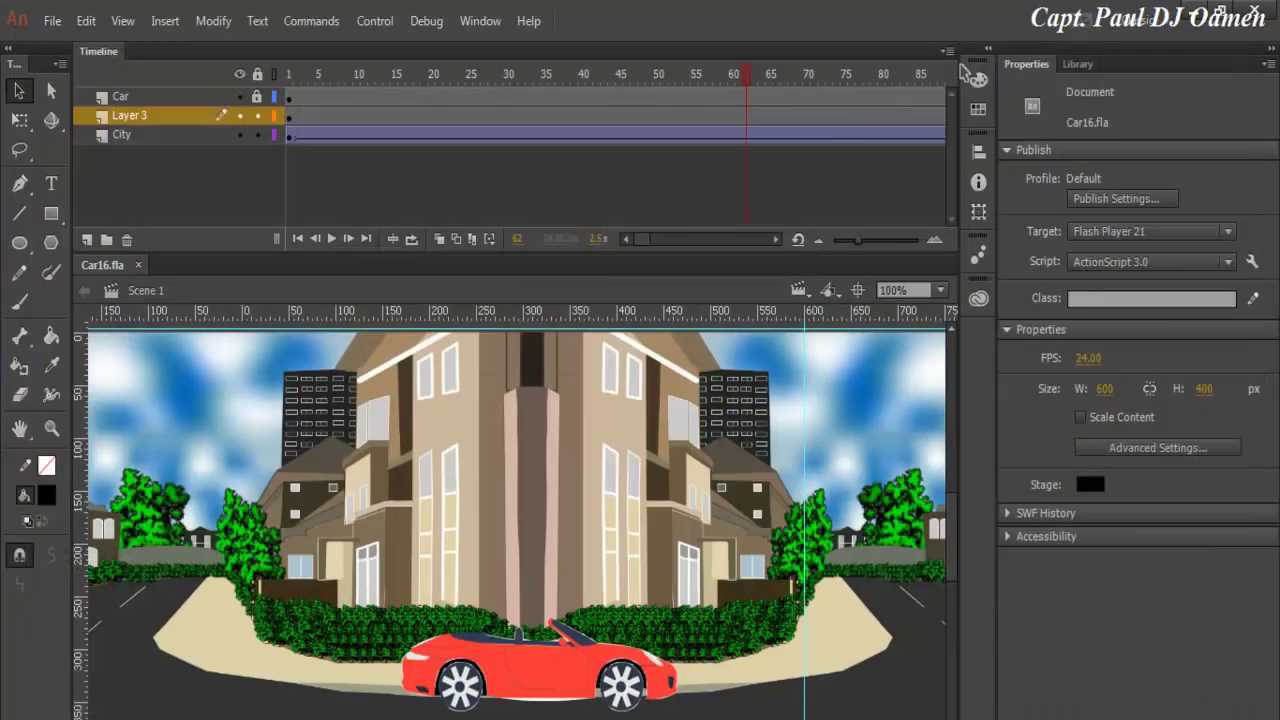
{"action": "left_click", "coordinate": [50, 21]}
{"action": "left_click", "coordinate": [84, 45]}
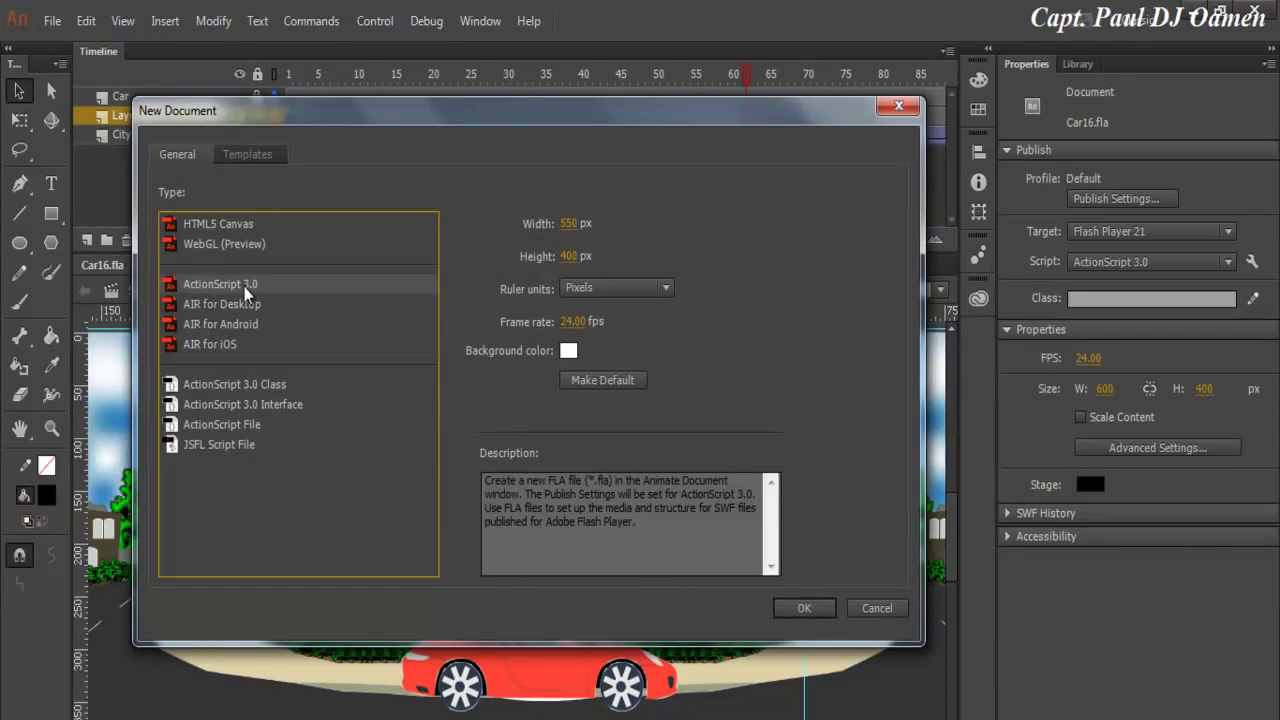
{"action": "left_click", "coordinate": [803, 610]}
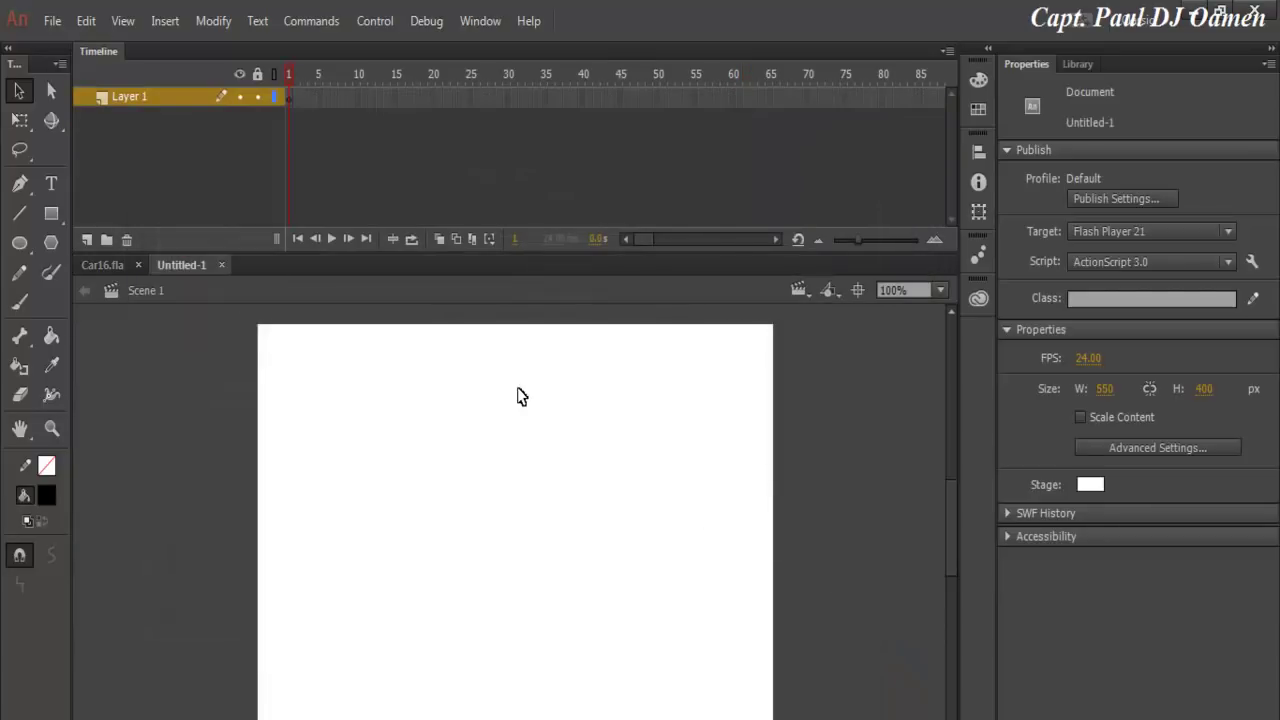
Step: Set the stage width of the new document to 600 px
{"action": "left_click", "coordinate": [1105, 389]}
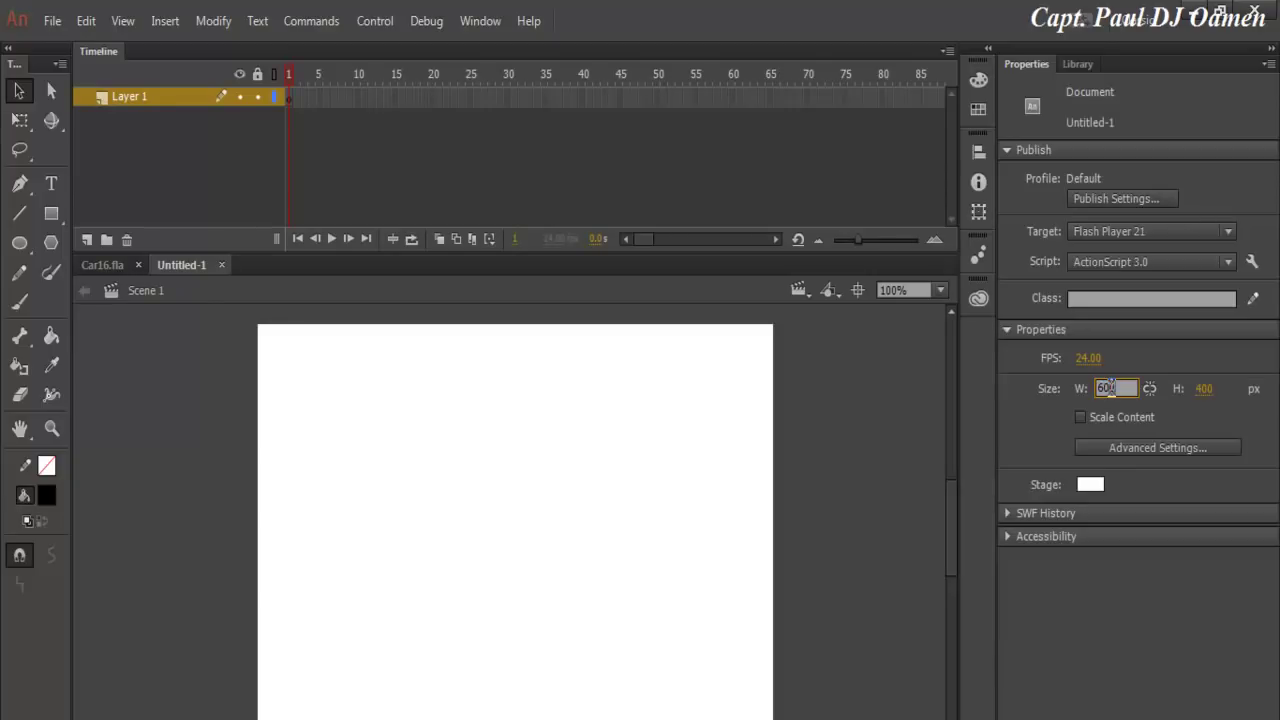
{"action": "key", "text": "Return"}
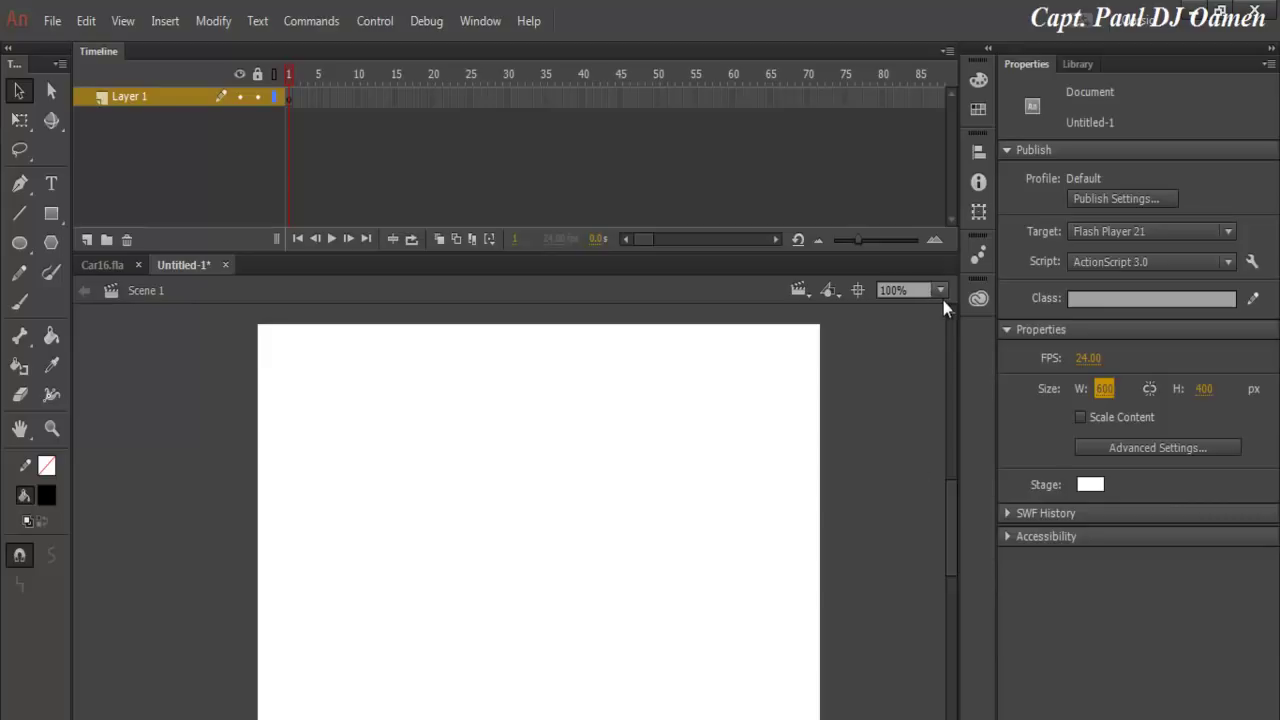
{"action": "left_click", "coordinate": [942, 294]}
{"action": "left_click", "coordinate": [934, 408]}
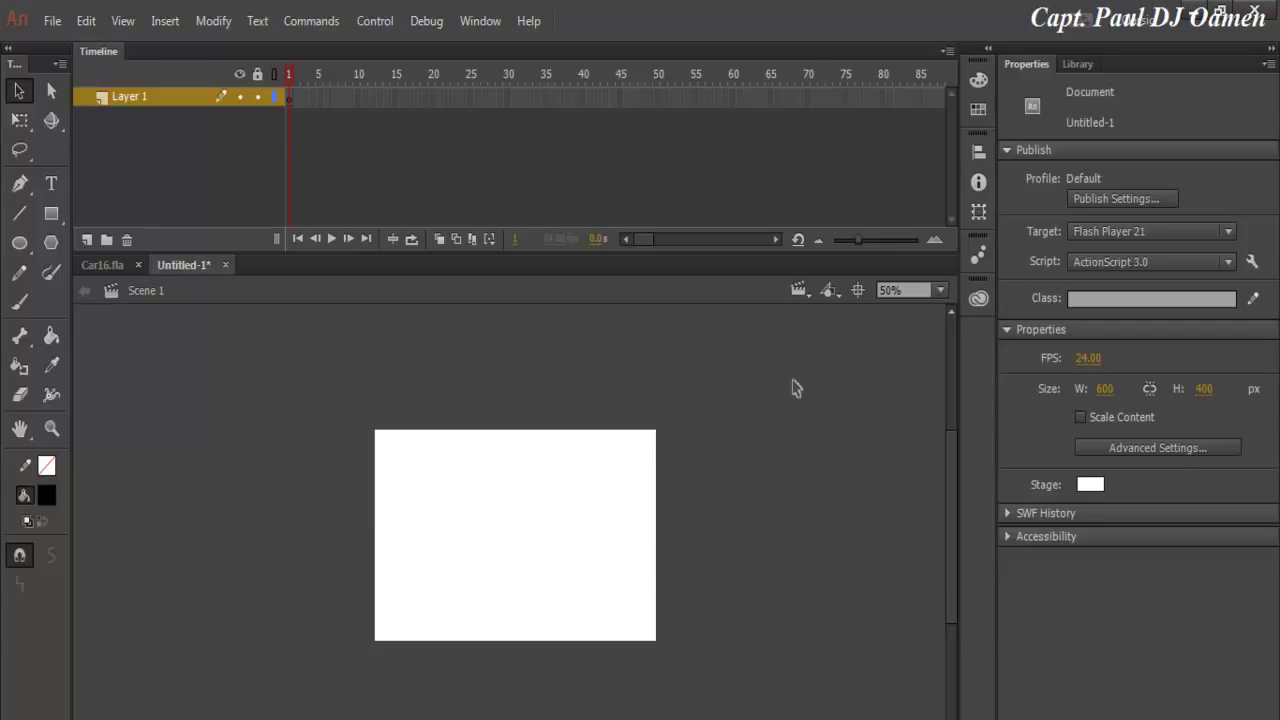
Step: Import the carred image from the _A_My_Progress folder on the KINGSTON (F:) drive into the document's library
{"action": "left_click", "coordinate": [50, 22]}
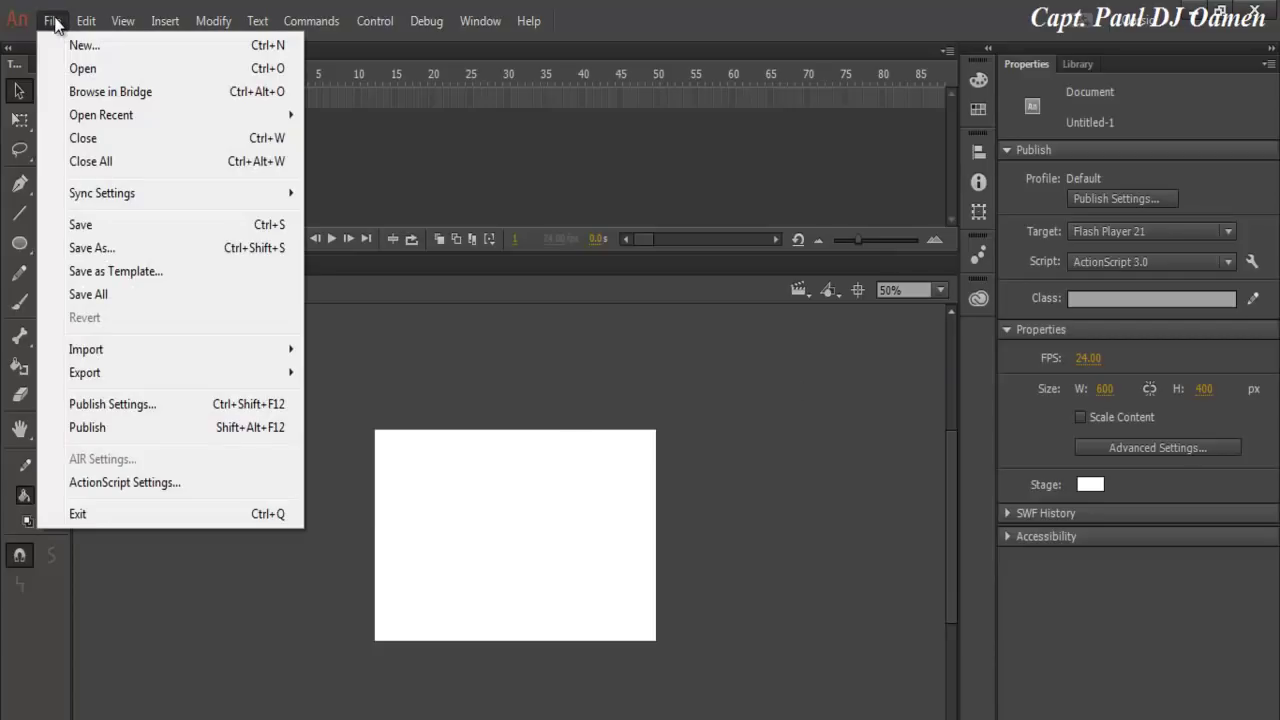
{"action": "mouse_move", "coordinate": [86, 21]}
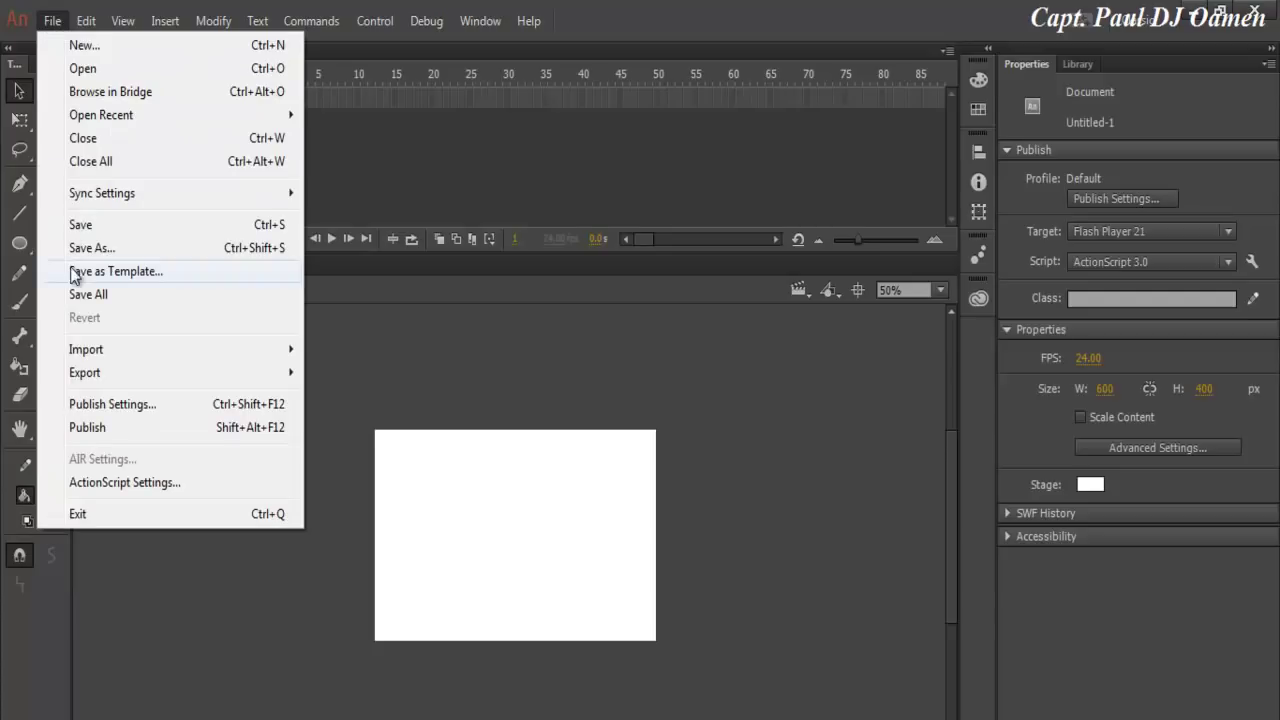
{"action": "mouse_move", "coordinate": [127, 358]}
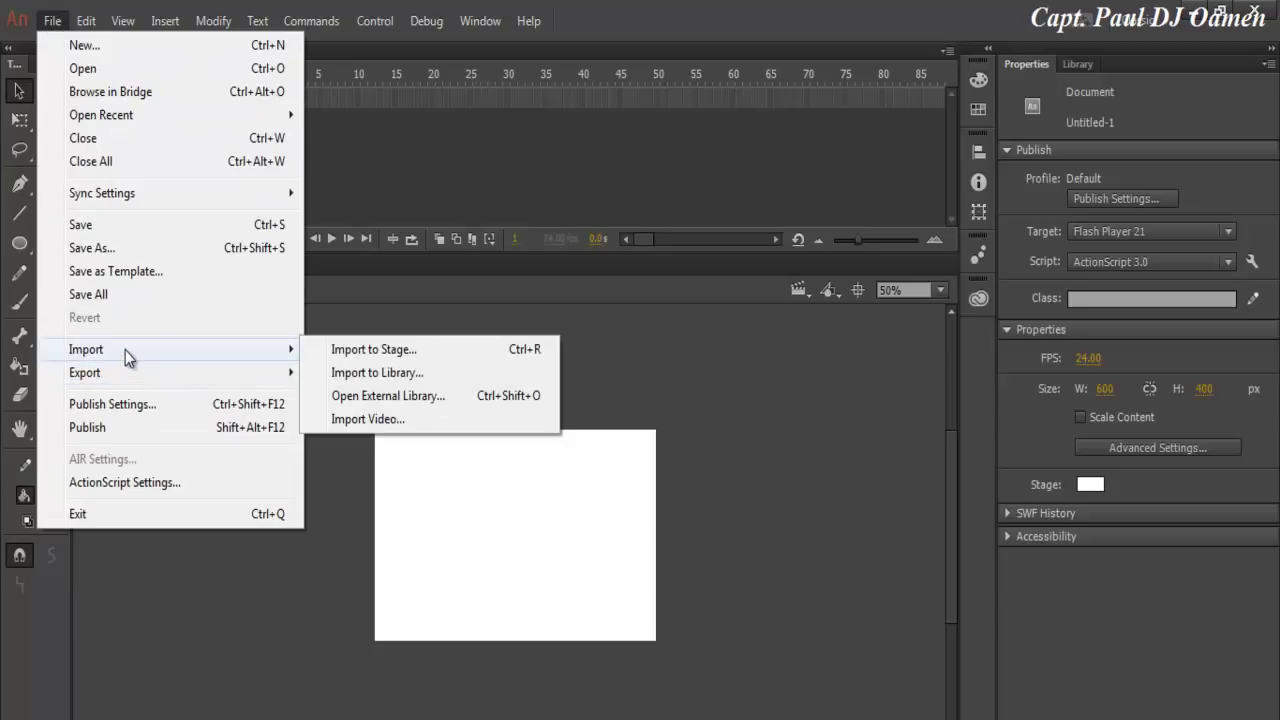
{"action": "left_click", "coordinate": [403, 376]}
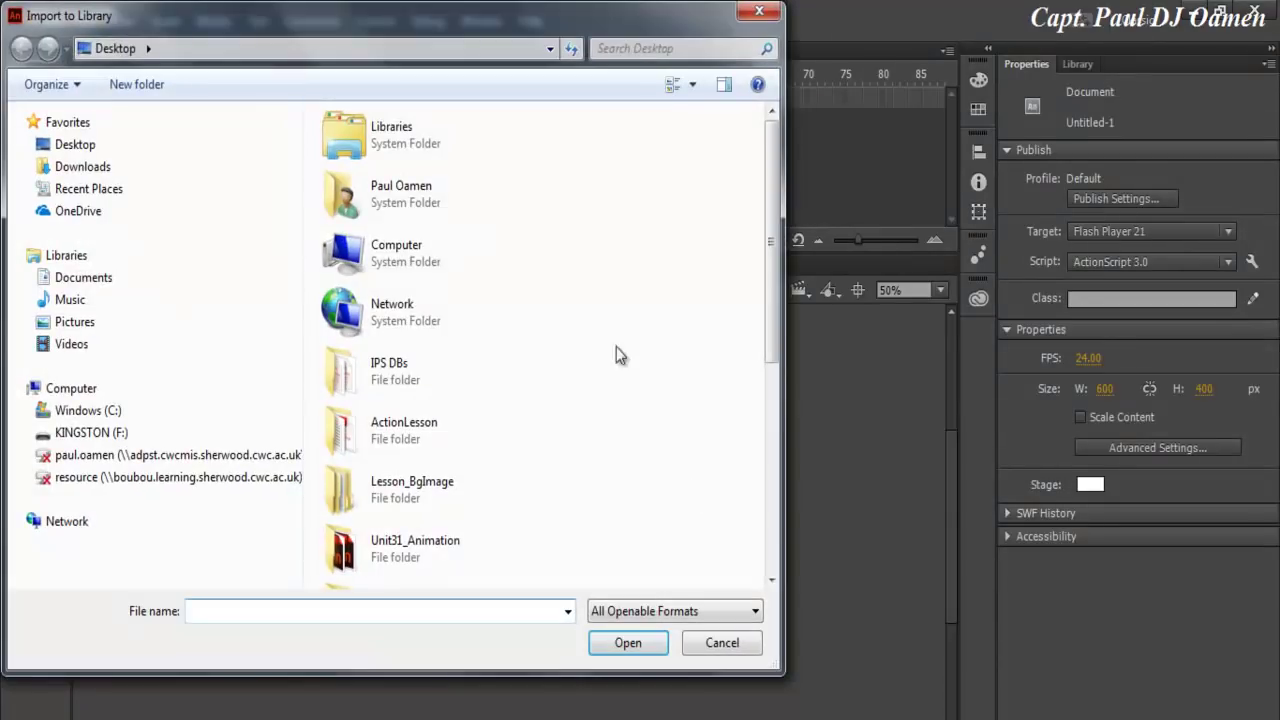
{"action": "left_click", "coordinate": [129, 437]}
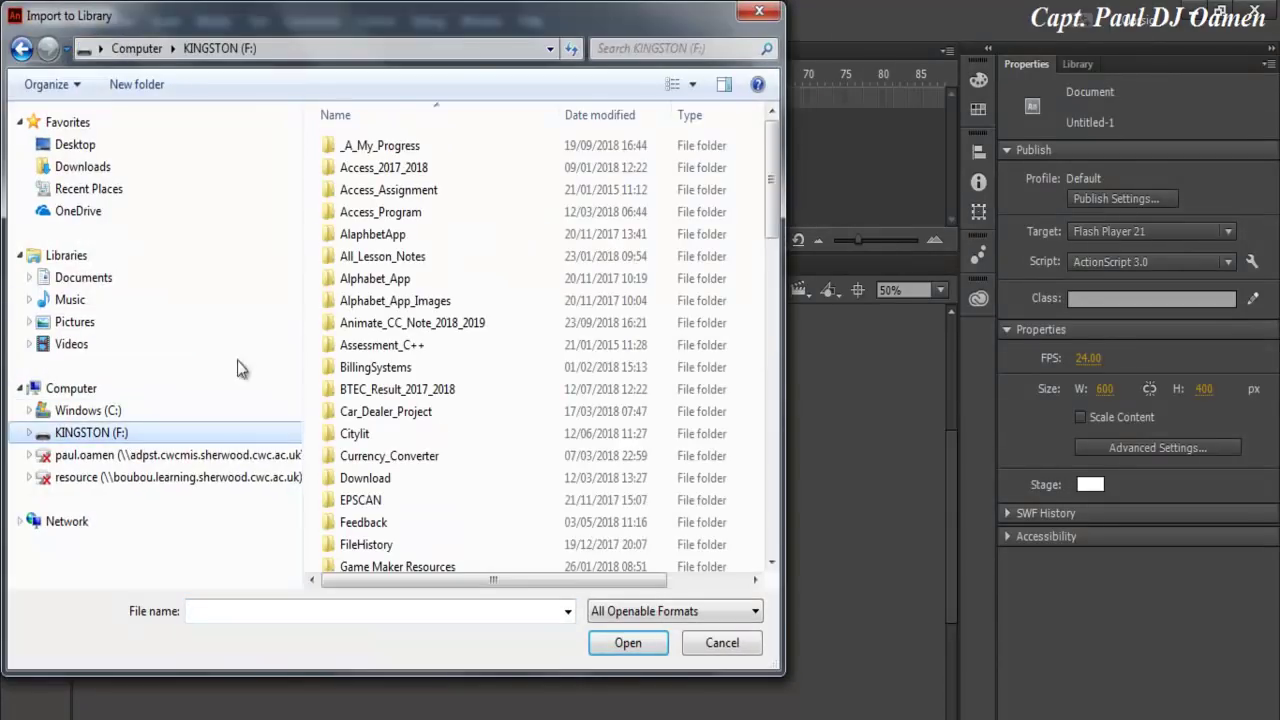
{"action": "double_click", "coordinate": [417, 146]}
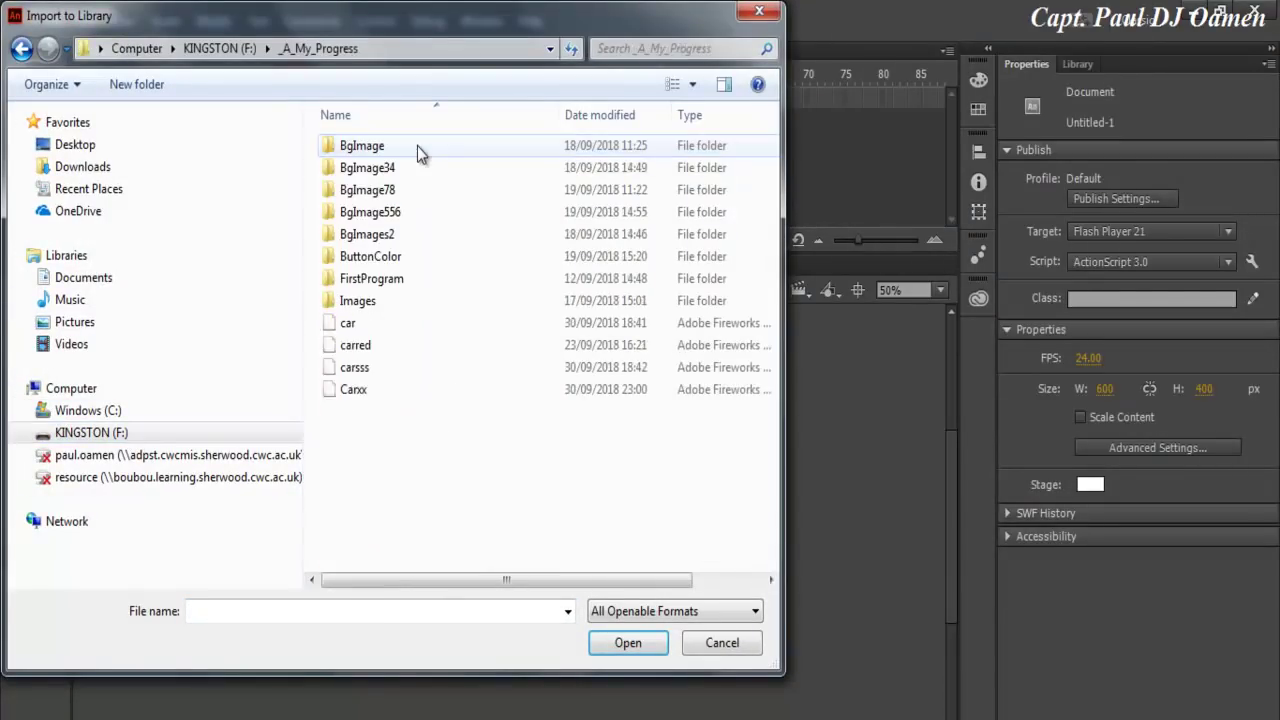
{"action": "left_click", "coordinate": [358, 346]}
{"action": "left_click", "coordinate": [628, 644]}
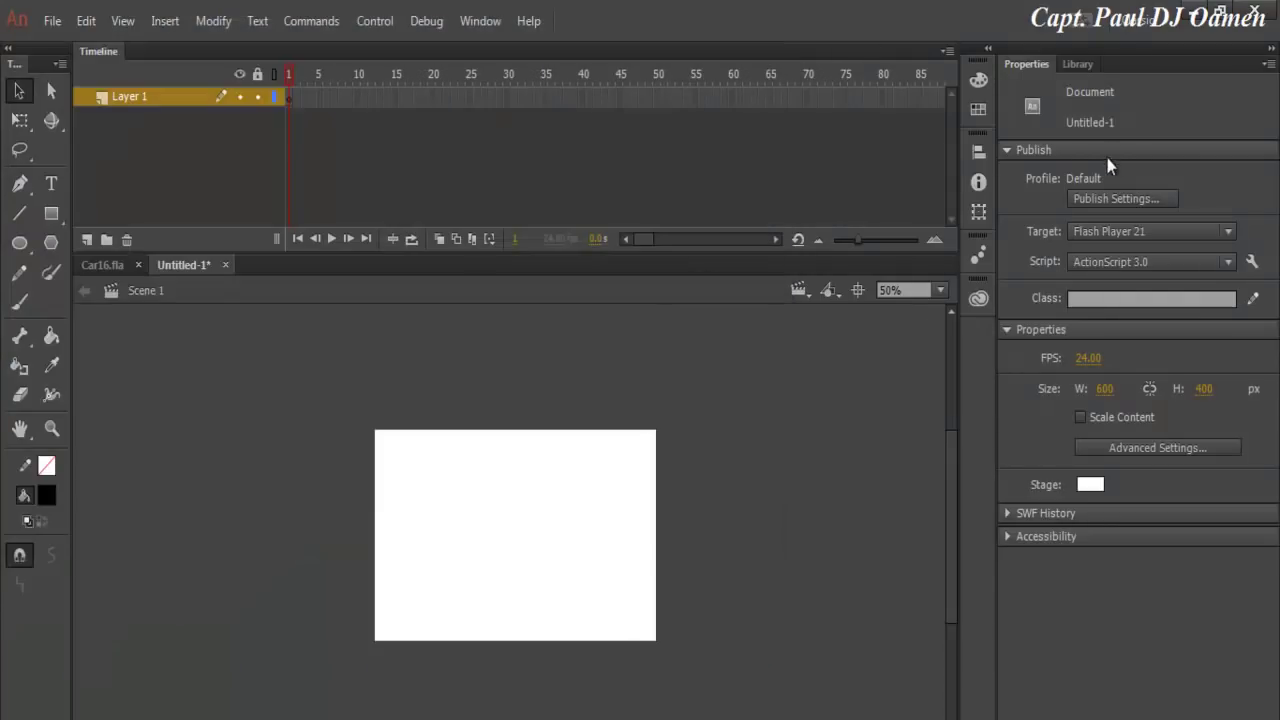
Step: Place the carred.png bitmap on the pasteboard to the left of the stage and break it apart
{"action": "left_click", "coordinate": [1079, 65]}
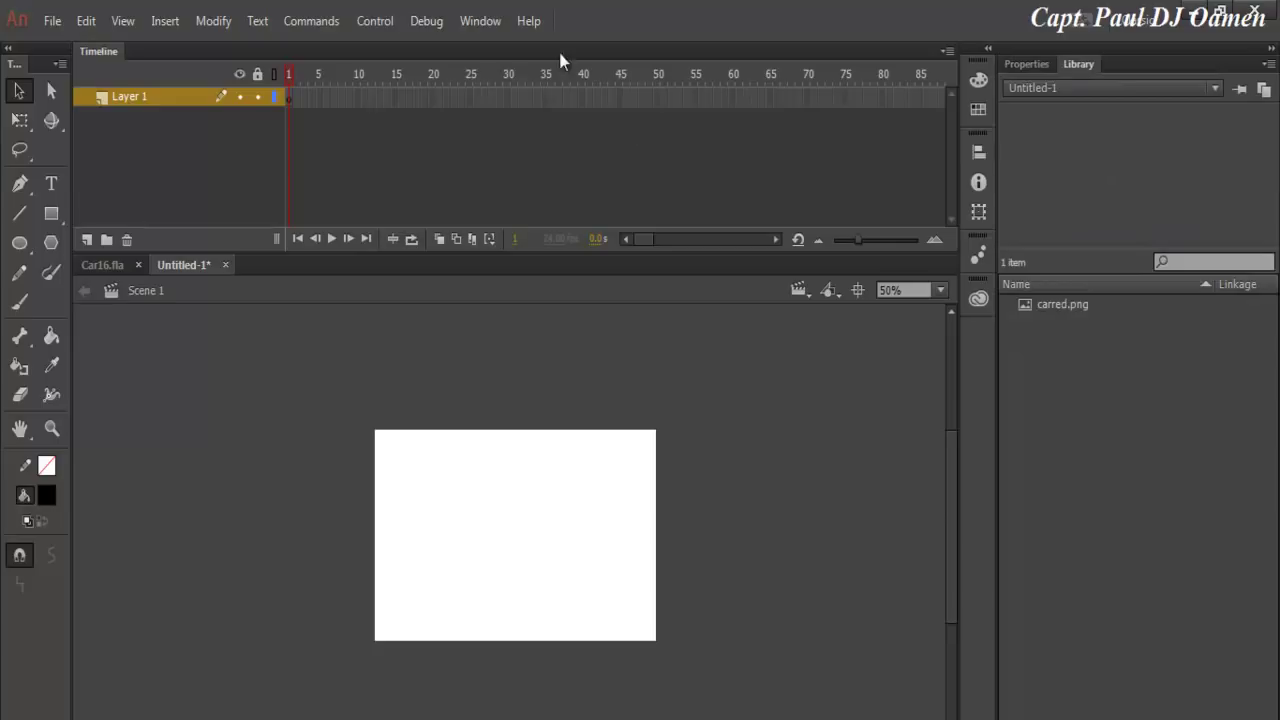
{"action": "left_click", "coordinate": [489, 22]}
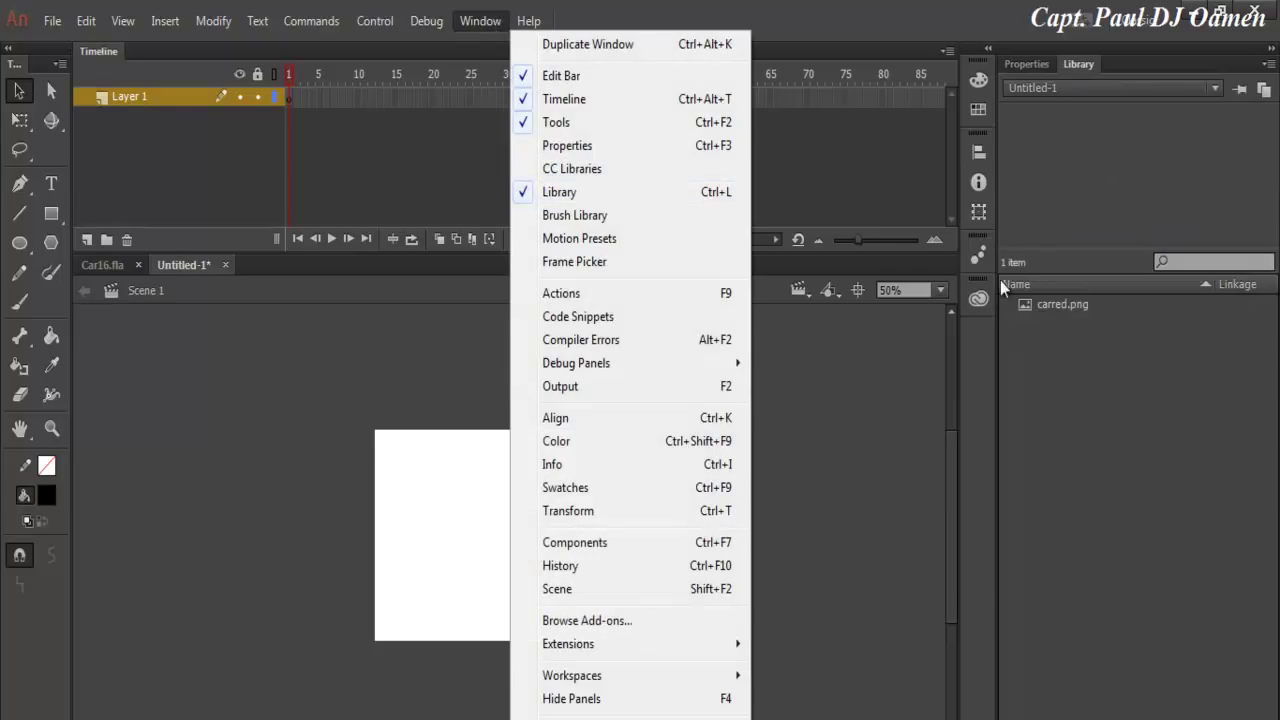
{"action": "left_click", "coordinate": [1056, 304]}
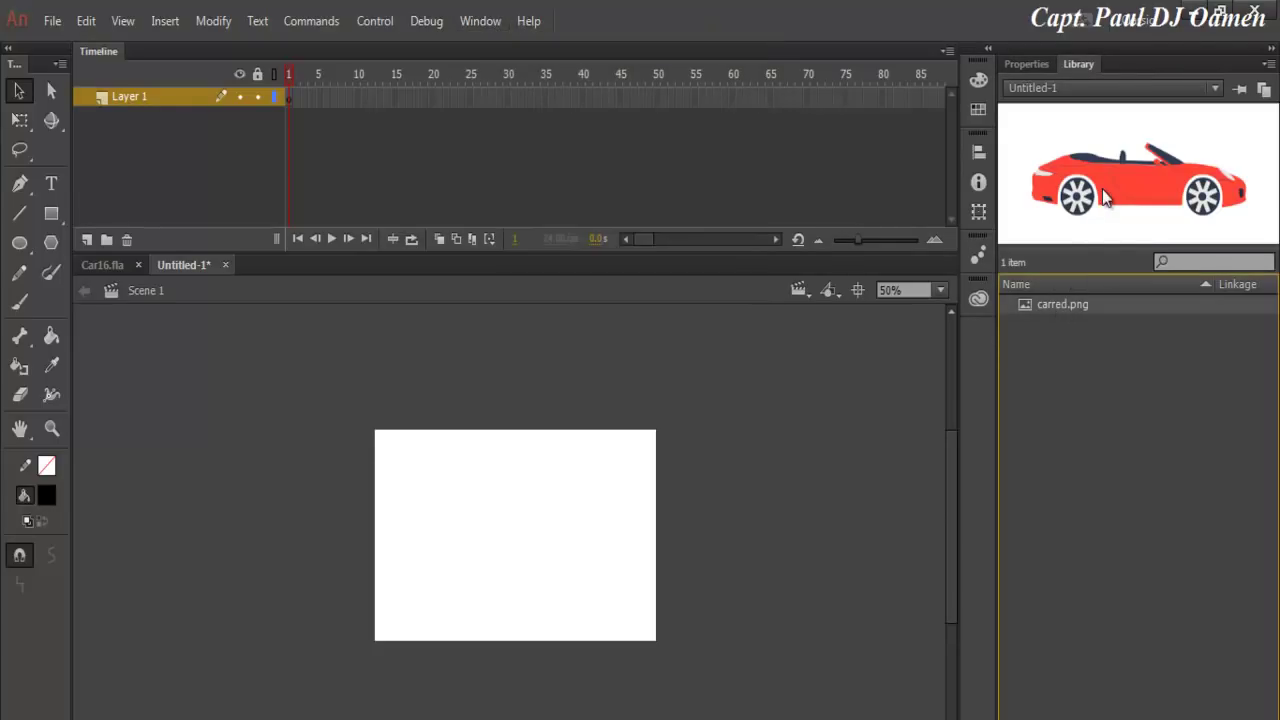
{"action": "left_click_drag", "start_coordinate": [1046, 305], "coordinate": [219, 508]}
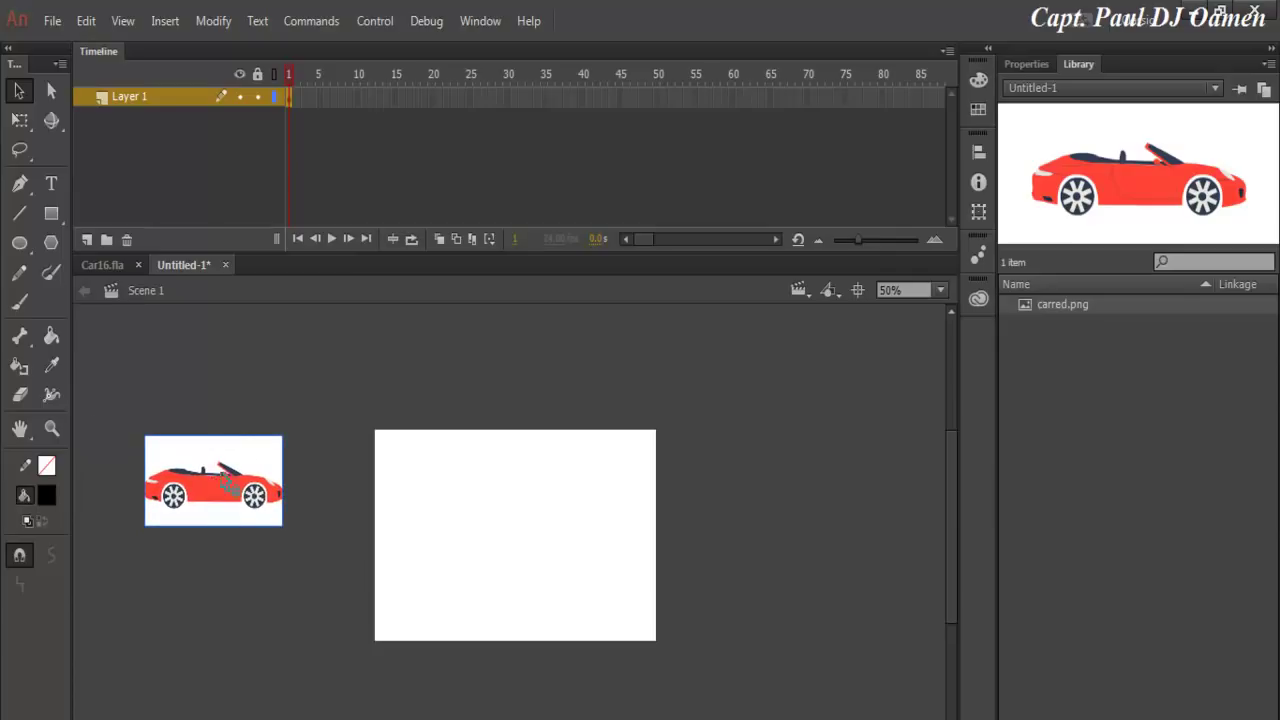
{"action": "left_click", "coordinate": [214, 21]}
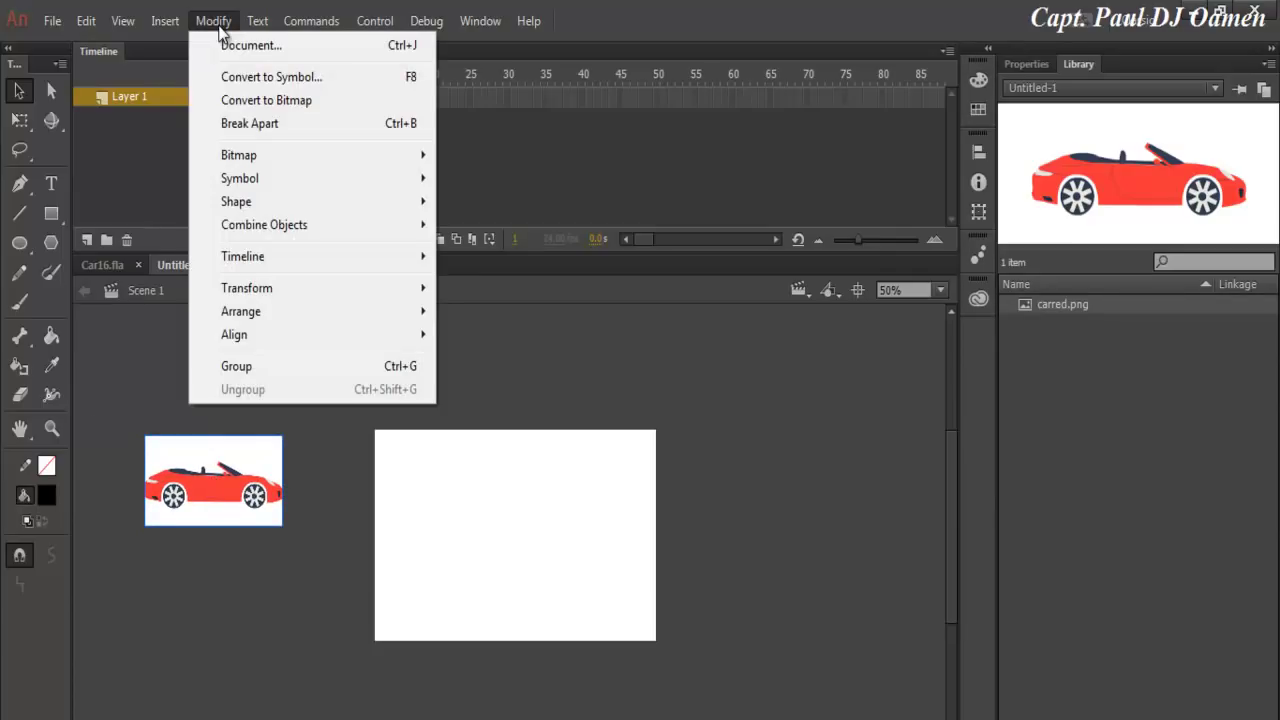
{"action": "left_click", "coordinate": [240, 124]}
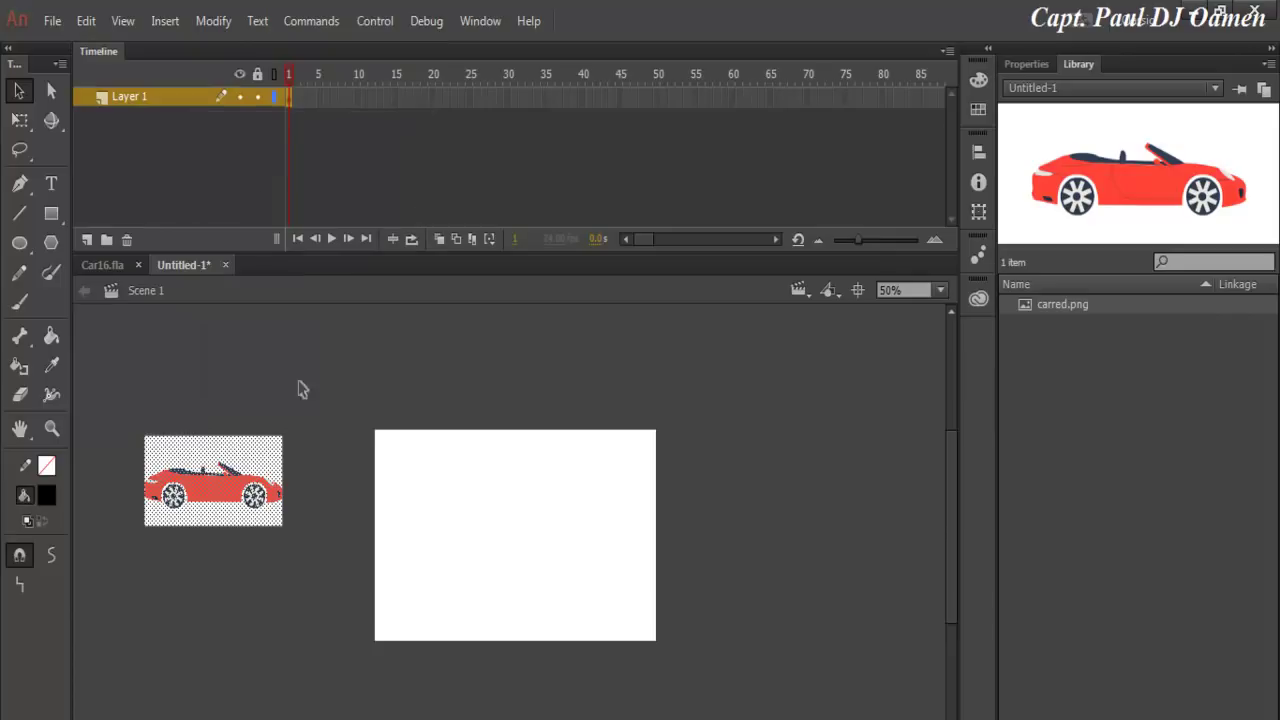
{"action": "left_click", "coordinate": [288, 582]}
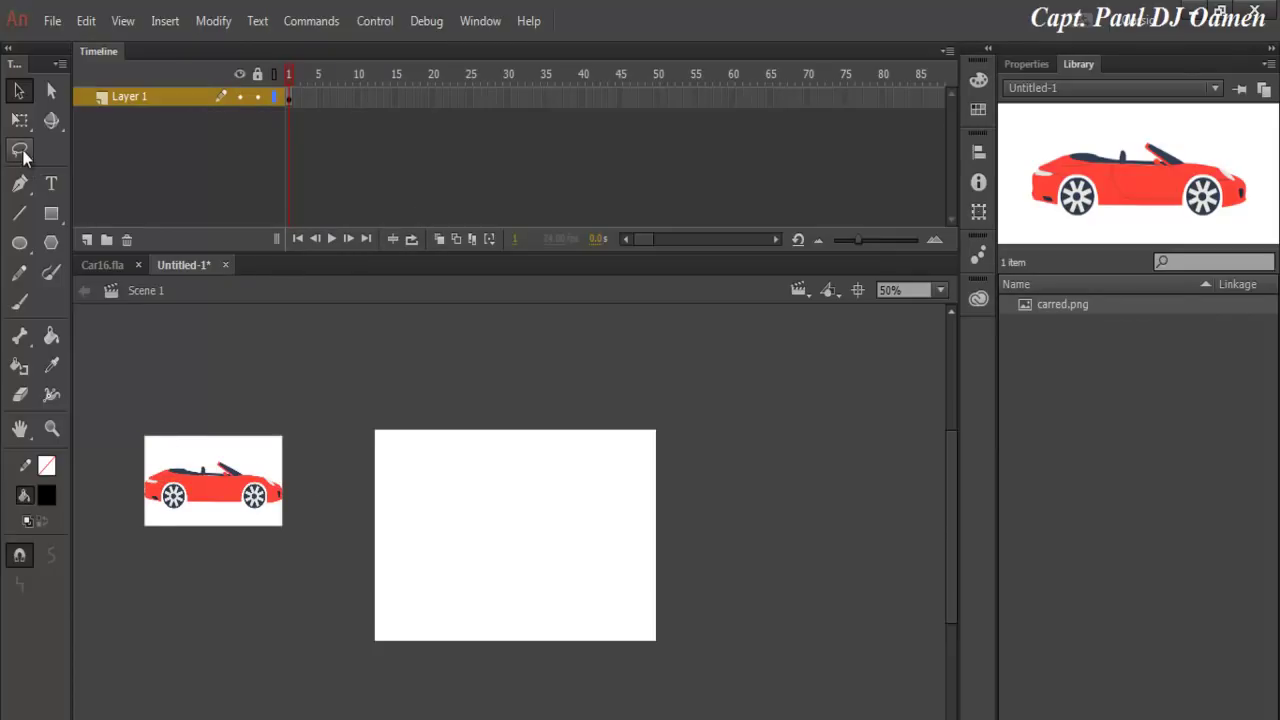
Step: Remove the white background above and below the car using the Magic Wand
{"action": "left_click", "coordinate": [22, 150]}
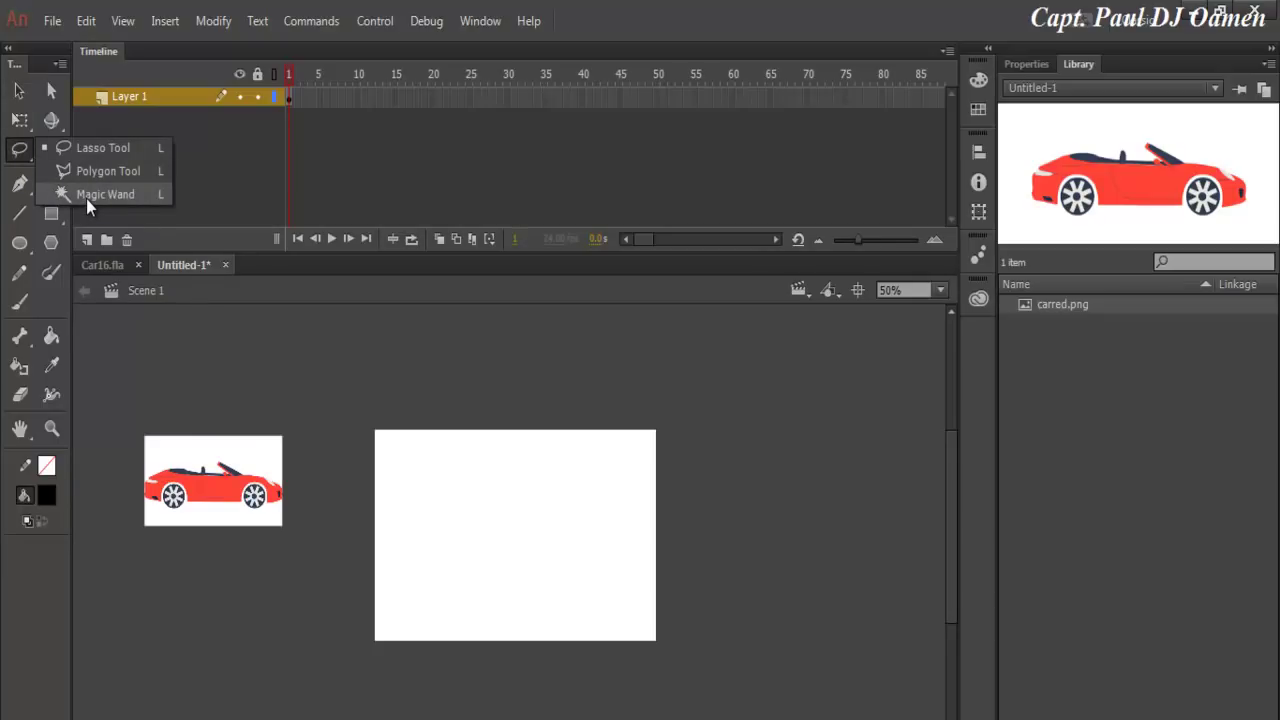
{"action": "left_click", "coordinate": [86, 196]}
{"action": "left_click", "coordinate": [222, 448]}
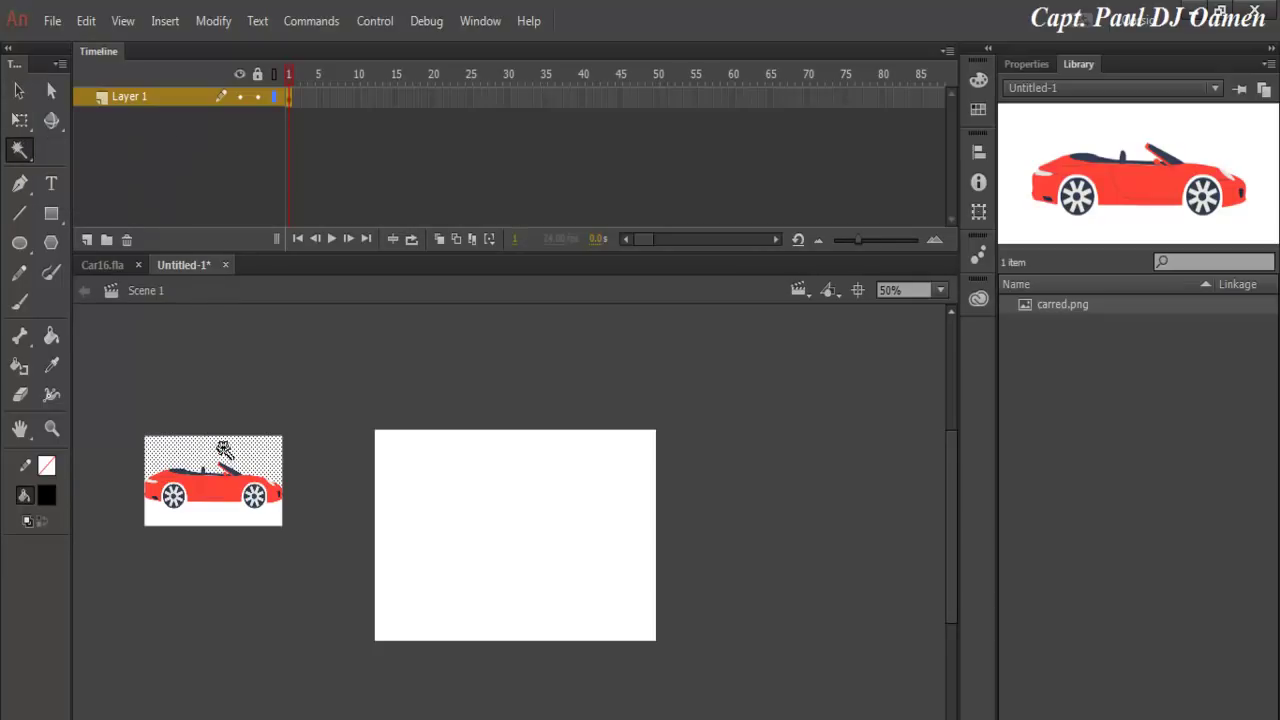
{"action": "key", "text": "Delete"}
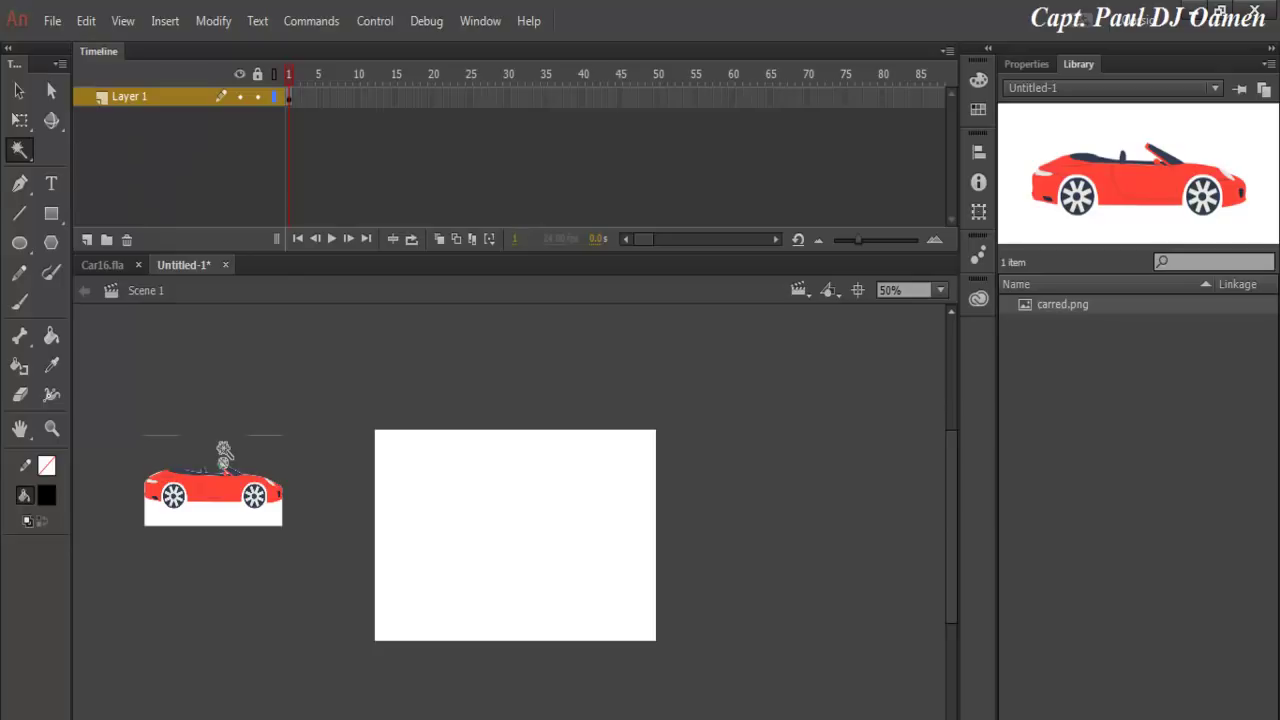
{"action": "left_click", "coordinate": [222, 520]}
{"action": "key", "text": "Delete"}
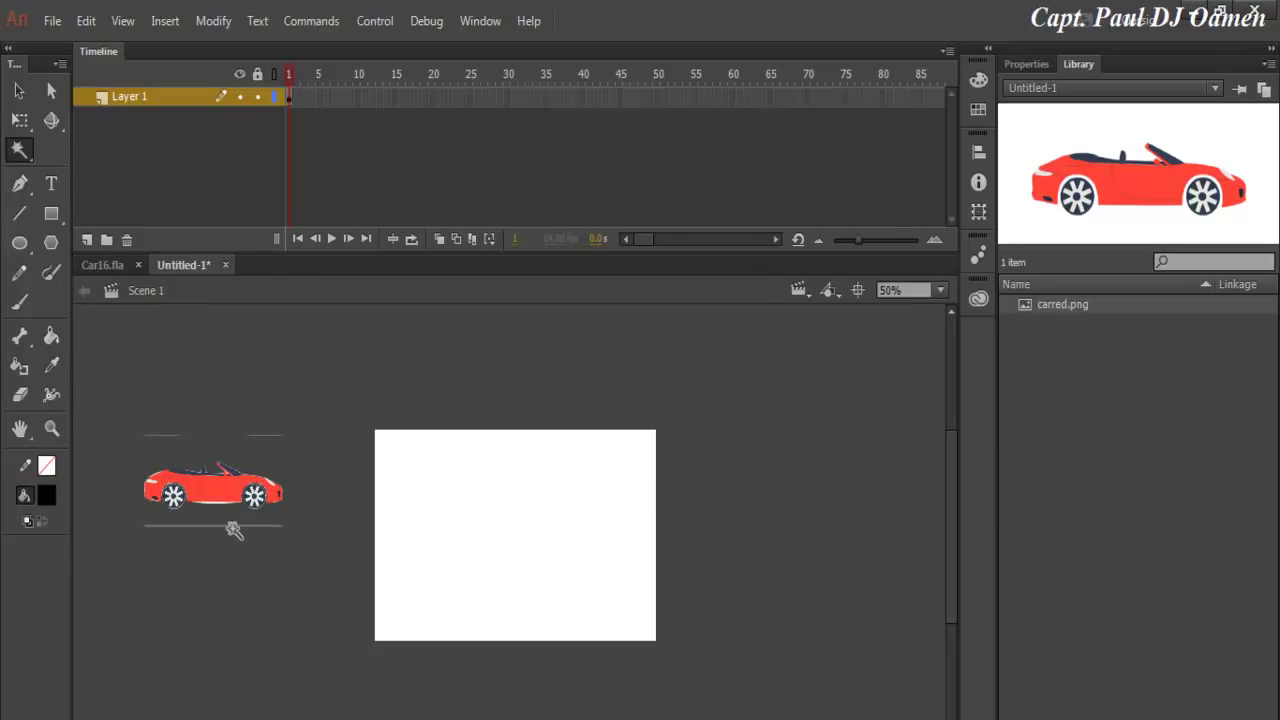
Step: Delete the leftover background lines above and below the car and shift the car slightly closer to the stage
{"action": "left_click", "coordinate": [20, 92]}
{"action": "left_click_drag", "start_coordinate": [116, 404], "coordinate": [322, 457]}
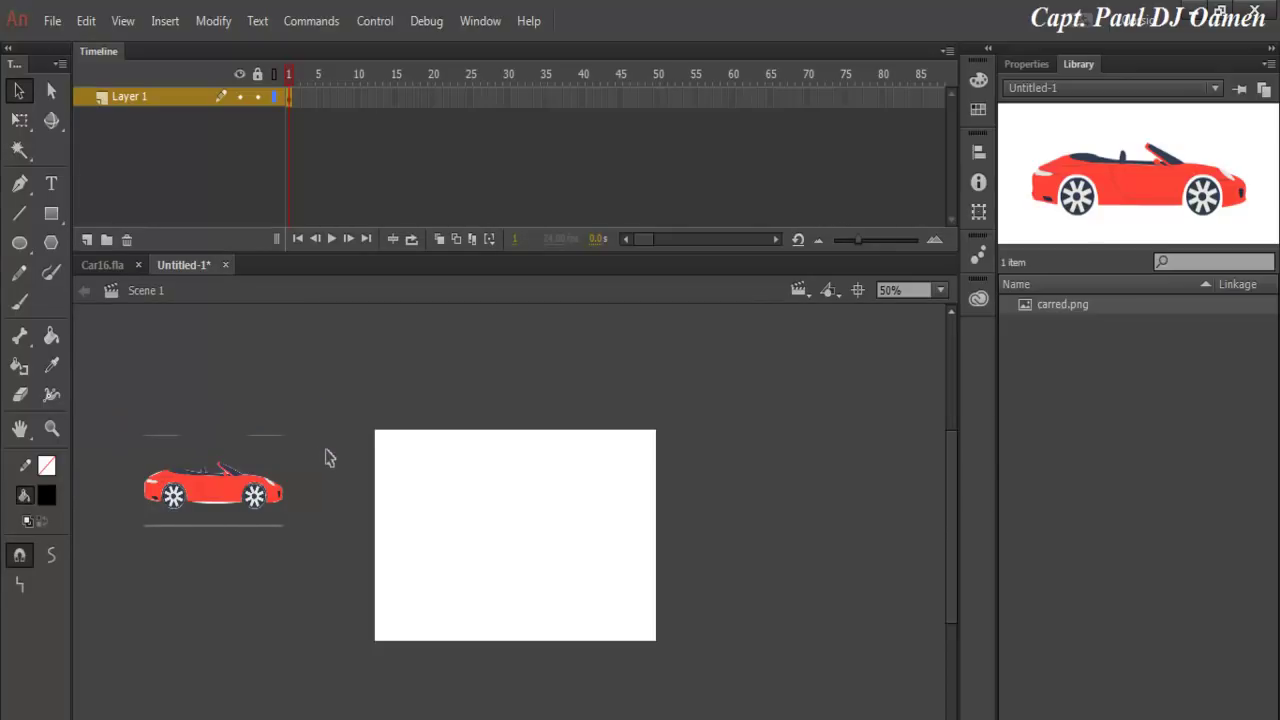
{"action": "left_click_drag", "start_coordinate": [301, 515], "coordinate": [128, 585]}
{"action": "key", "text": "Delete"}
{"action": "left_click_drag", "start_coordinate": [127, 427], "coordinate": [350, 552]}
{"action": "mouse_move", "coordinate": [258, 522]}
{"action": "left_mouse_down"}
{"action": "mouse_move", "coordinate": [494, 596]}
{"action": "mouse_move", "coordinate": [426, 589]}
{"action": "mouse_move", "coordinate": [268, 503]}
{"action": "left_mouse_up"}
{"action": "left_click", "coordinate": [297, 591]}
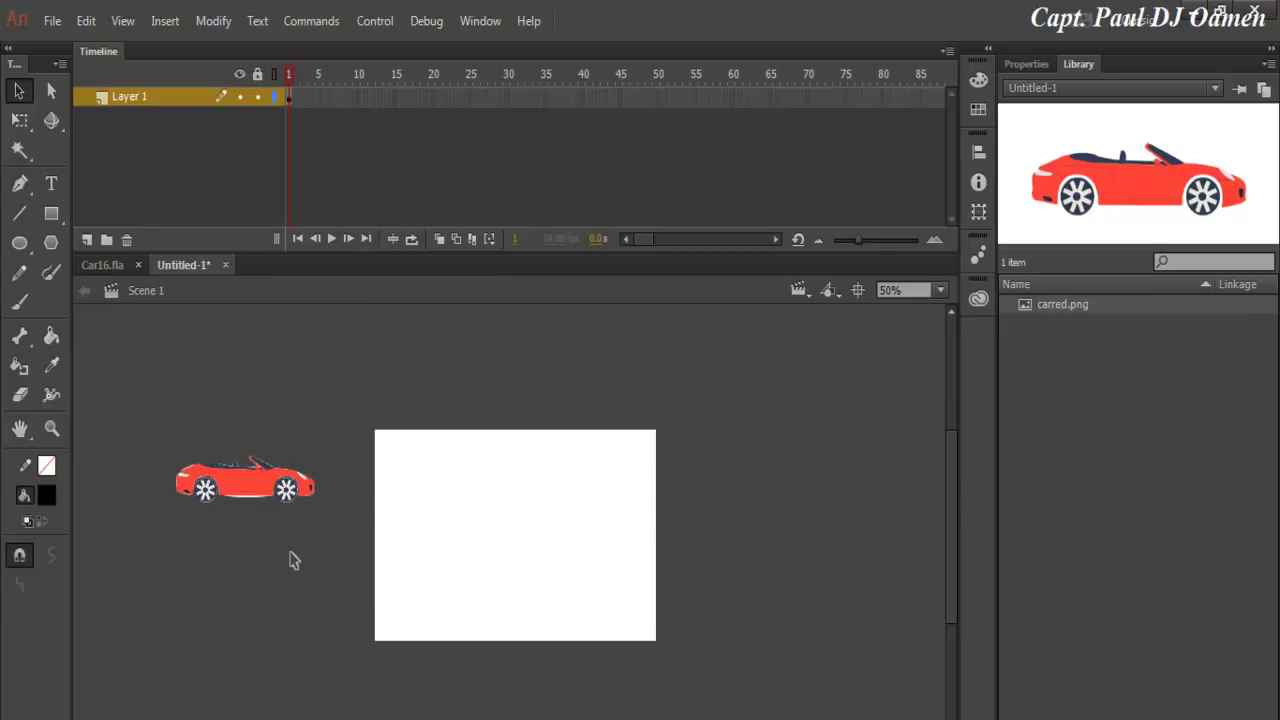
Step: Convert the car's rear wheel to a Movie Clip symbol named CarWheel
{"action": "left_click", "coordinate": [291, 497]}
{"action": "left_click", "coordinate": [941, 290]}
{"action": "left_click", "coordinate": [920, 431]}
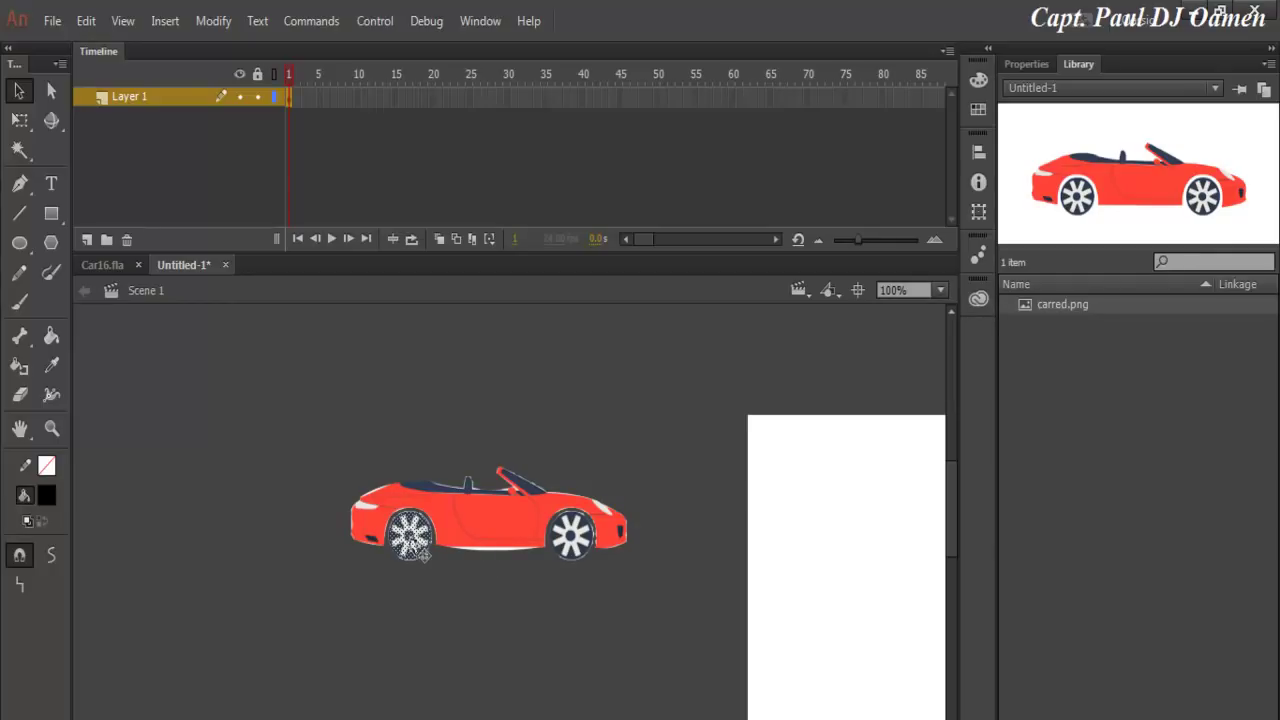
{"action": "left_click_drag", "start_coordinate": [422, 553], "coordinate": [409, 619]}
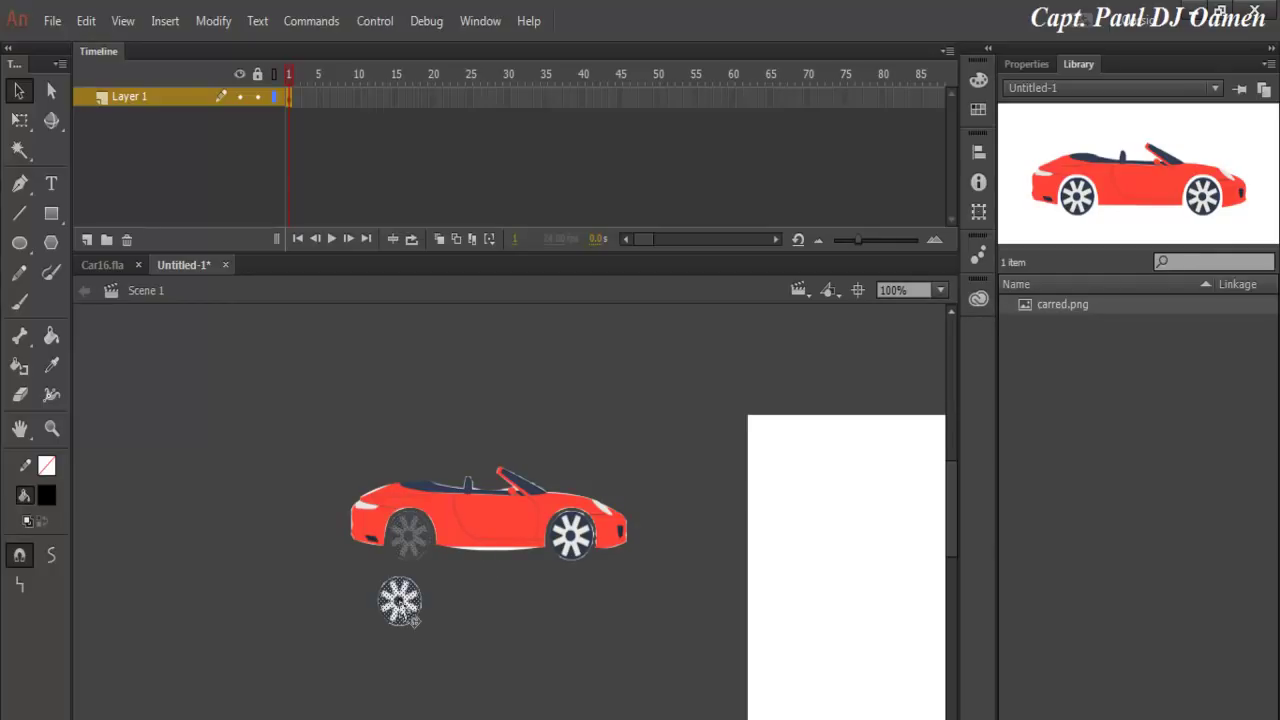
{"action": "key", "text": "ctrl+z"}
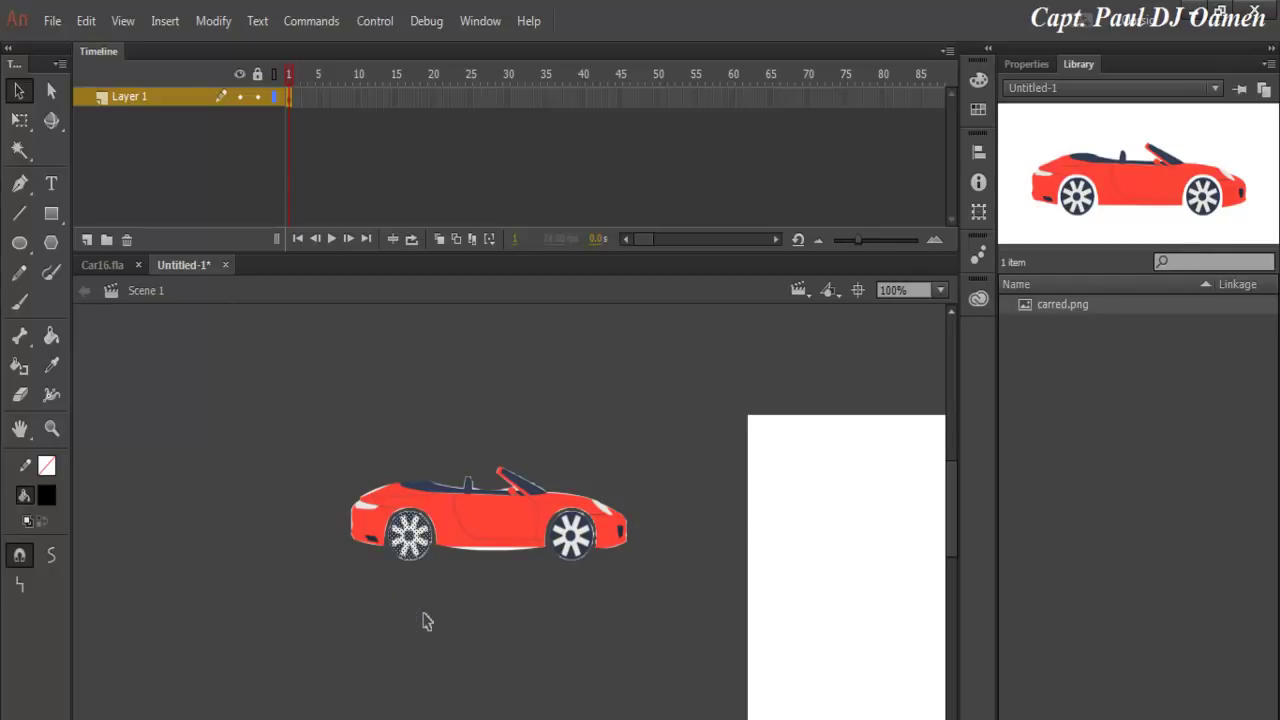
{"action": "right_click", "coordinate": [411, 540]}
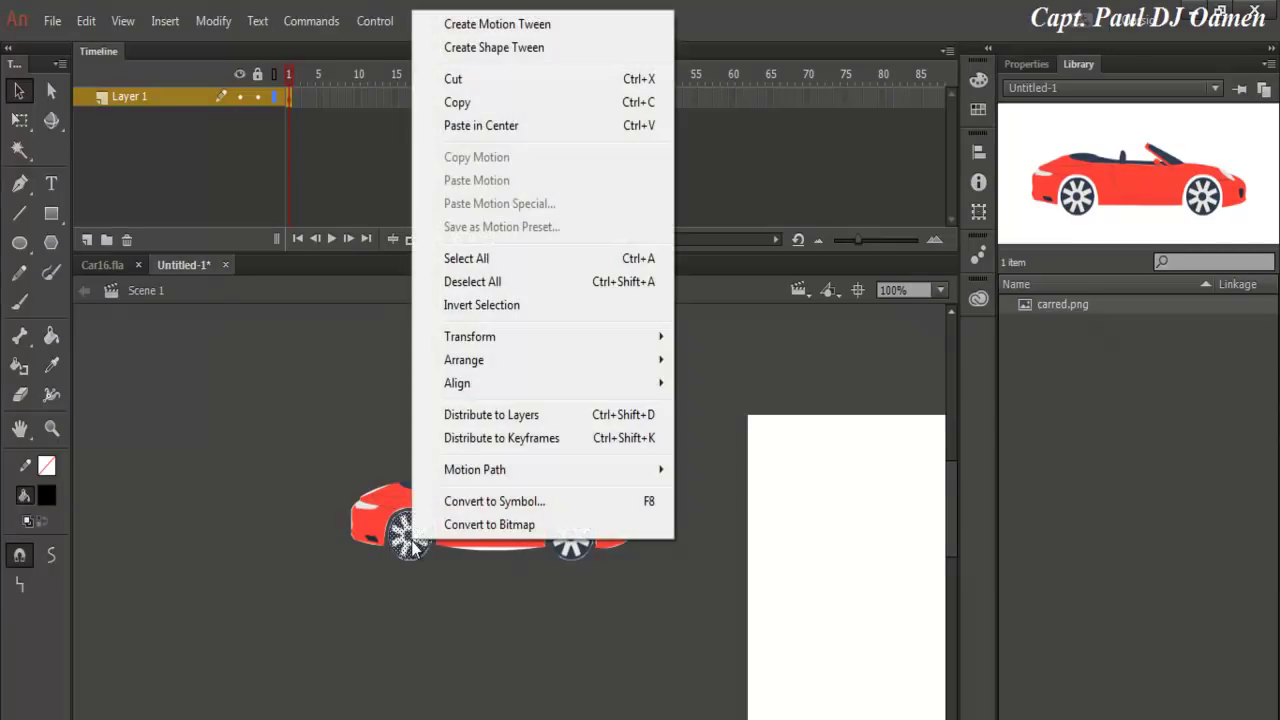
{"action": "left_click", "coordinate": [490, 503]}
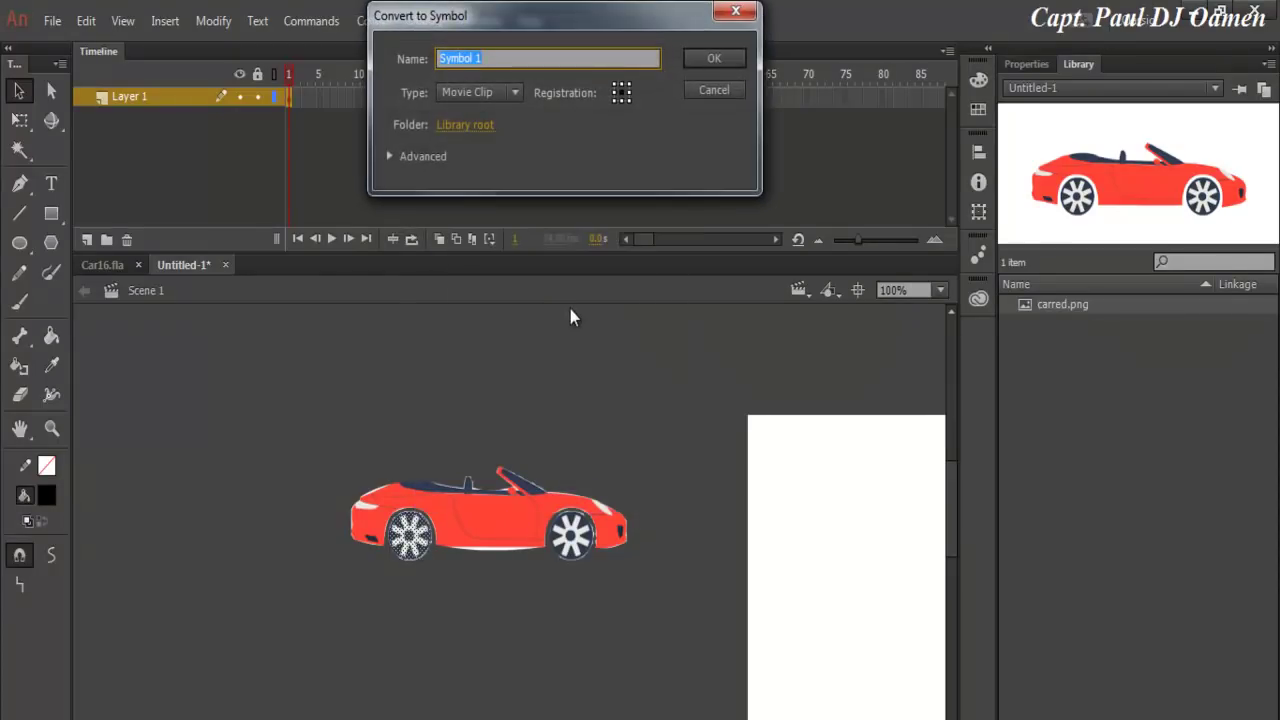
{"action": "type", "text": "CarWheel"}
{"action": "left_click", "coordinate": [728, 62]}
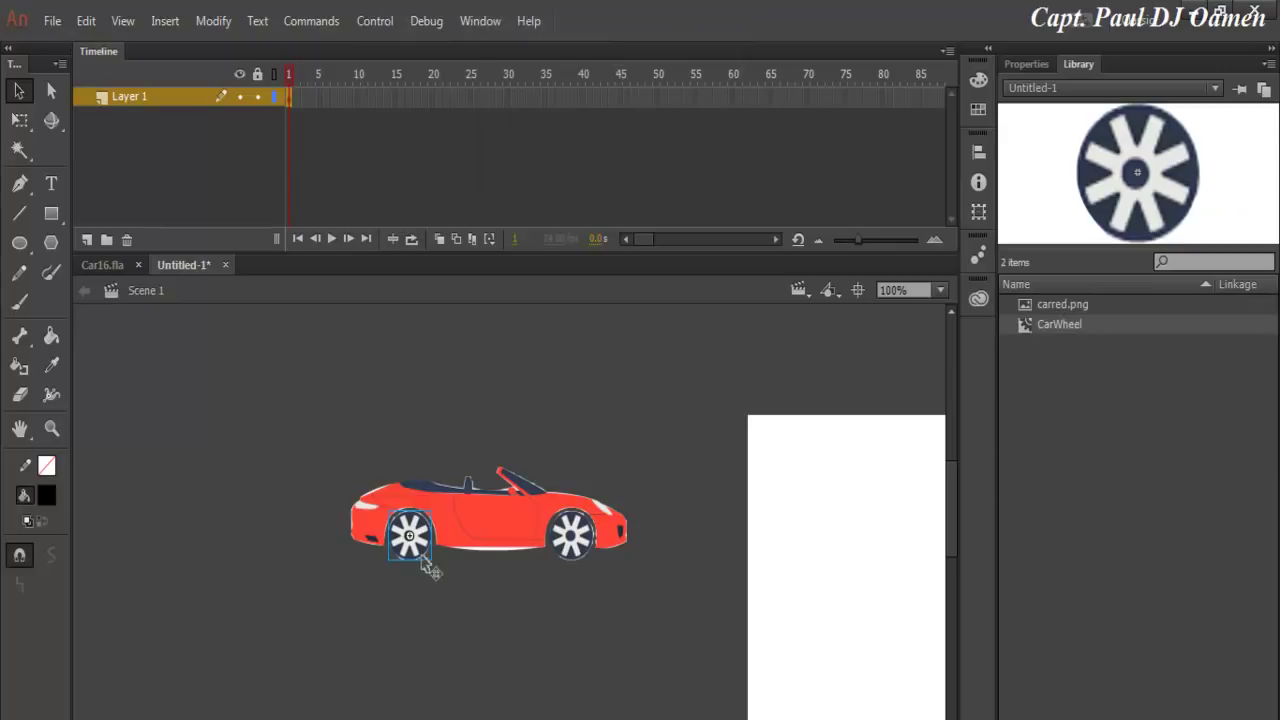
Step: Delete the car's front wheel and open the CarWheel symbol for editing
{"action": "left_click", "coordinate": [563, 540]}
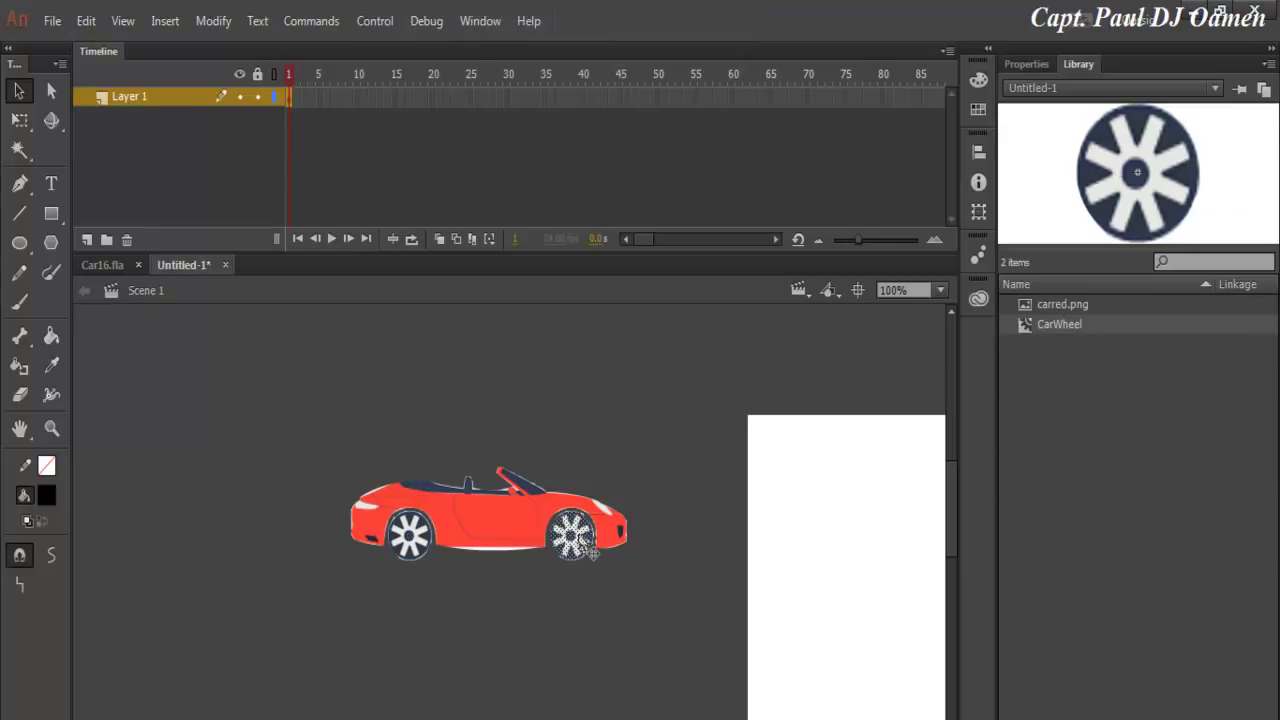
{"action": "key", "text": "Delete"}
{"action": "left_click", "coordinate": [410, 535]}
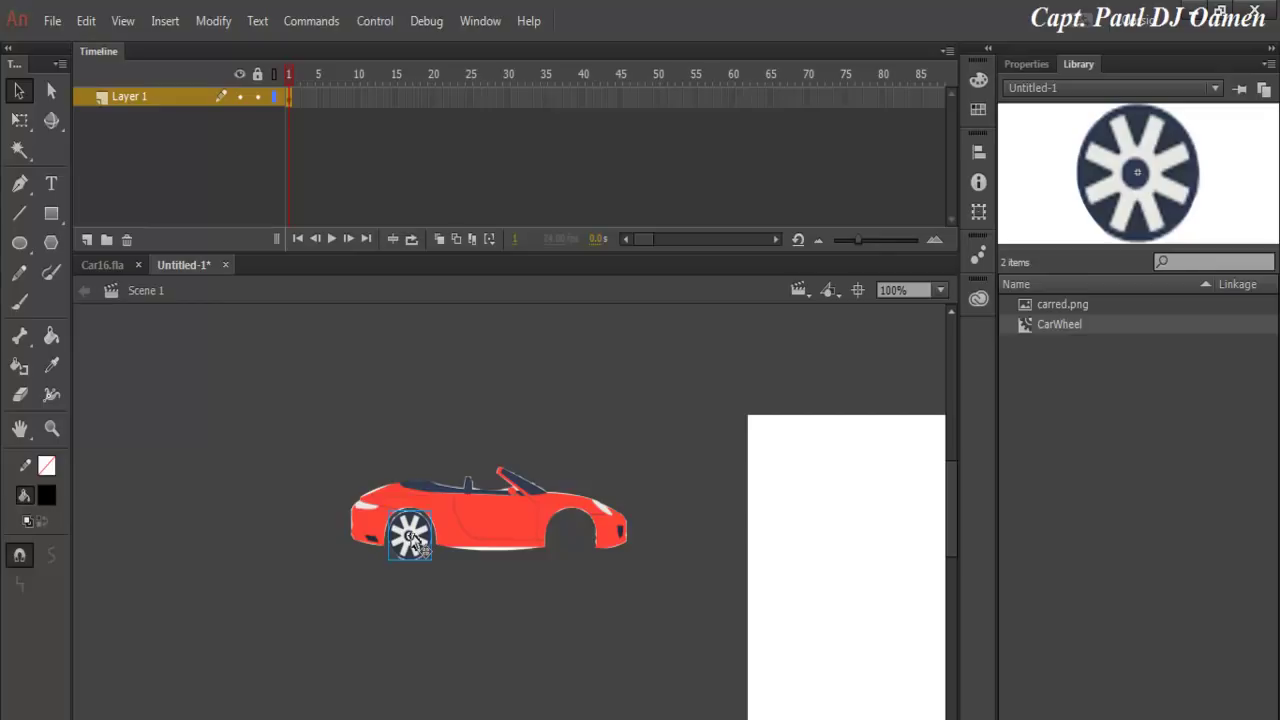
{"action": "double_click", "coordinate": [1026, 326]}
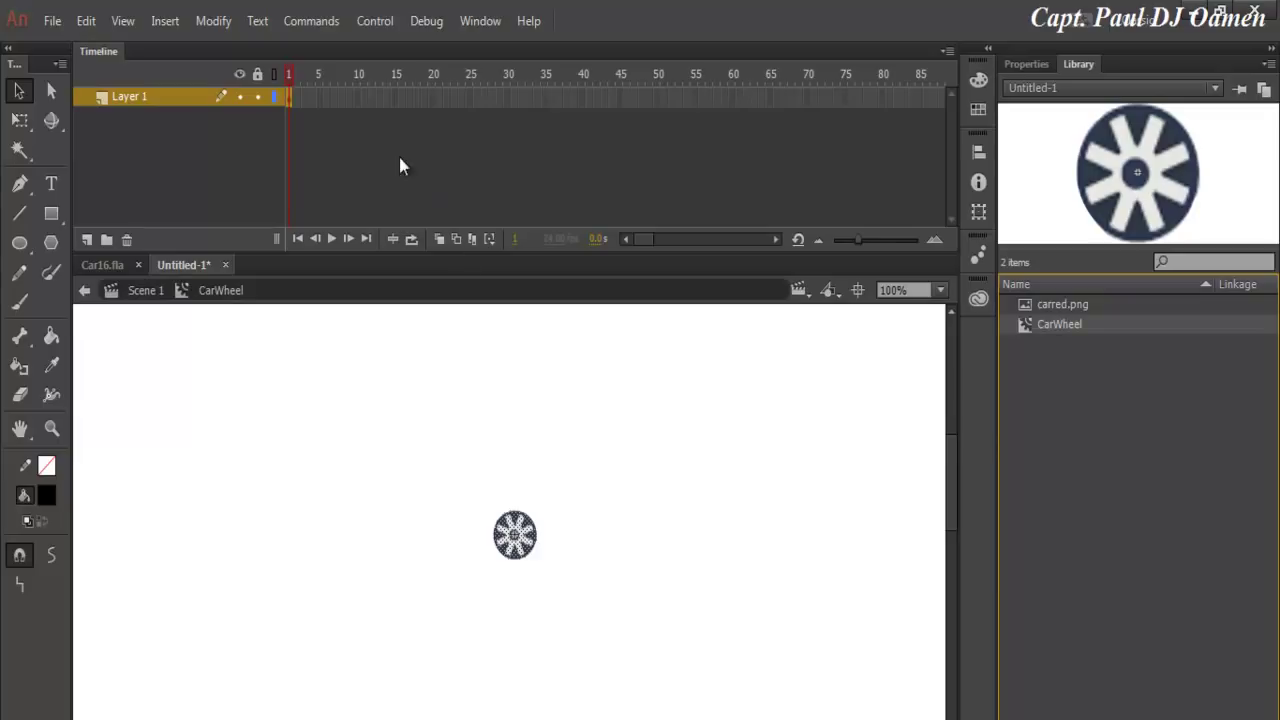
Step: Insert a keyframe at frame 2 of the CarWheel timeline and rotate the wheel slightly clockwise with Free Transform
{"action": "left_click", "coordinate": [18, 120]}
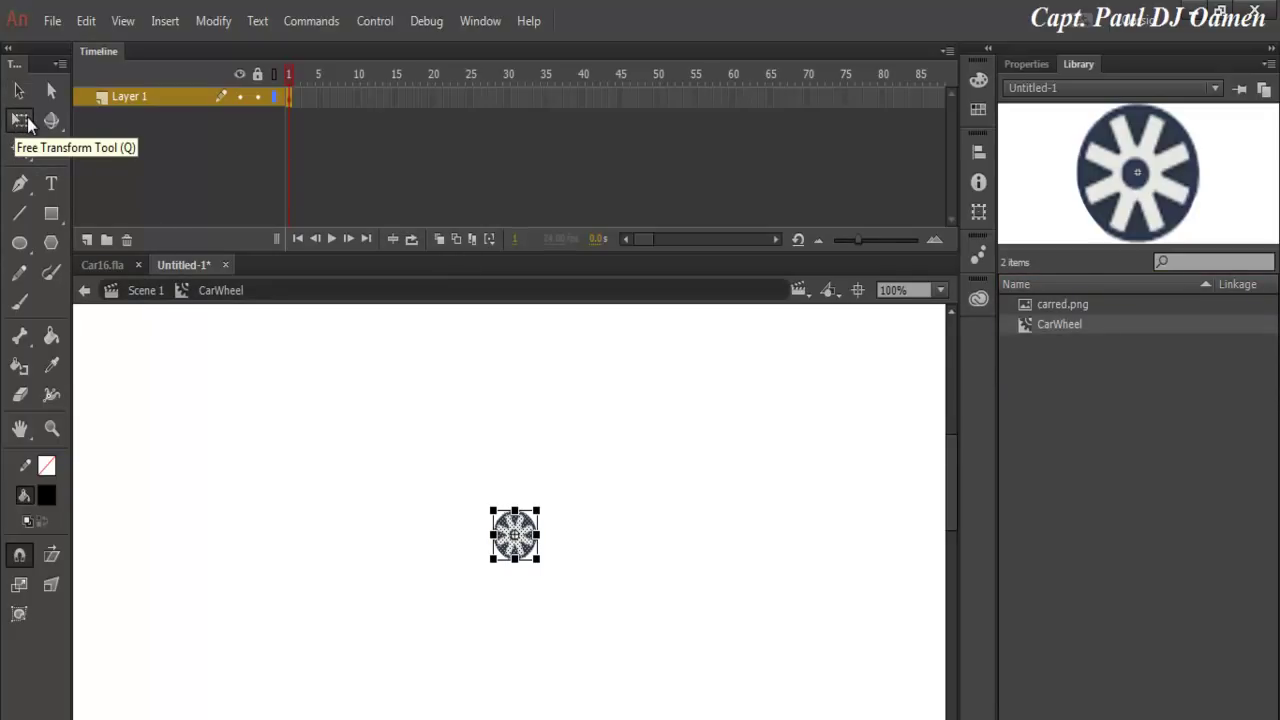
{"action": "left_click", "coordinate": [299, 102]}
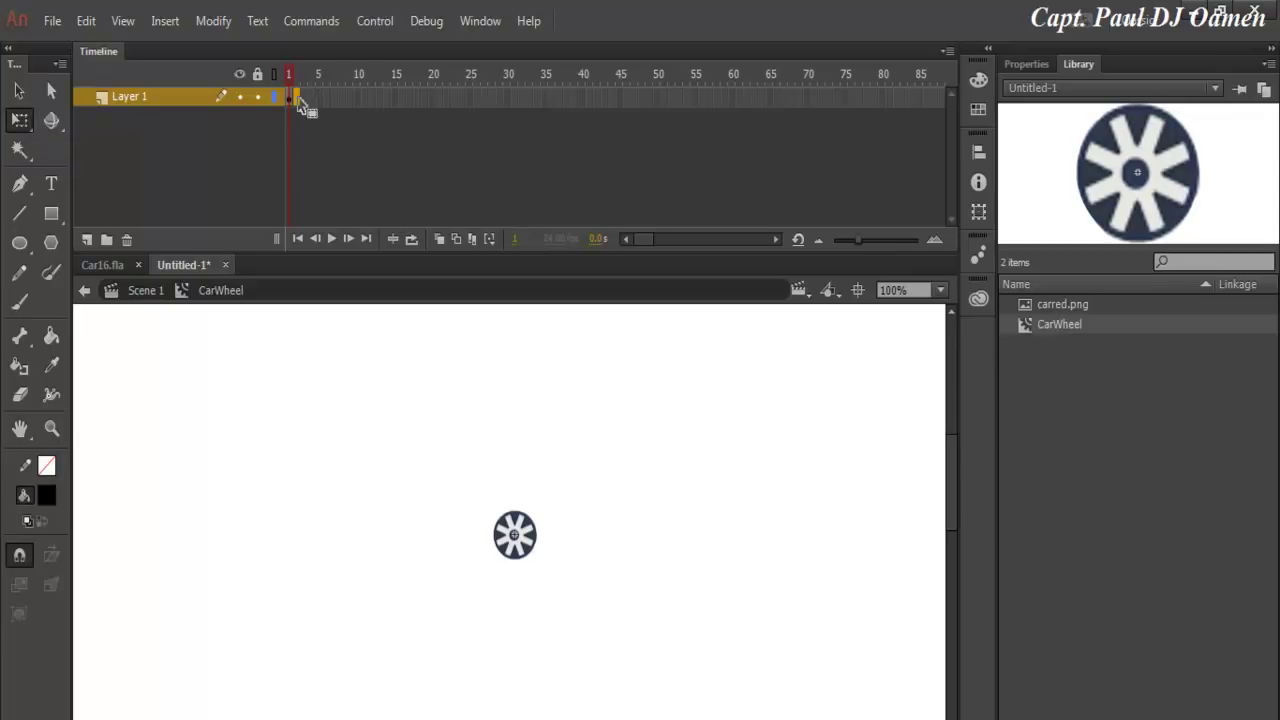
{"action": "right_click", "coordinate": [299, 98]}
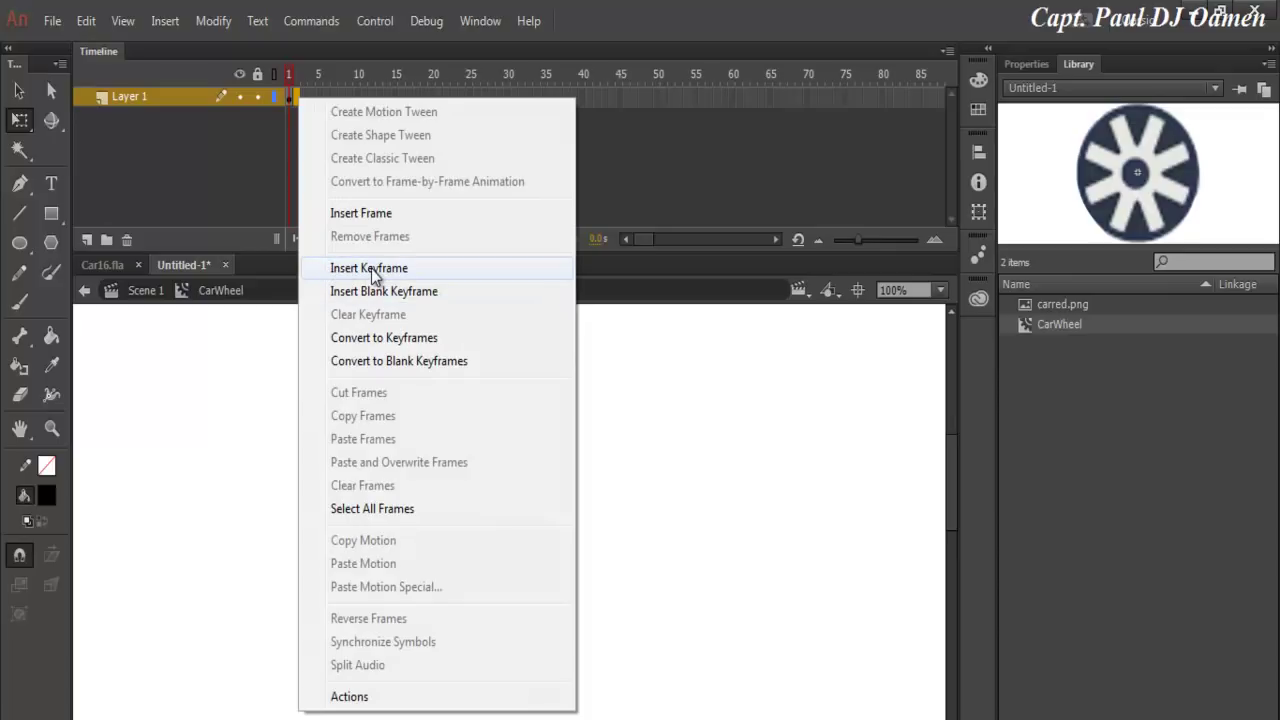
{"action": "left_click", "coordinate": [371, 268]}
{"action": "left_click_drag", "start_coordinate": [543, 507], "coordinate": [553, 566]}
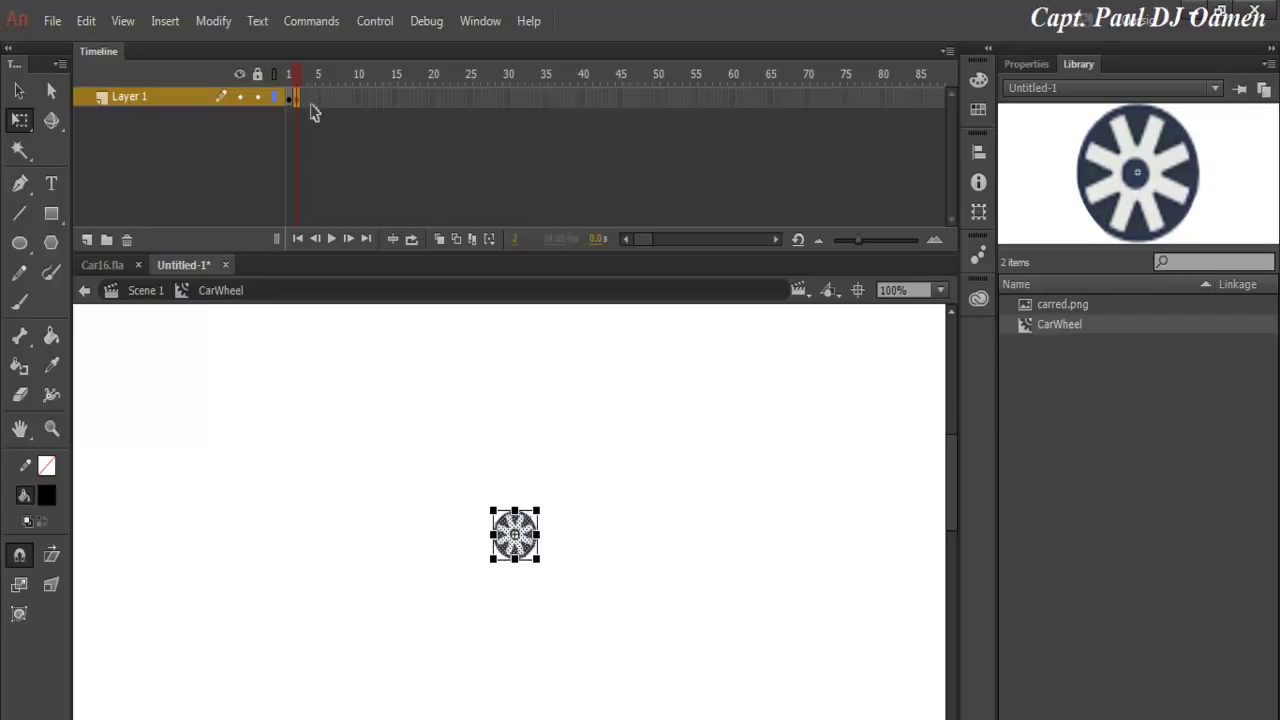
Step: Add keyframes at frames 3 through 10, rotating the wheel further clockwise in each one
{"action": "left_click_drag", "start_coordinate": [297, 99], "coordinate": [308, 108]}
{"action": "left_click_drag", "start_coordinate": [546, 507], "coordinate": [548, 567]}
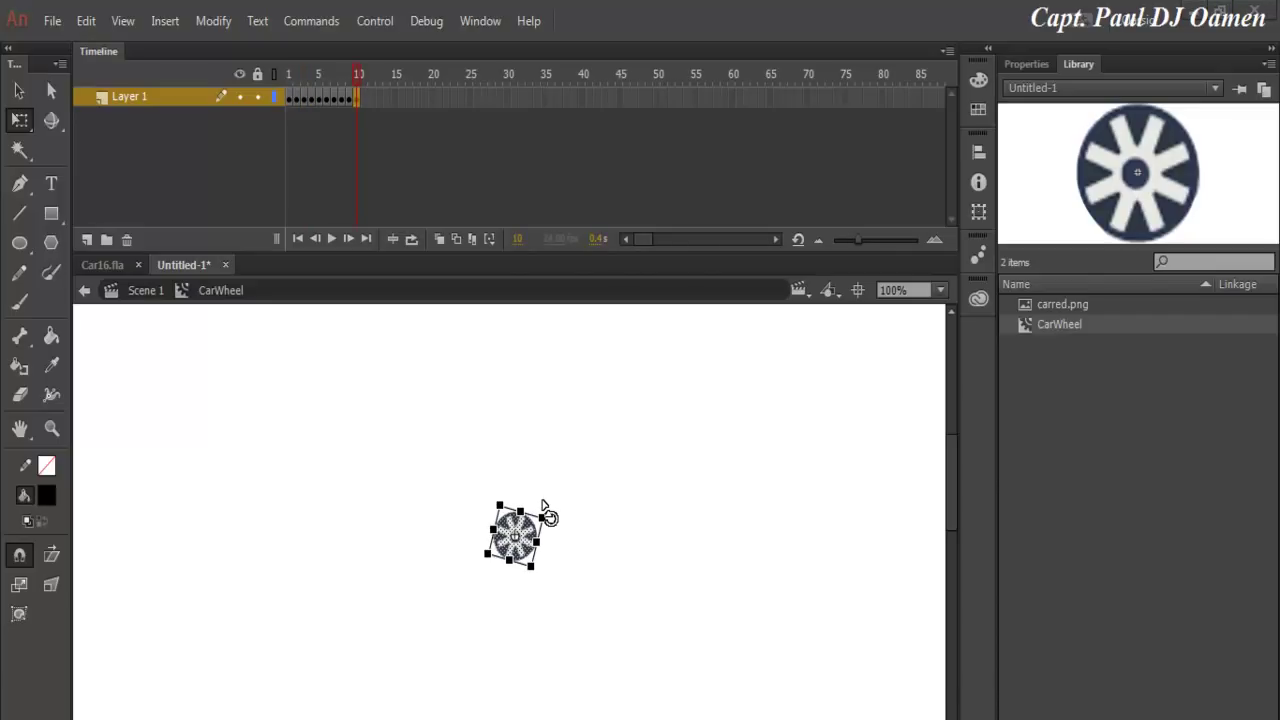
{"action": "left_click_drag", "start_coordinate": [543, 515], "coordinate": [548, 545]}
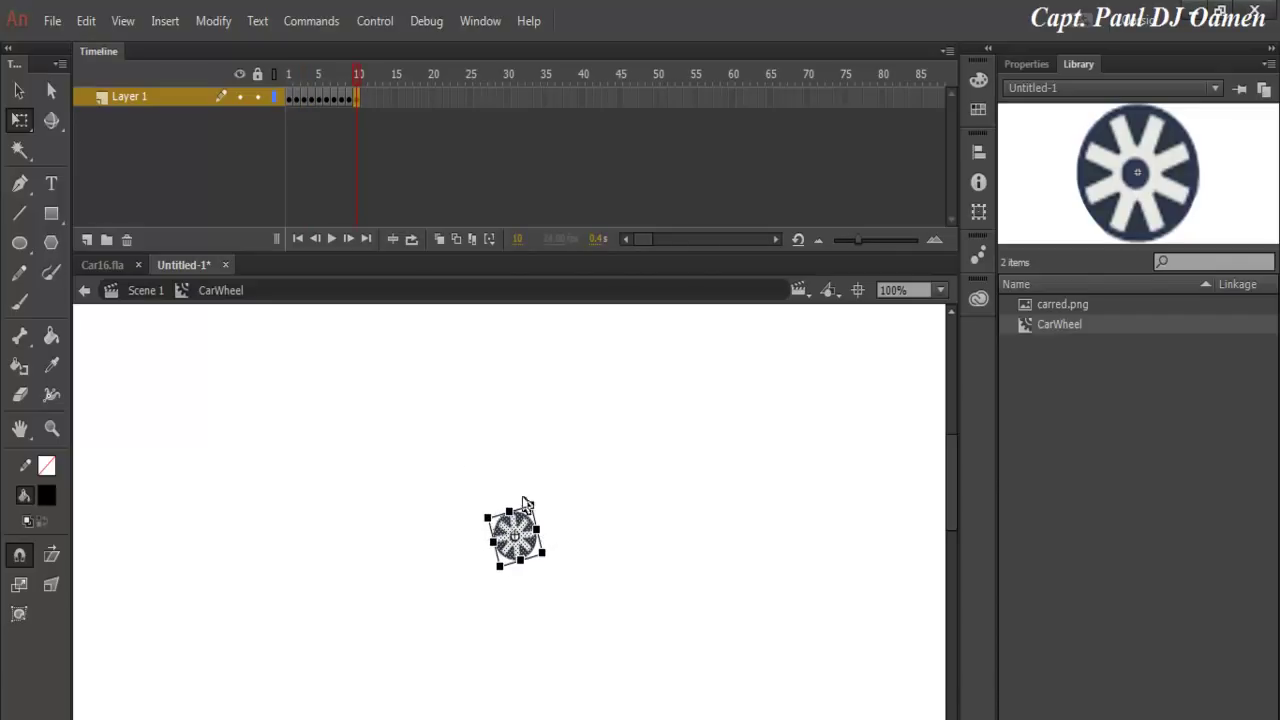
Step: Create a classic tween across frames 1 to 10 of the wheel's layer and return to Scene 1
{"action": "left_click", "coordinate": [147, 104]}
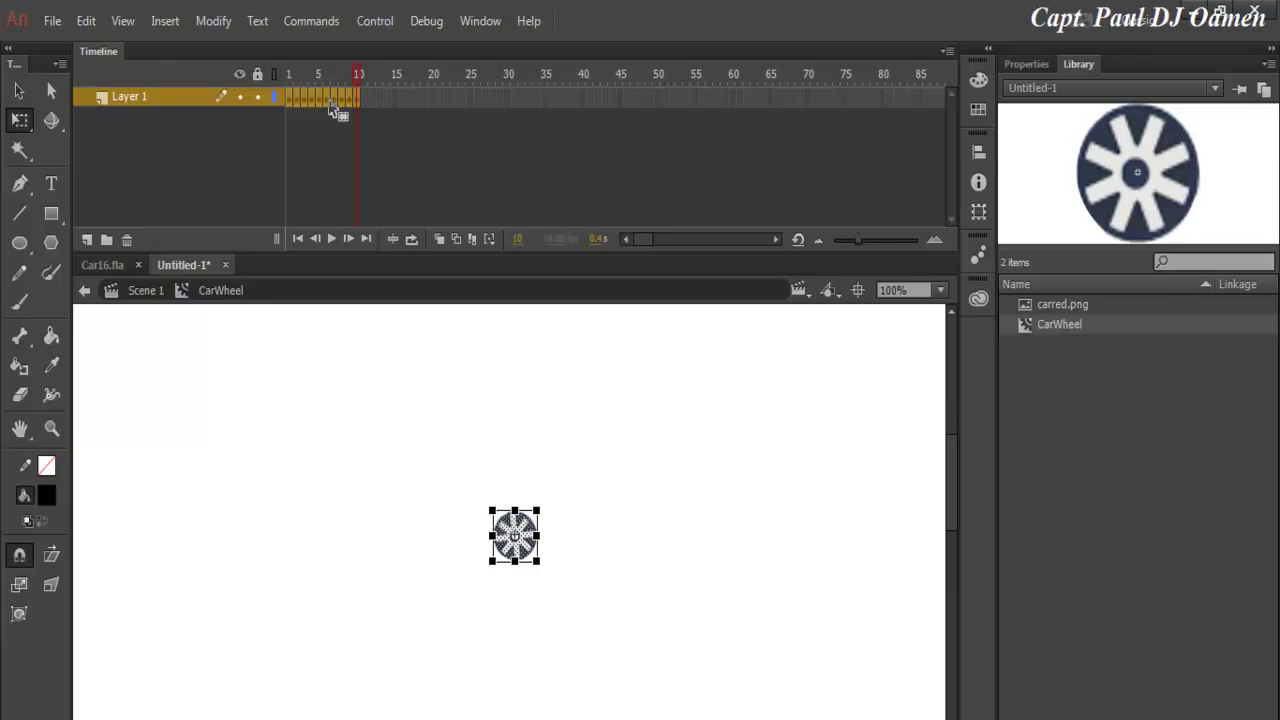
{"action": "right_click", "coordinate": [330, 103]}
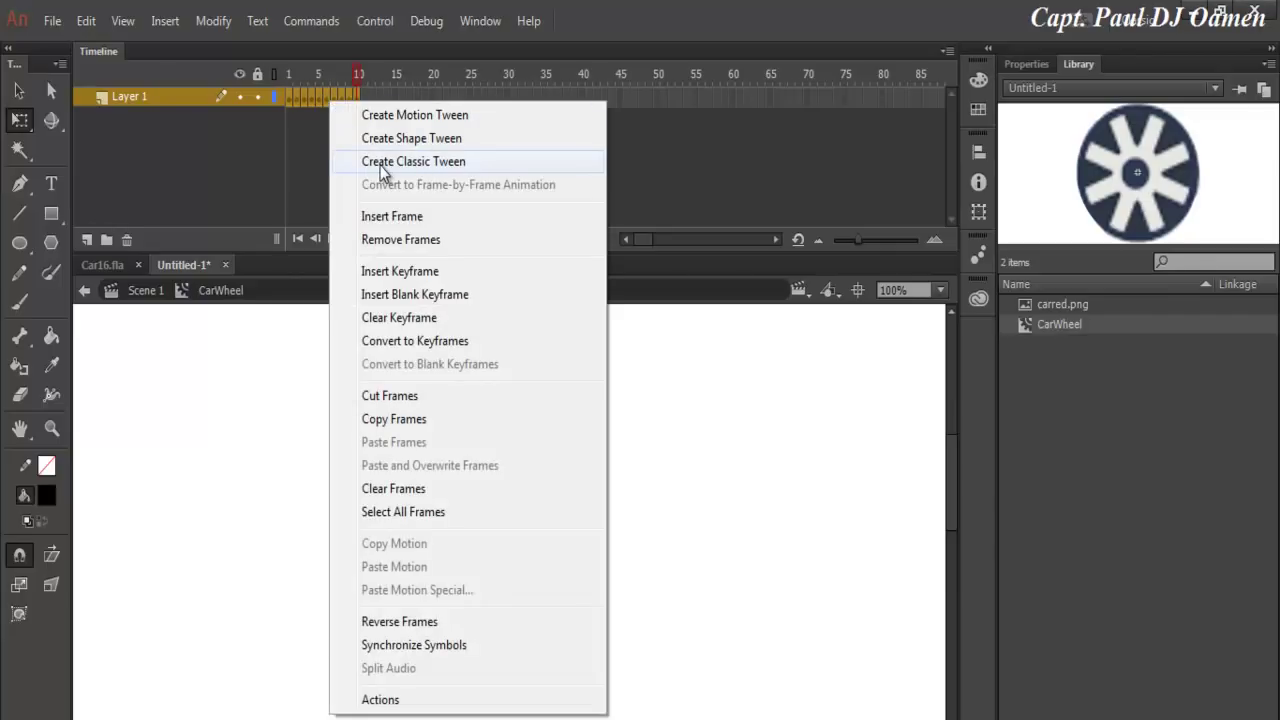
{"action": "left_click", "coordinate": [411, 162]}
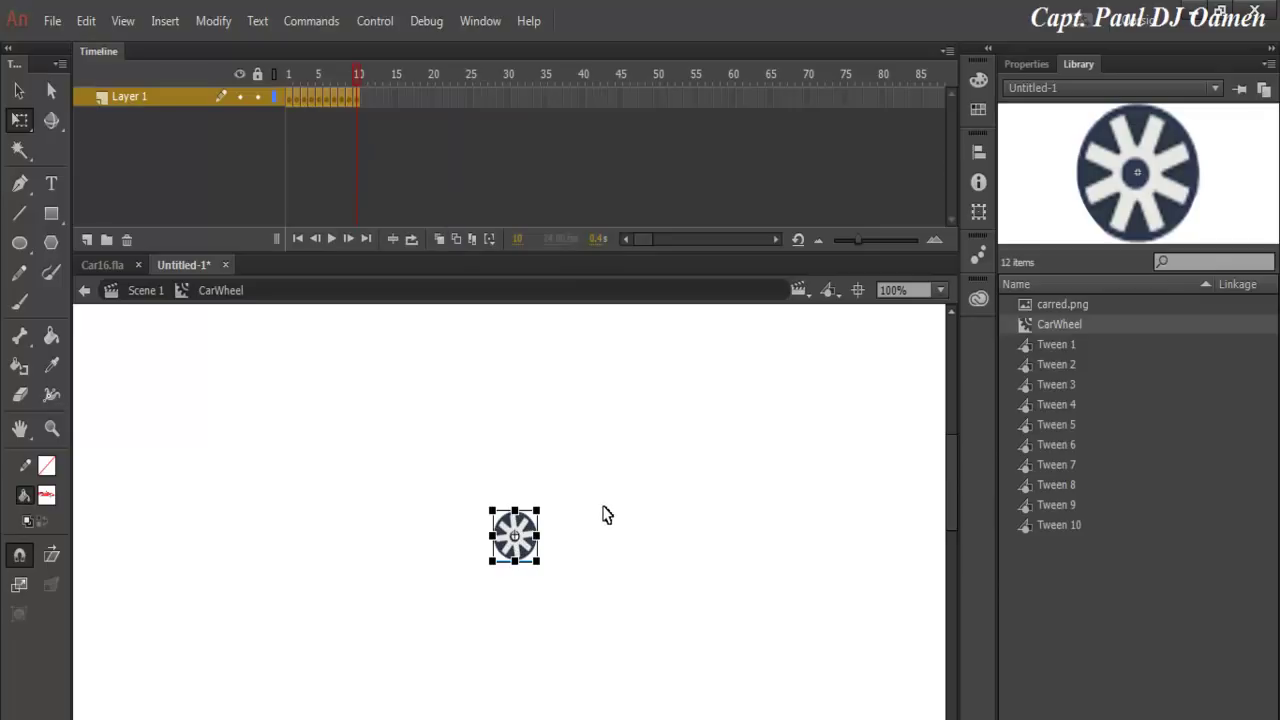
{"action": "left_click", "coordinate": [144, 290]}
{"action": "left_click", "coordinate": [637, 461]}
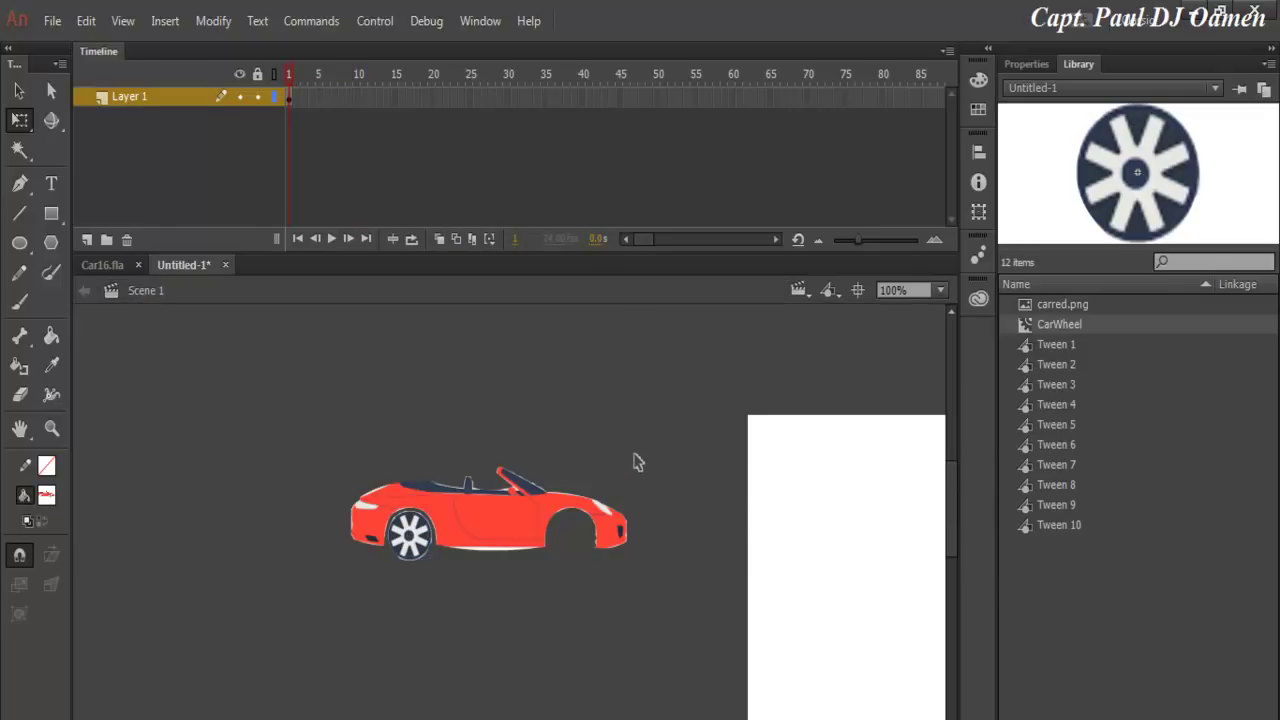
Step: Place a CarWheel instance from the library in the empty front wheel arch and nudge it to fit
{"action": "left_click", "coordinate": [1067, 324]}
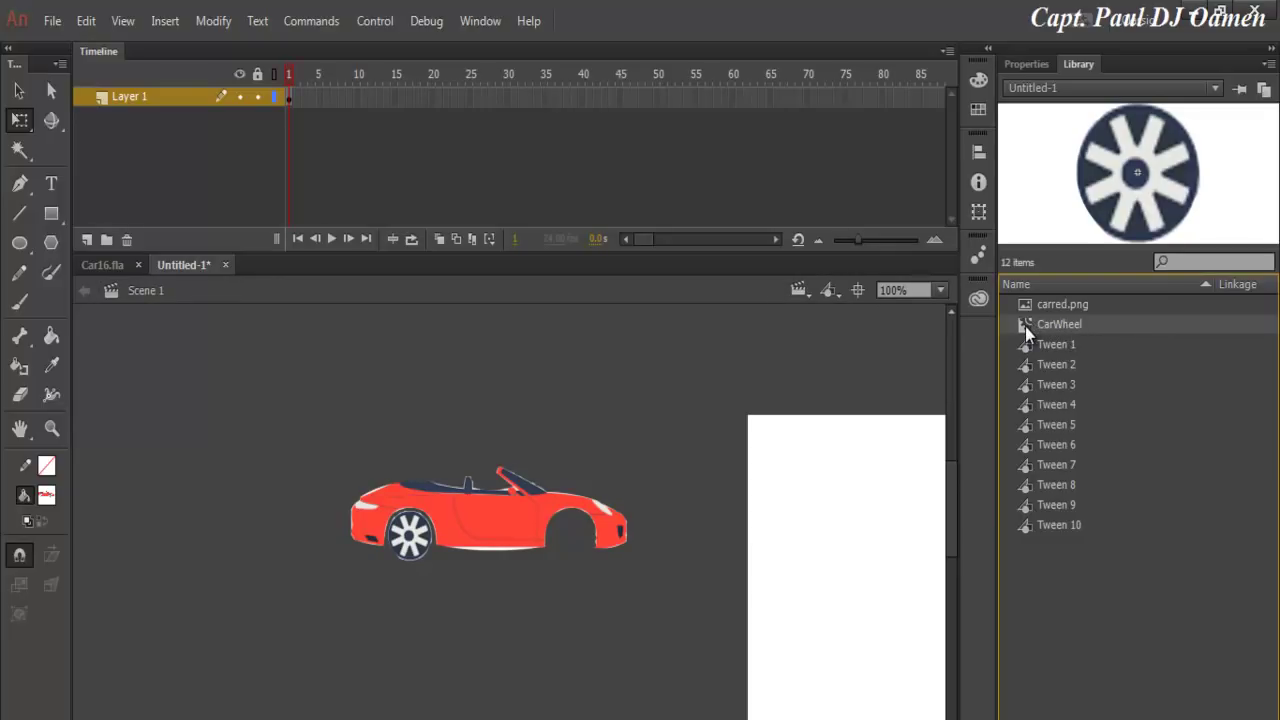
{"action": "left_click_drag", "start_coordinate": [1025, 326], "coordinate": [567, 524]}
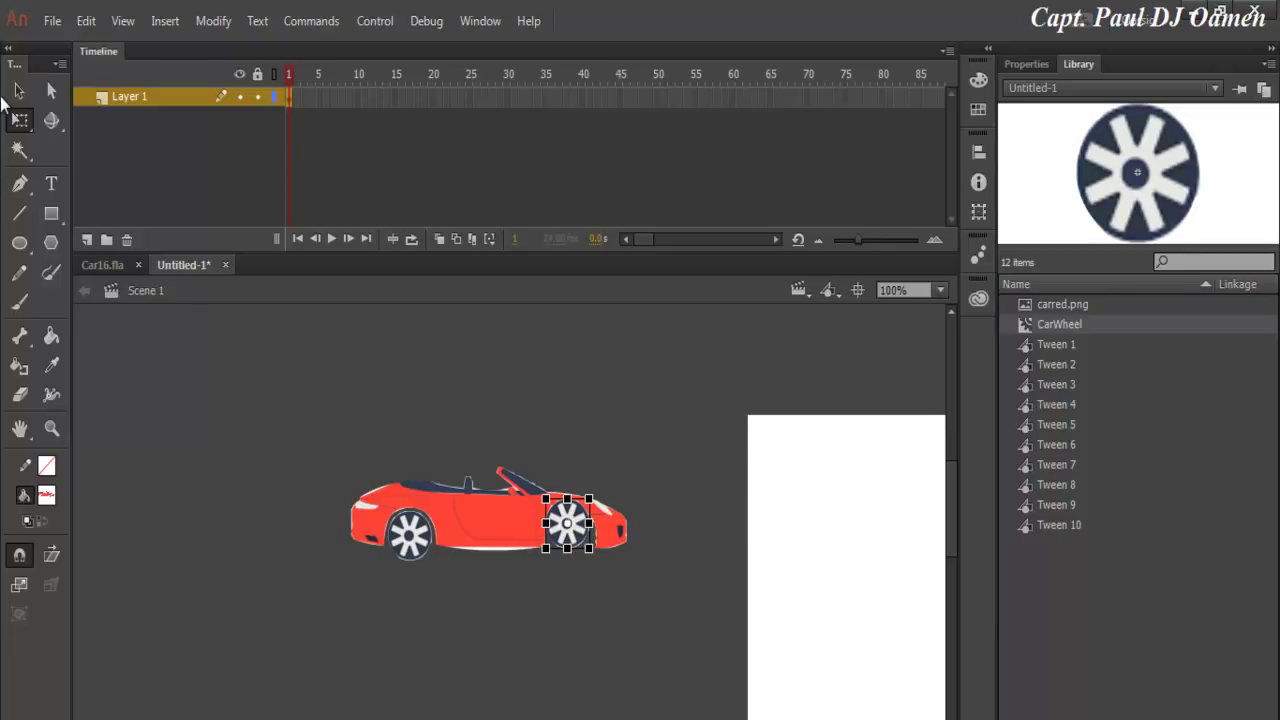
{"action": "key", "text": "v"}
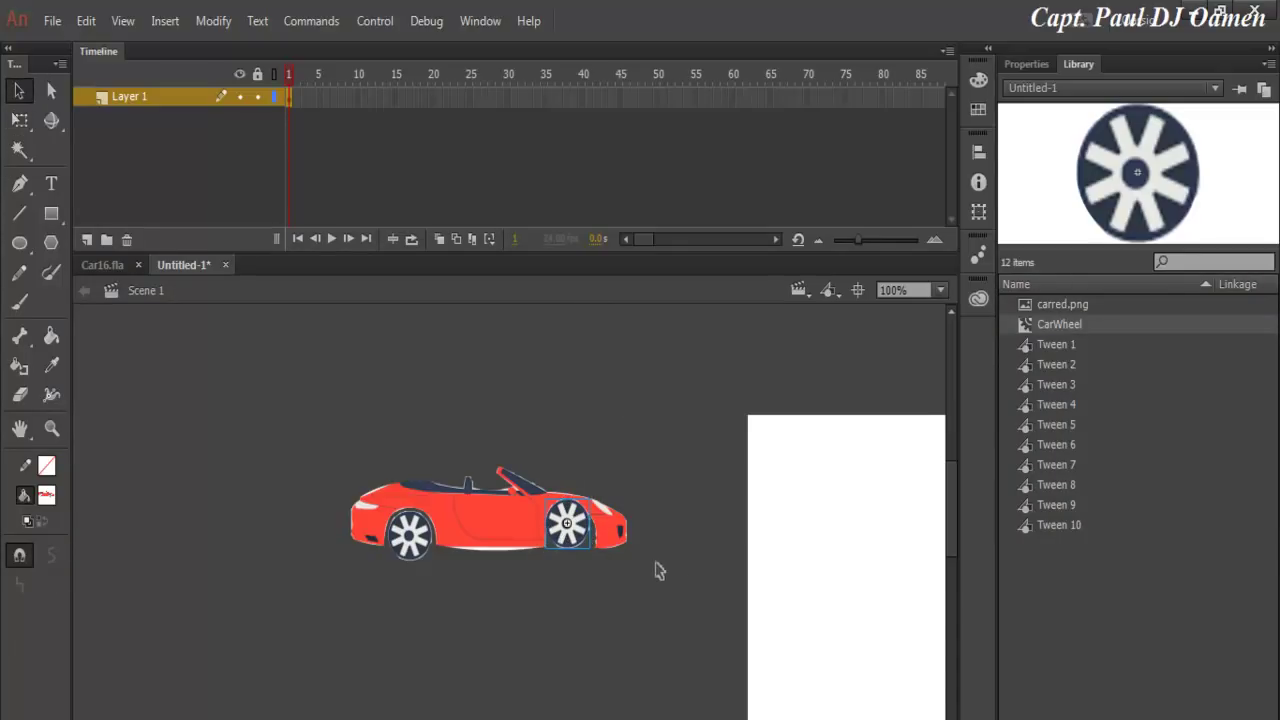
{"action": "key", "text": "Right"}
{"action": "key", "text": "Right"}
{"action": "key", "text": "Right"}
{"action": "key", "text": "Right"}
{"action": "left_click", "coordinate": [689, 447]}
Step: Test the scene with the car still outside the stage and close the preview
{"action": "left_click", "coordinate": [375, 21]}
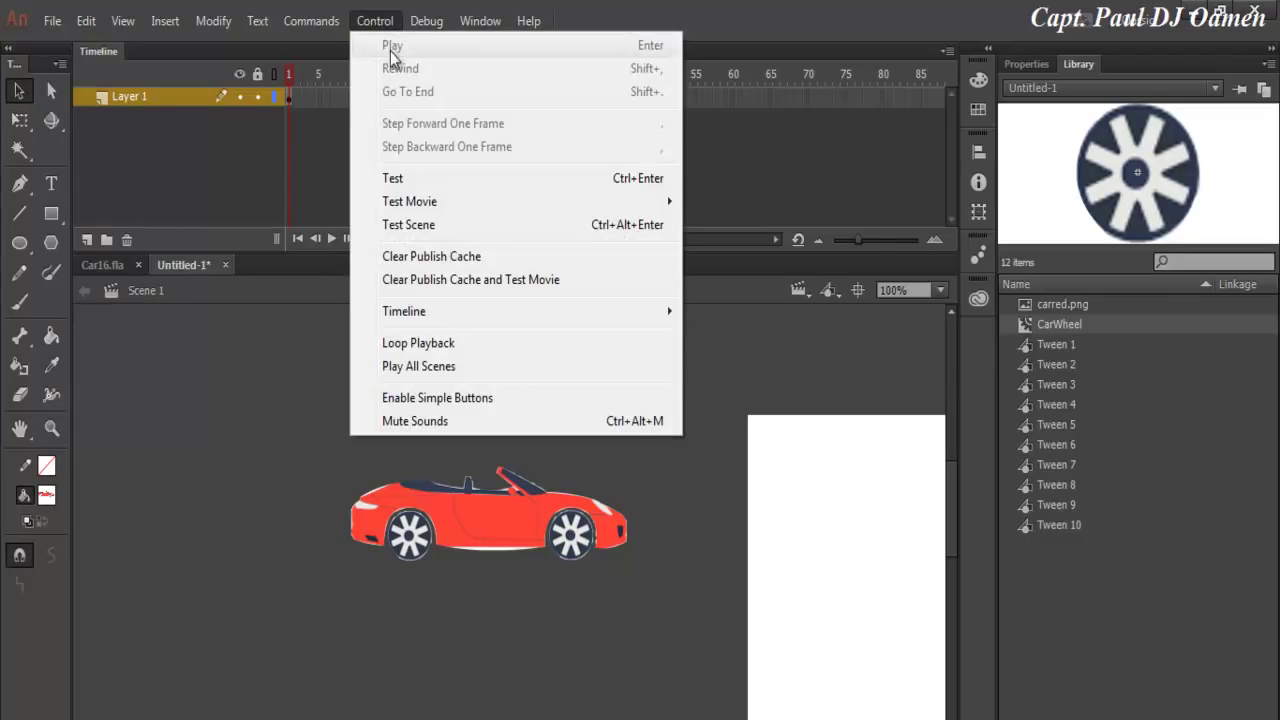
{"action": "left_click", "coordinate": [422, 226]}
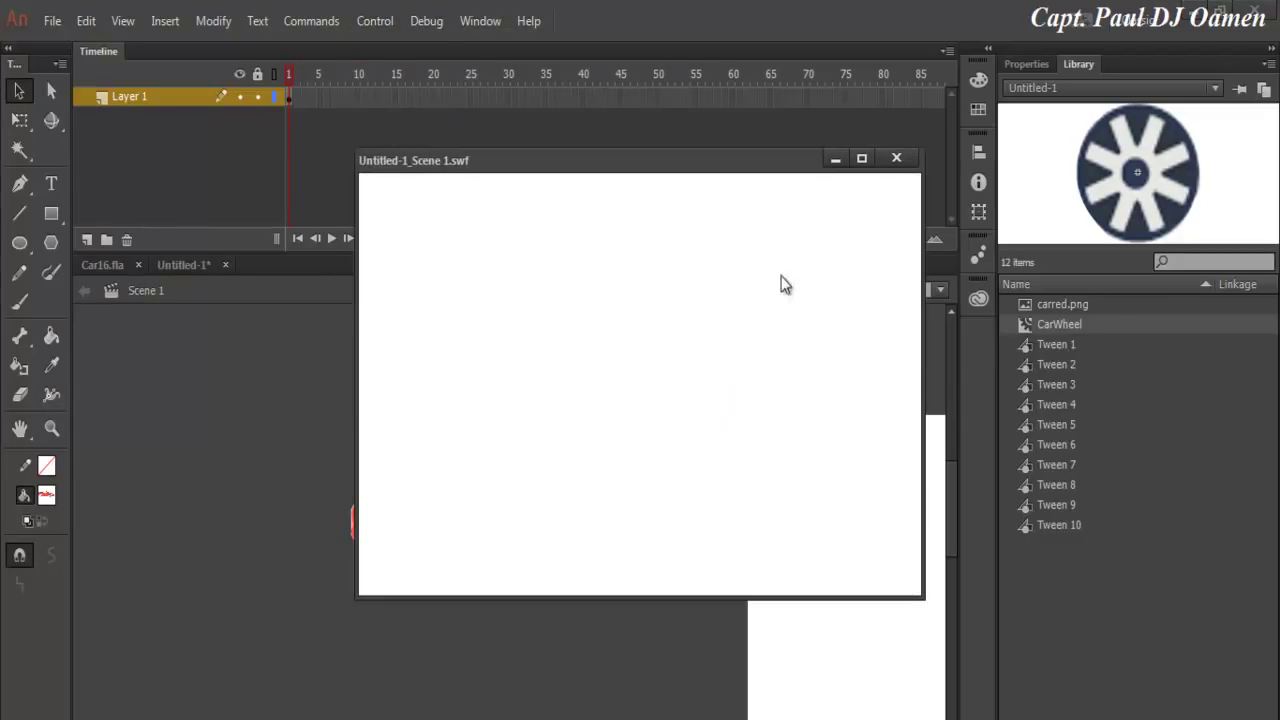
{"action": "left_click", "coordinate": [896, 158]}
Step: Select the car body with both wheels and move them onto the lower middle of the stage
{"action": "left_click_drag", "start_coordinate": [256, 468], "coordinate": [728, 588]}
{"action": "left_click_drag", "start_coordinate": [496, 550], "coordinate": [864, 563]}
{"action": "left_click_drag", "start_coordinate": [957, 476], "coordinate": [957, 523]}
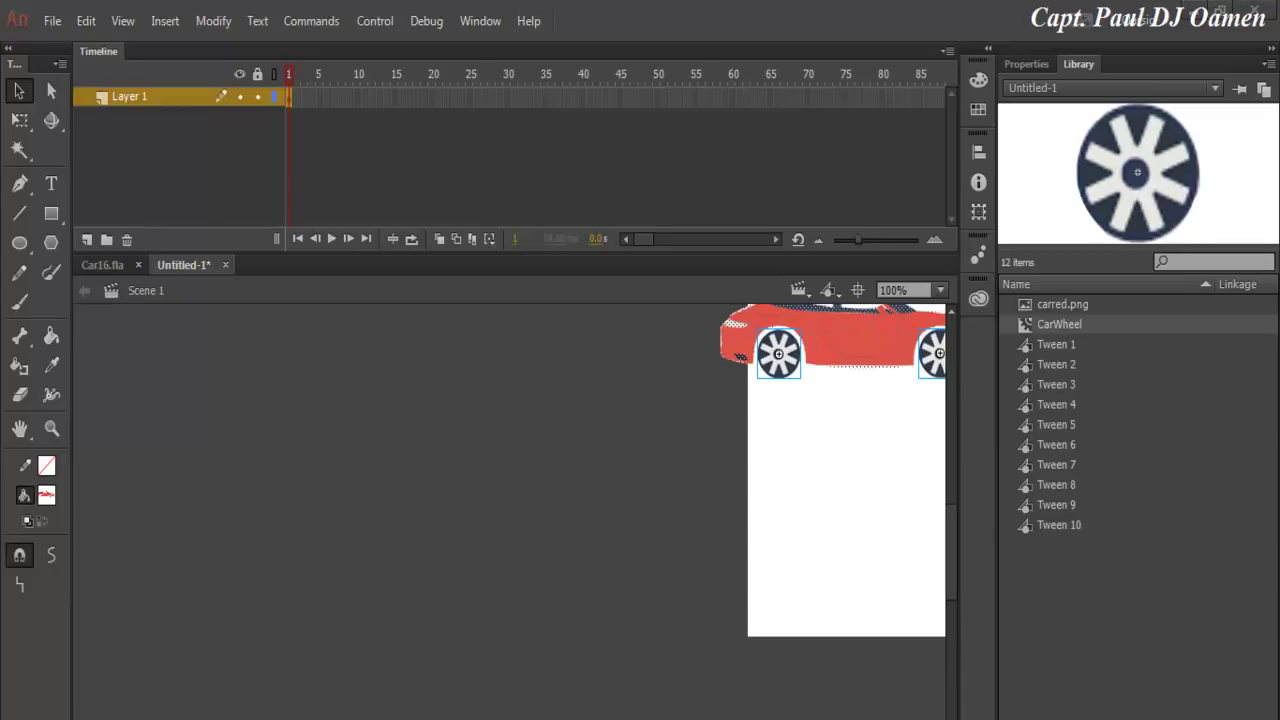
{"action": "scroll", "coordinate": [510, 470], "scroll_direction": "right", "scroll_amount": 5}
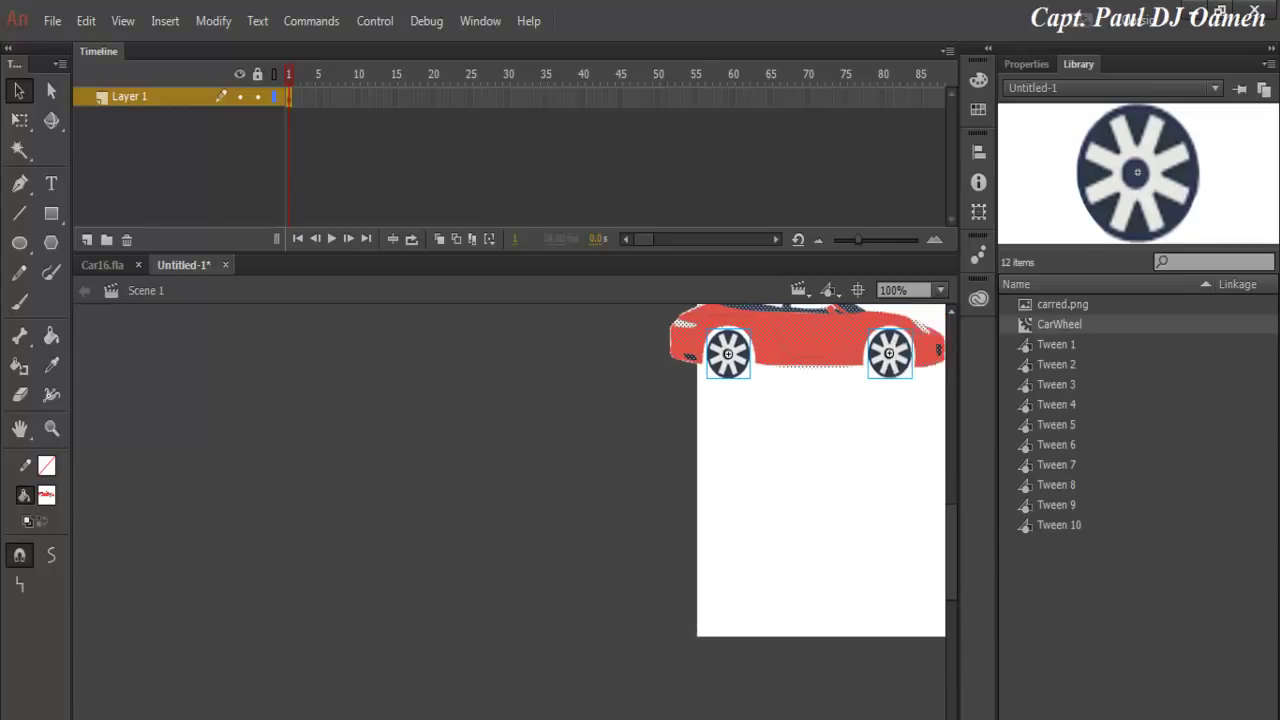
{"action": "left_click_drag", "start_coordinate": [385, 350], "coordinate": [560, 585]}
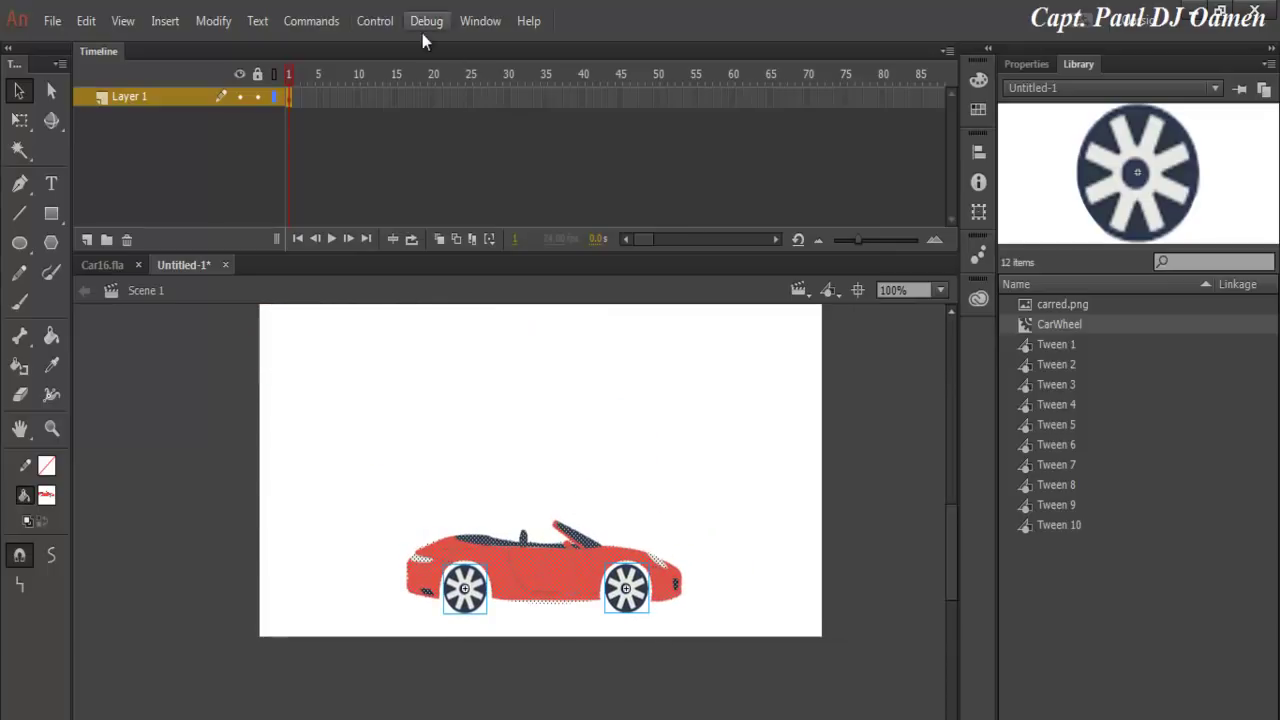
Step: Test the scene to check the car's spinning wheels on the stage and close the preview
{"action": "left_click", "coordinate": [375, 21]}
{"action": "left_click", "coordinate": [416, 227]}
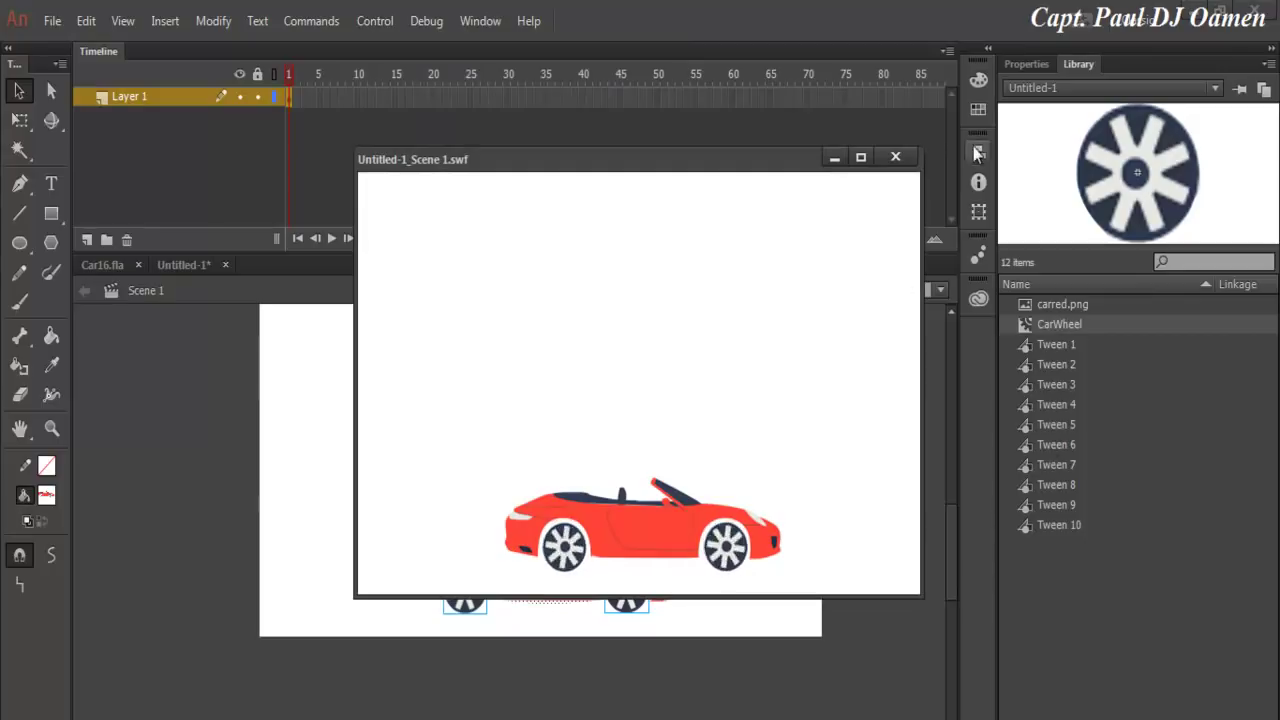
{"action": "left_click", "coordinate": [896, 157]}
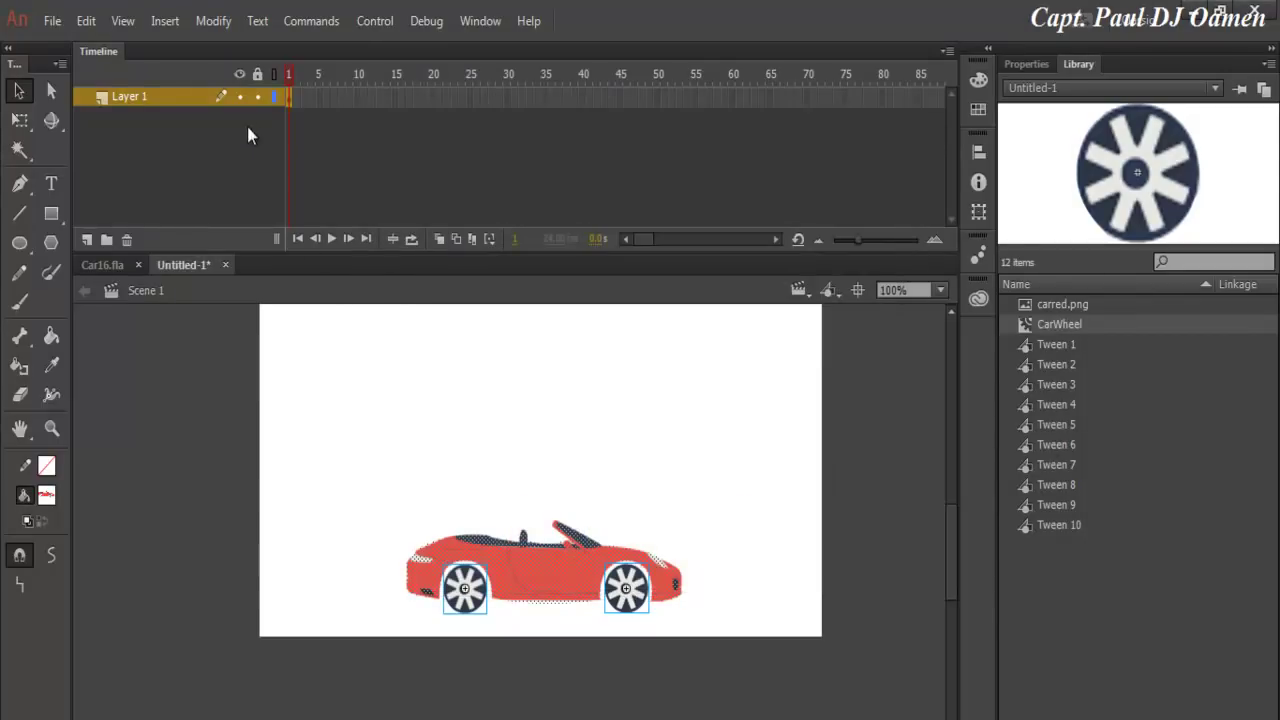
Step: Lock Layer 1, rename it Car, and add a new layer above it
{"action": "left_click", "coordinate": [256, 96]}
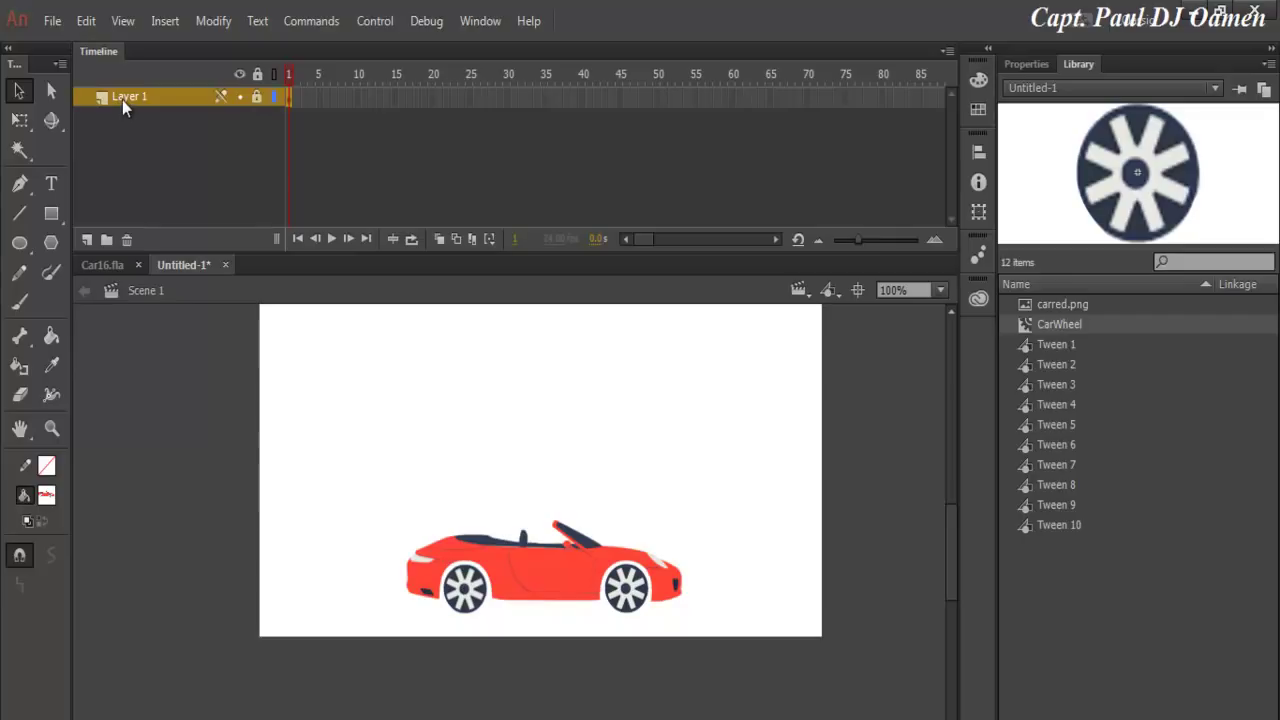
{"action": "double_click", "coordinate": [123, 100]}
{"action": "type", "text": "C"}
{"action": "left_click", "coordinate": [86, 241]}
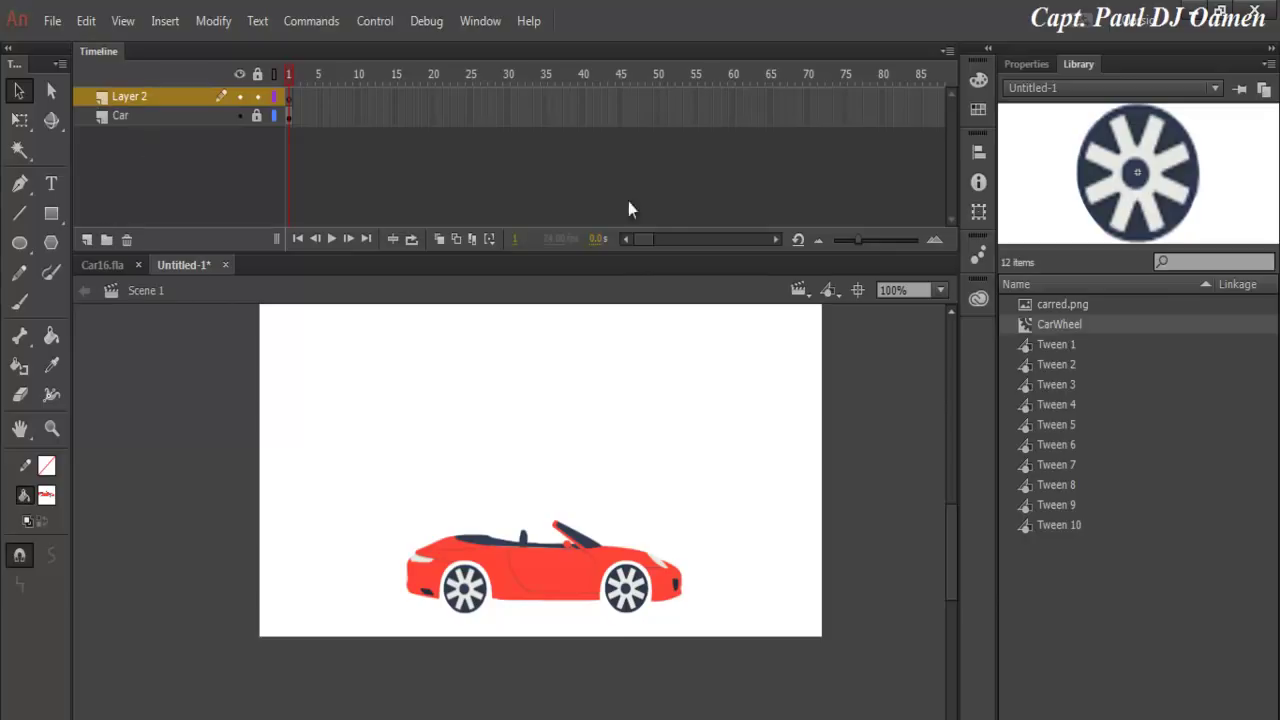
Step: Import the background picture first.PNG from the Desktop into the library
{"action": "left_click", "coordinate": [52, 21]}
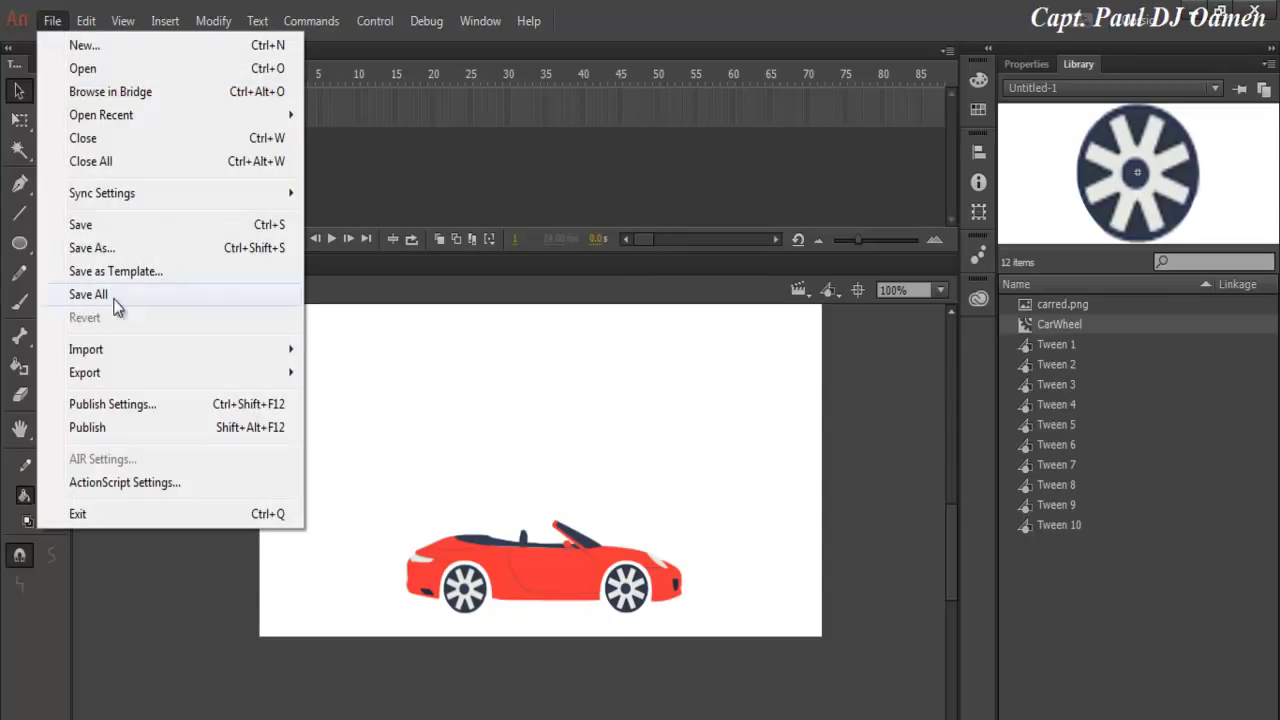
{"action": "mouse_move", "coordinate": [285, 350]}
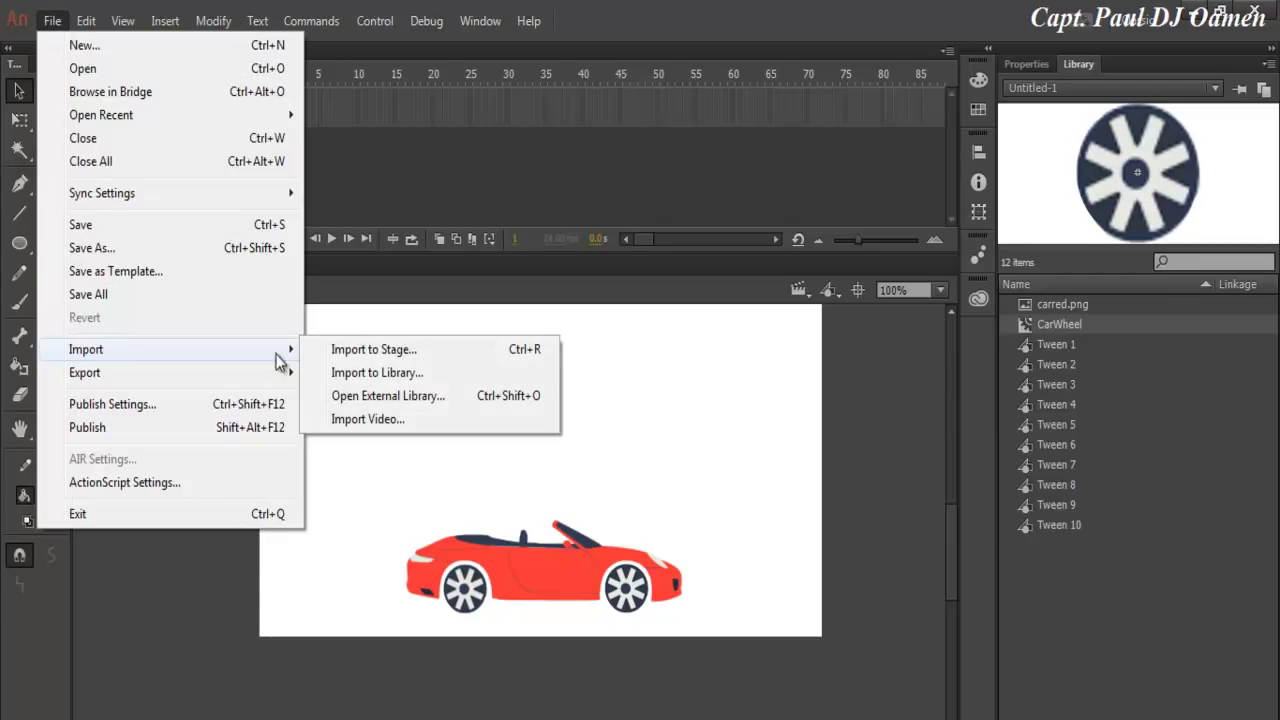
{"action": "left_click", "coordinate": [378, 372]}
{"action": "left_click", "coordinate": [90, 145]}
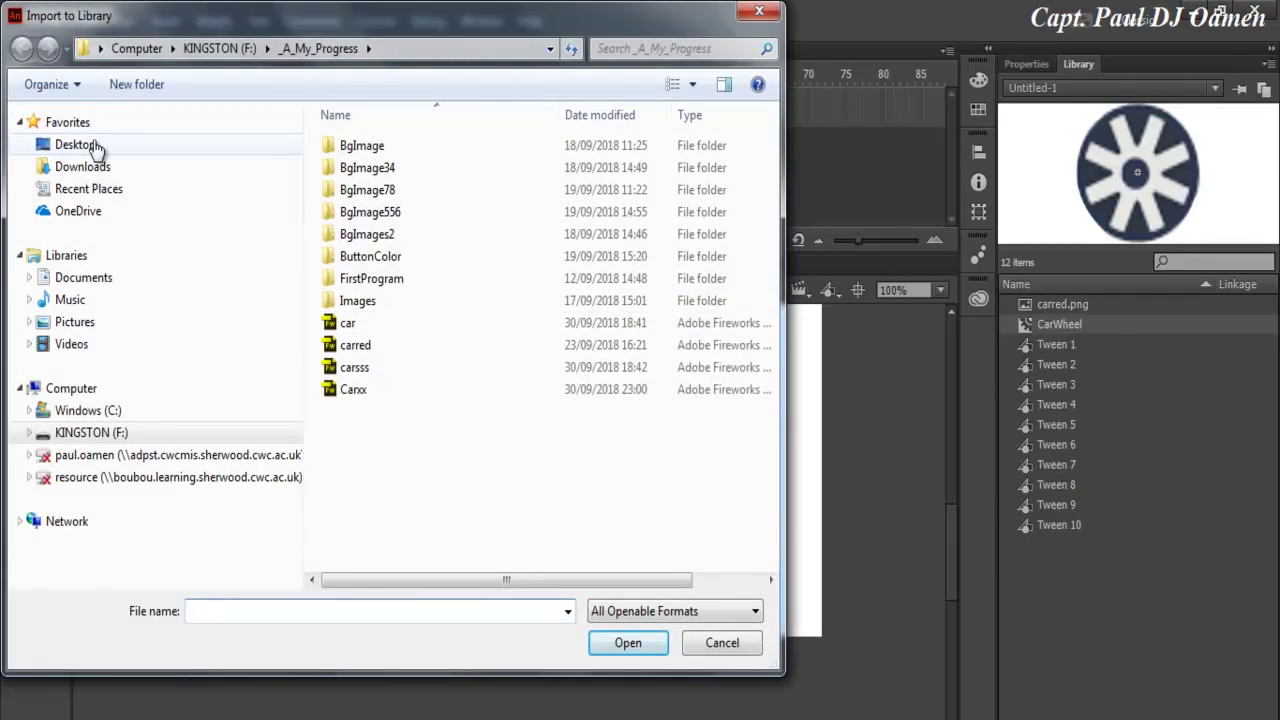
{"action": "left_click_drag", "start_coordinate": [771, 280], "coordinate": [766, 477]}
{"action": "left_click", "coordinate": [446, 387]}
{"action": "left_click", "coordinate": [628, 643]}
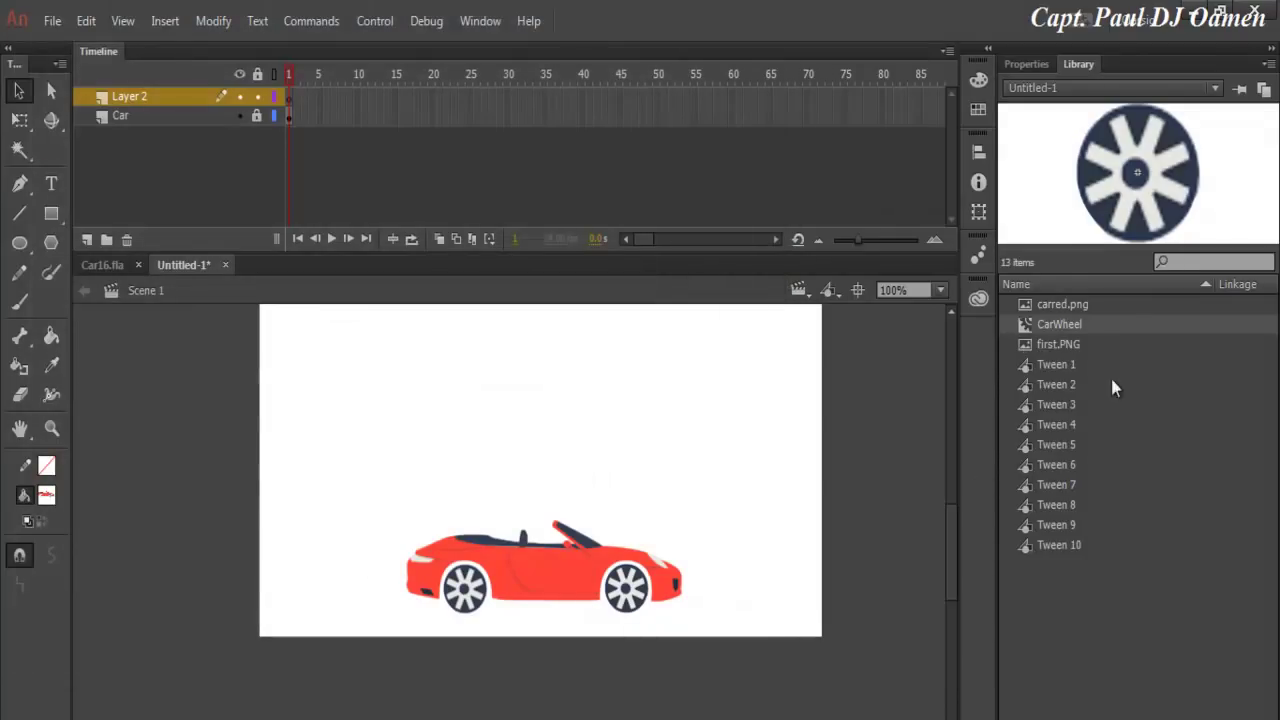
Step: Place first.PNG on the stage in Layer 2 and set its width to 600 and height to 400
{"action": "left_click", "coordinate": [1050, 350]}
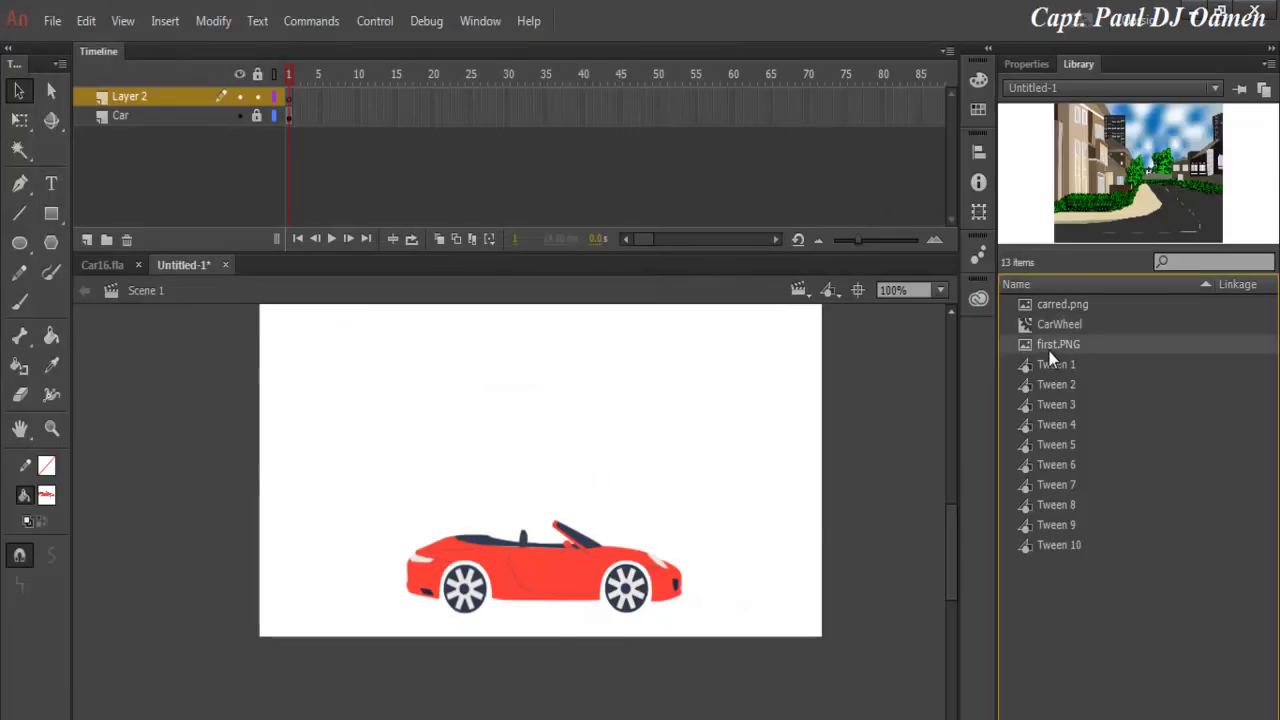
{"action": "left_click_drag", "start_coordinate": [498, 473], "coordinate": [500, 476]}
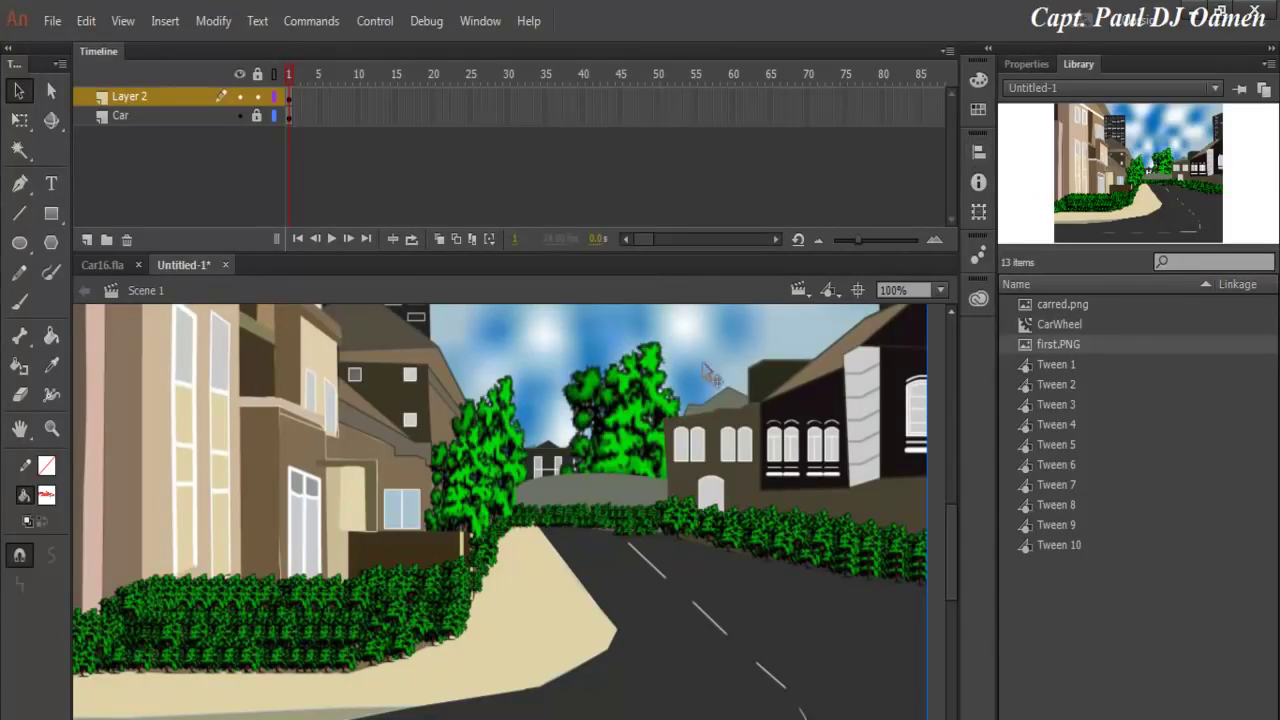
{"action": "left_click", "coordinate": [1030, 65]}
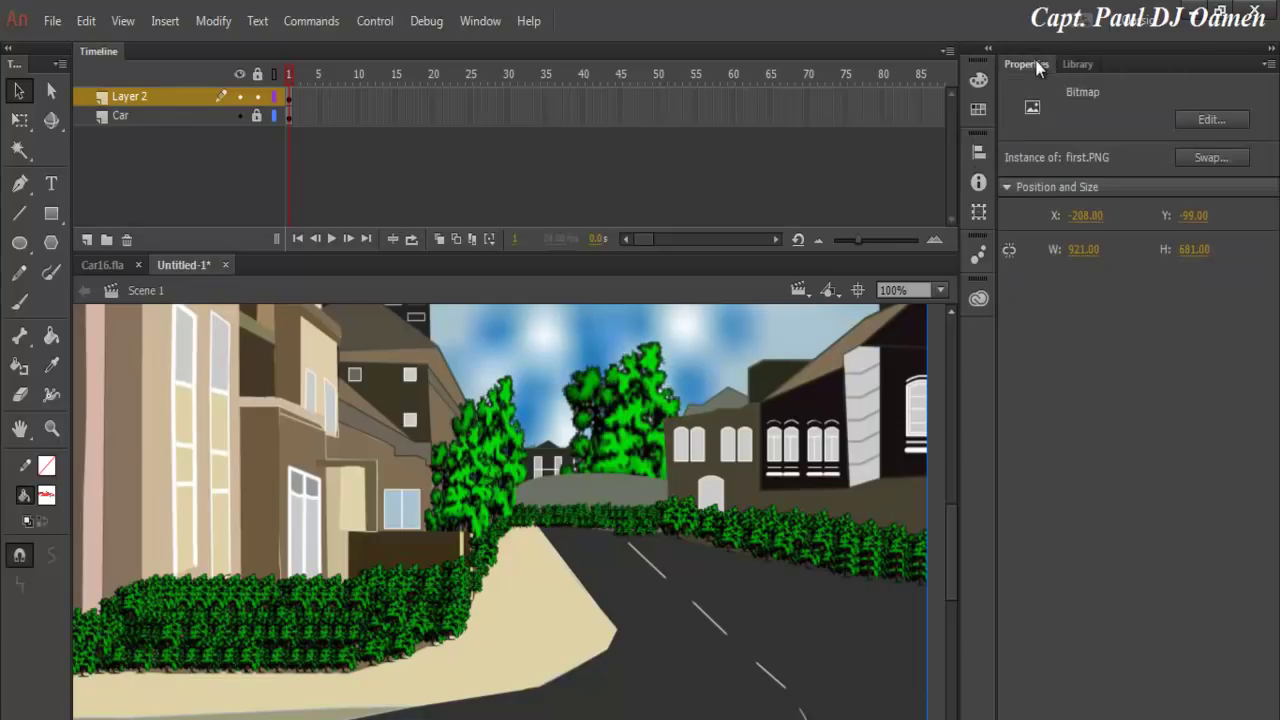
{"action": "left_click", "coordinate": [1086, 249]}
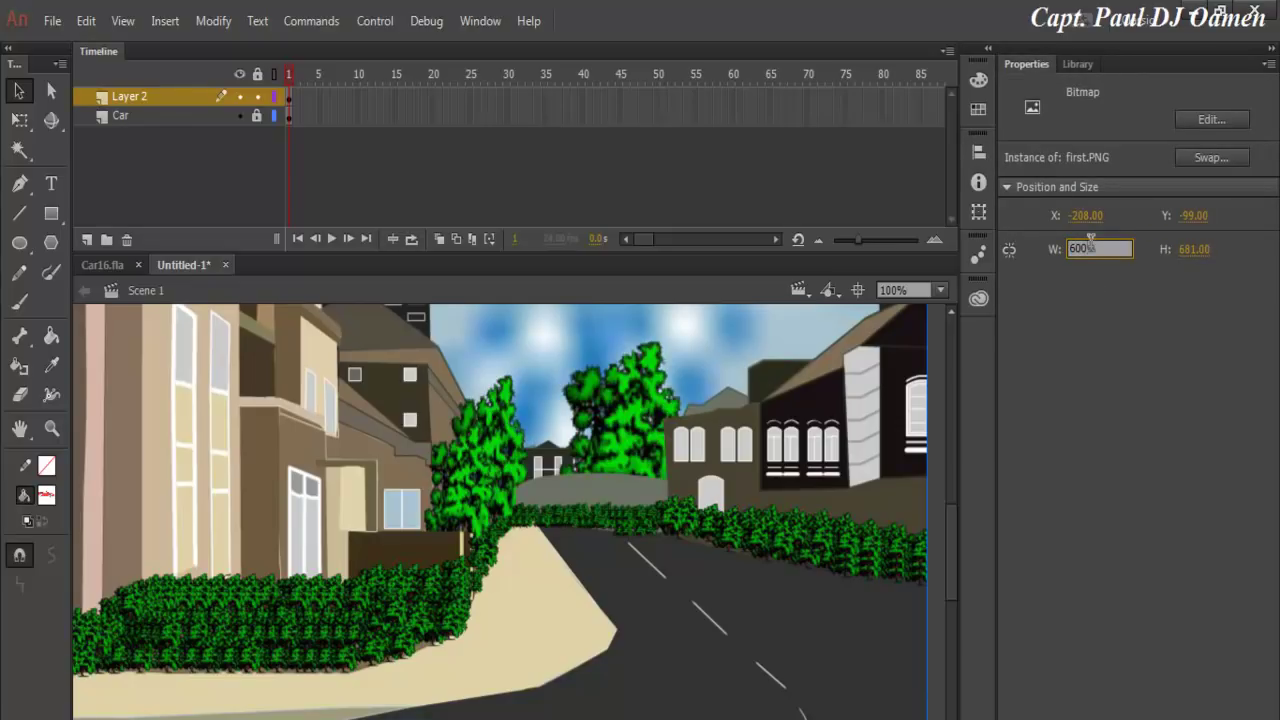
{"action": "type", "text": "600"}
{"action": "key", "text": "Tab"}
{"action": "type", "text": "400"}
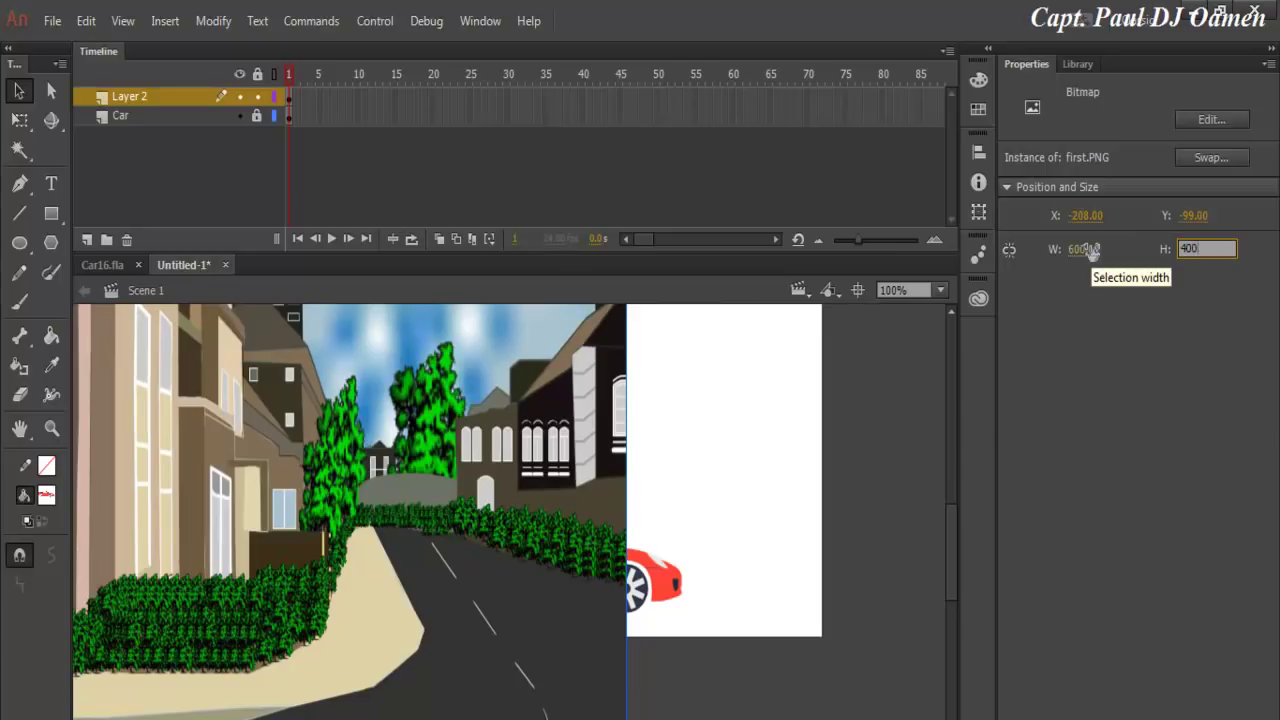
{"action": "key", "text": "Return"}
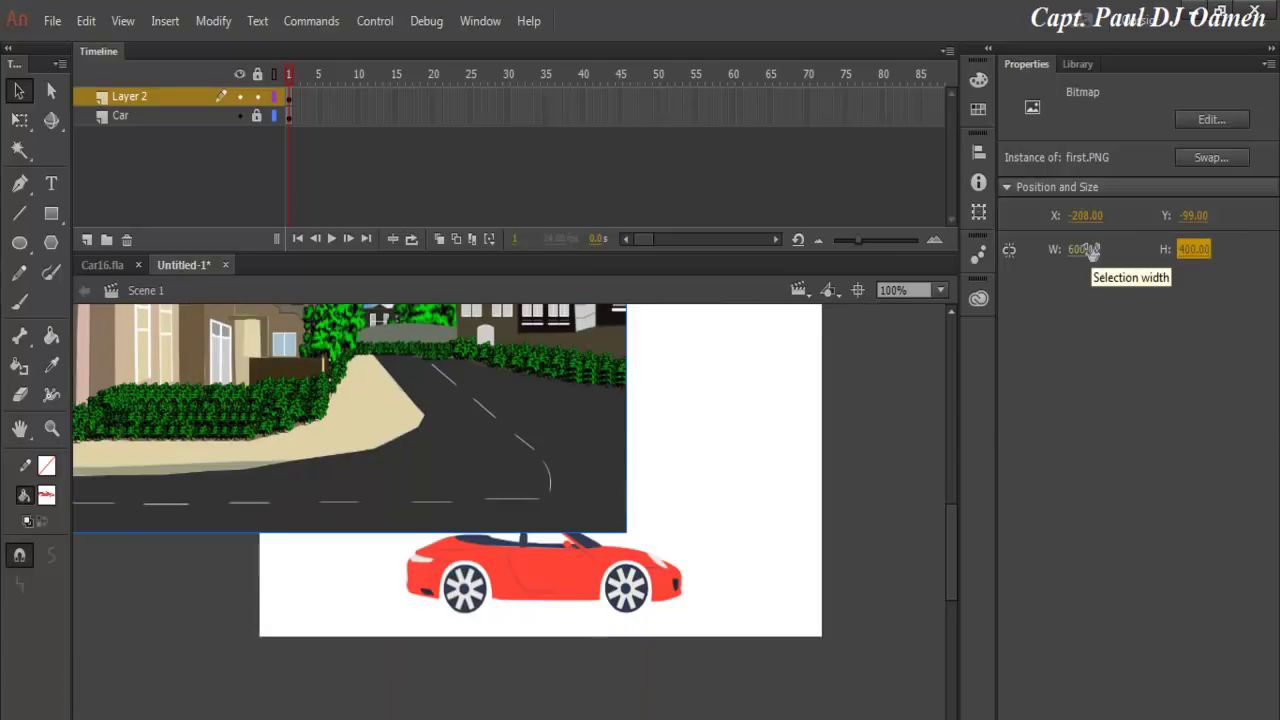
Step: Center the street background horizontally and vertically relative to the stage, then deselect it
{"action": "left_click", "coordinate": [979, 152]}
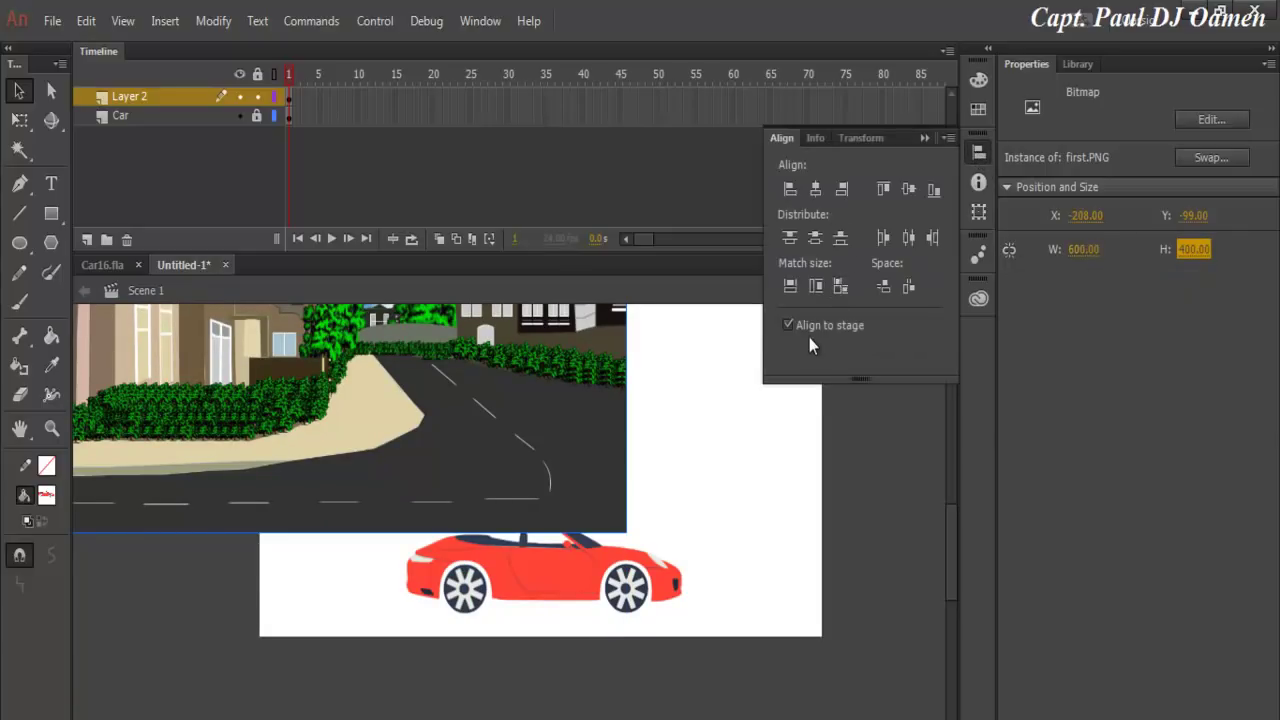
{"action": "left_click", "coordinate": [816, 189]}
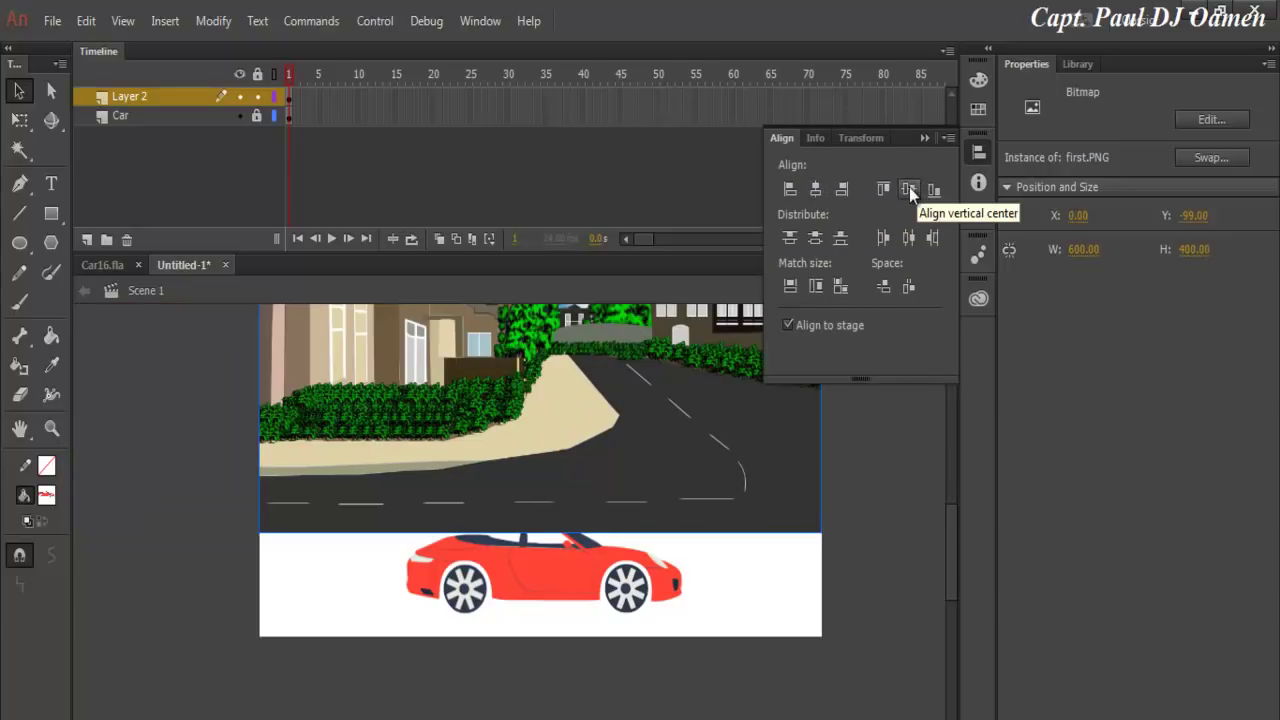
{"action": "left_click", "coordinate": [909, 187]}
{"action": "left_click", "coordinate": [889, 500]}
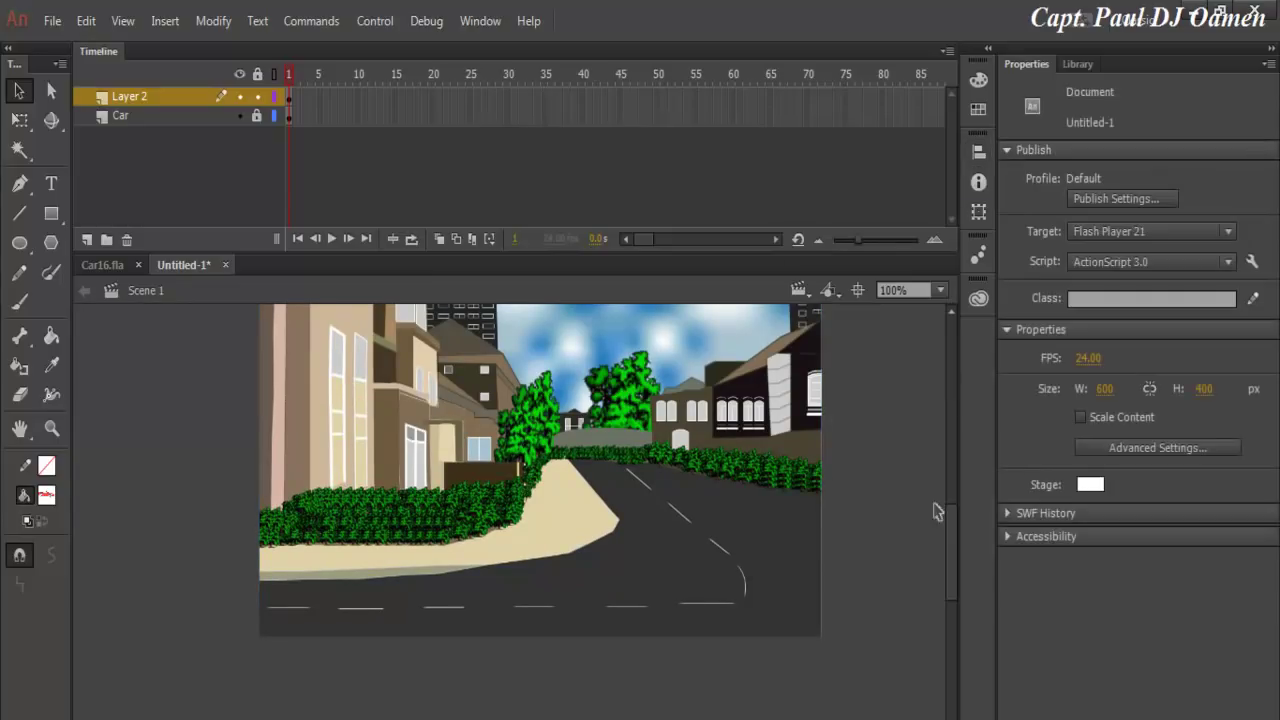
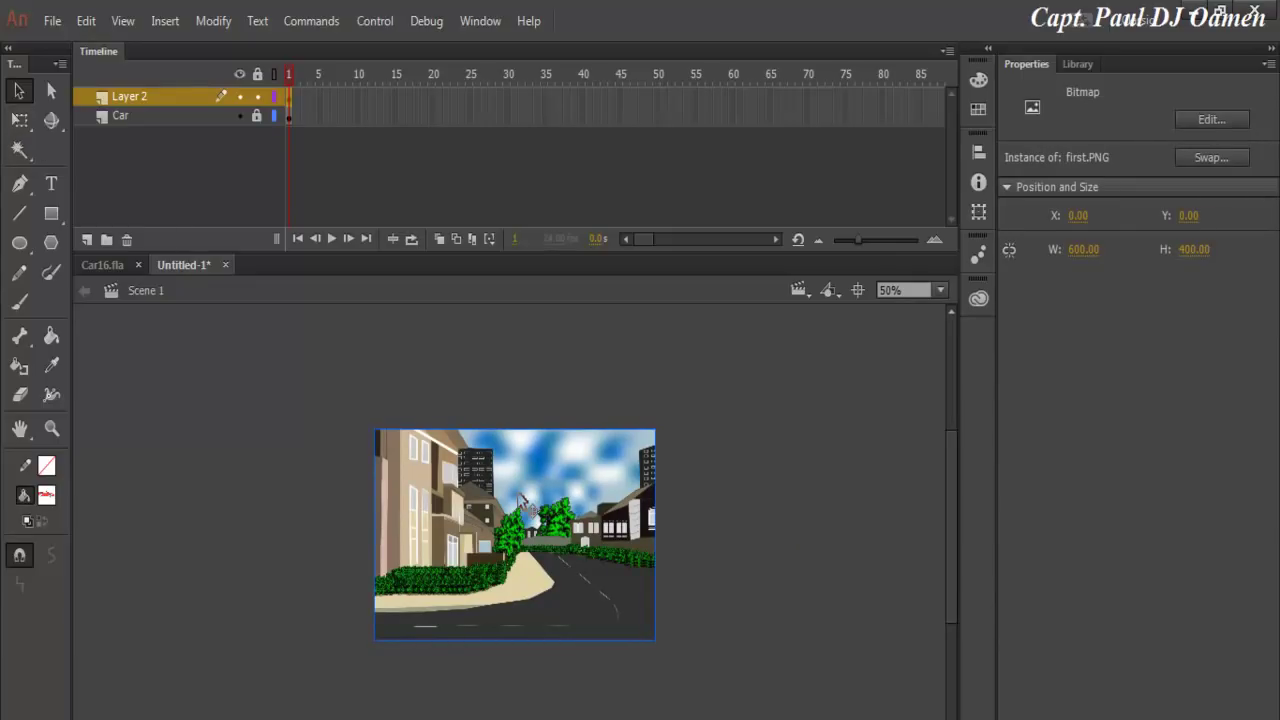
Step: Duplicate the street background and place the copy against the original's right edge at X 600, Y 0
{"action": "key", "text": "shift+Right"}
{"action": "key", "text": "shift+Right"}
{"action": "key", "text": "shift+Down"}
{"action": "key", "text": "shift+Down"}
{"action": "left_click_drag", "start_coordinate": [518, 497], "coordinate": [793, 499]}
{"action": "scroll", "coordinate": [640, 600], "scroll_direction": "right", "scroll_amount": 3}
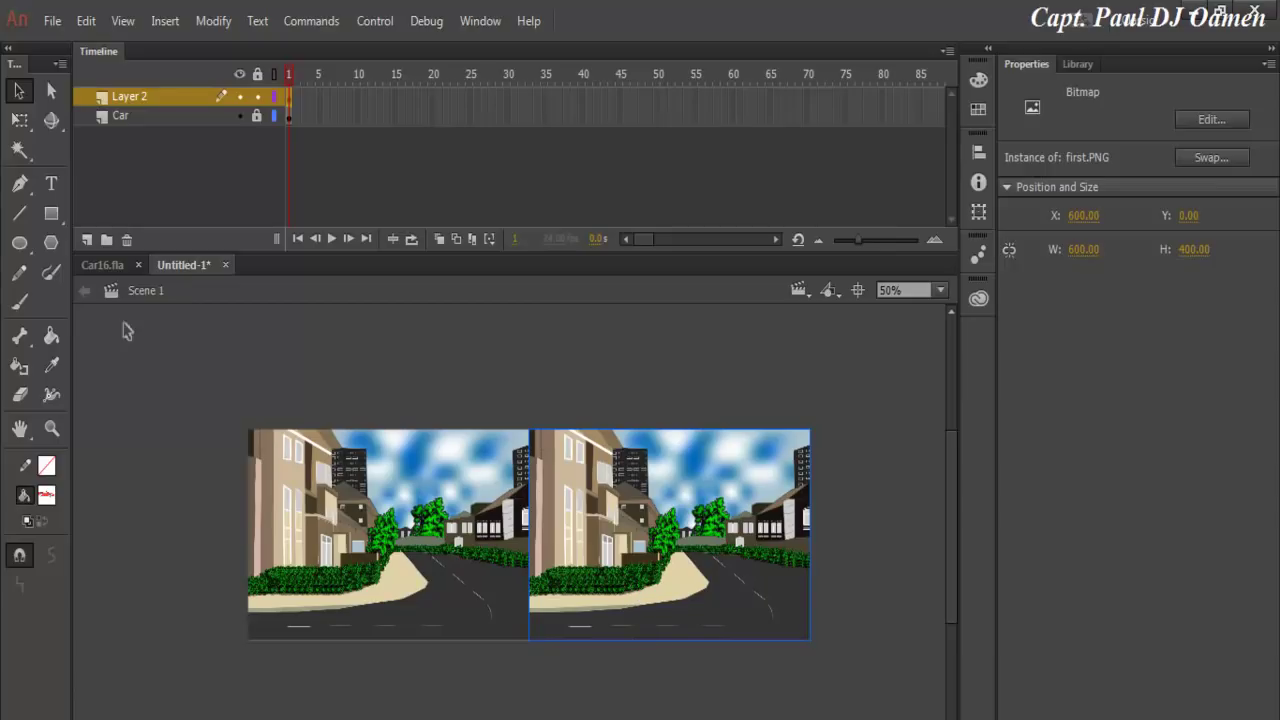
Step: Flip the copied street picture horizontally with Free Transform so it mirrors the original along their shared edge
{"action": "left_click", "coordinate": [24, 123]}
{"action": "left_click_drag", "start_coordinate": [810, 533], "coordinate": [529, 533]}
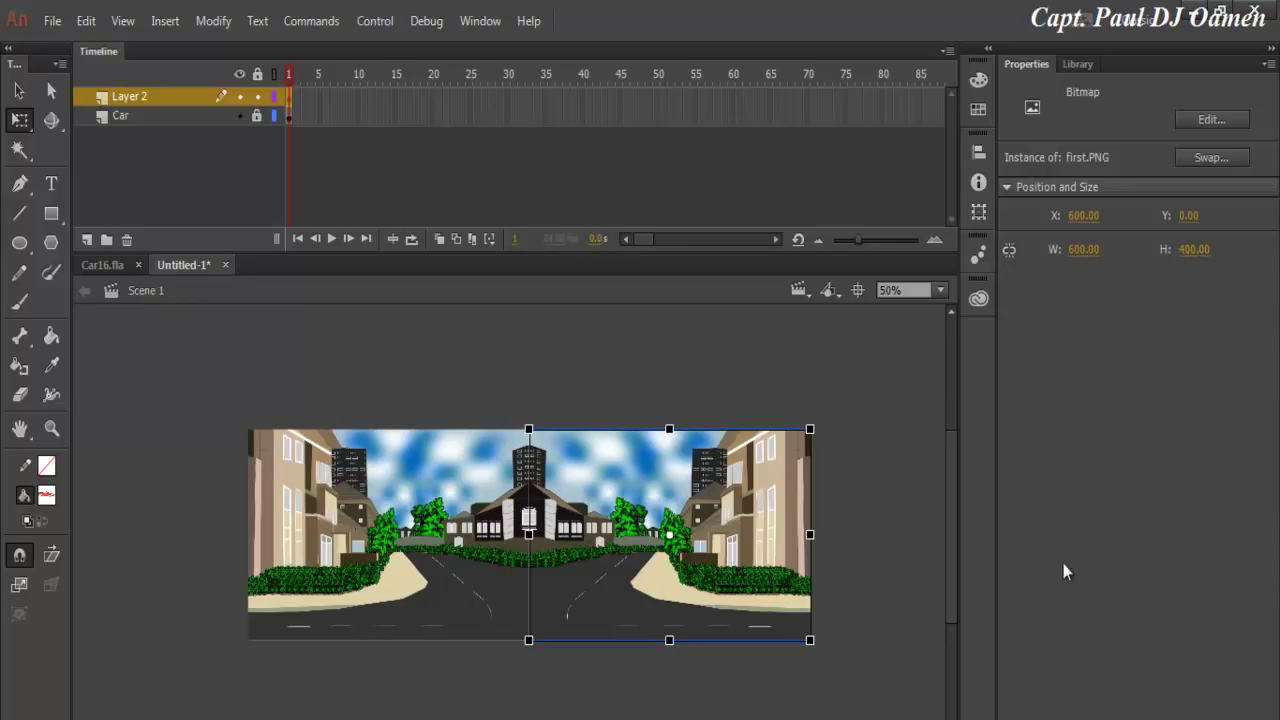
{"action": "left_click", "coordinate": [787, 697]}
{"action": "left_click", "coordinate": [712, 578]}
{"action": "left_click", "coordinate": [19, 90]}
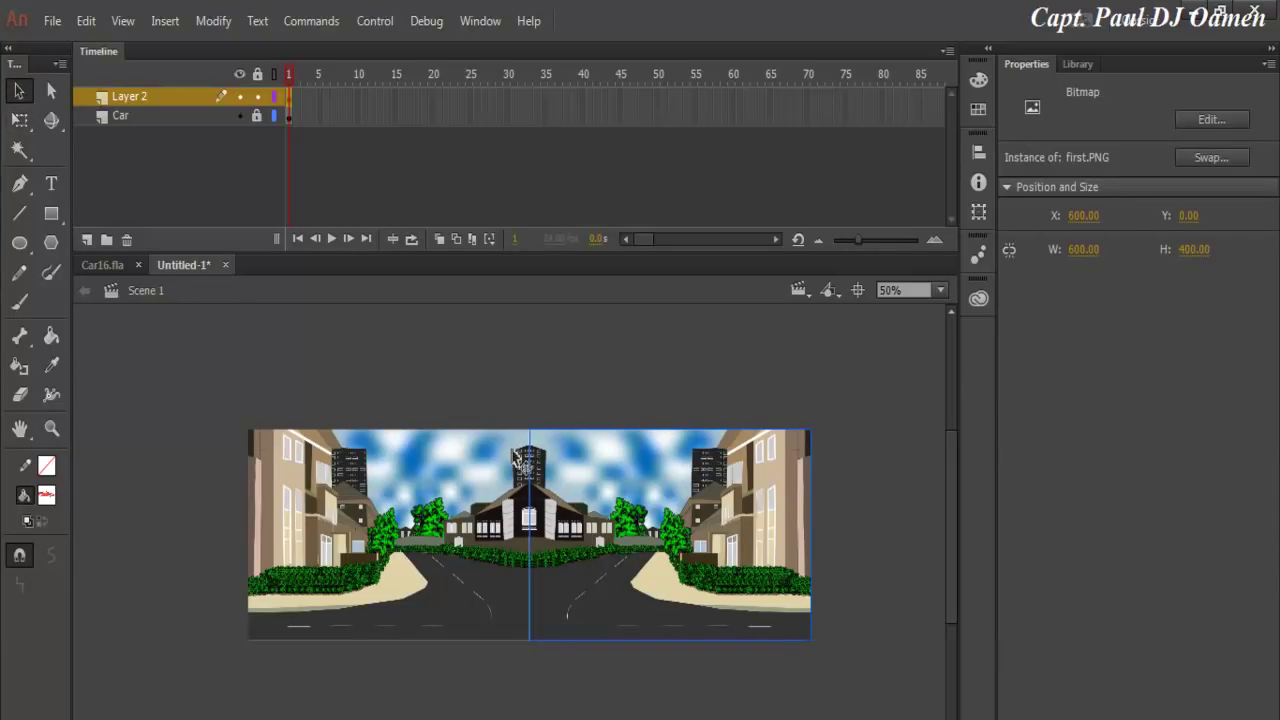
Step: Duplicate the mirrored pair of street pictures and place the copy against its right edge at X 1200, Y 0, then deselect it
{"action": "left_click", "coordinate": [941, 290]}
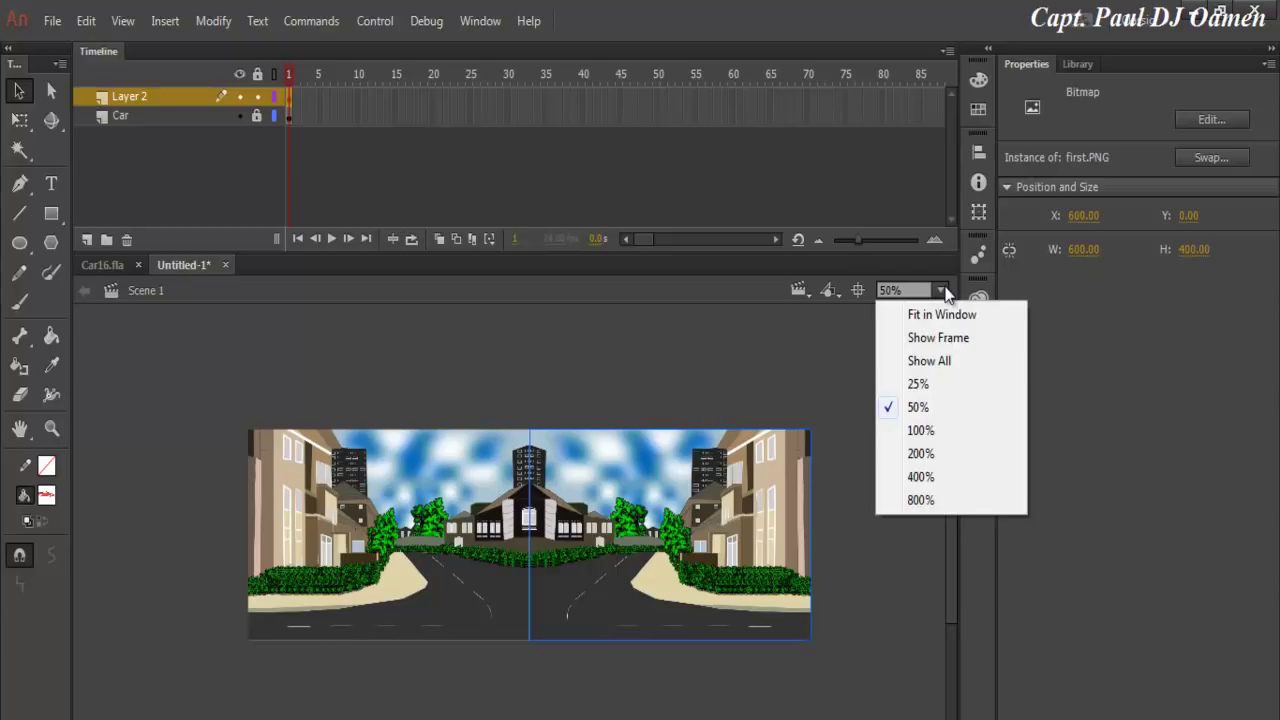
{"action": "left_click", "coordinate": [921, 431]}
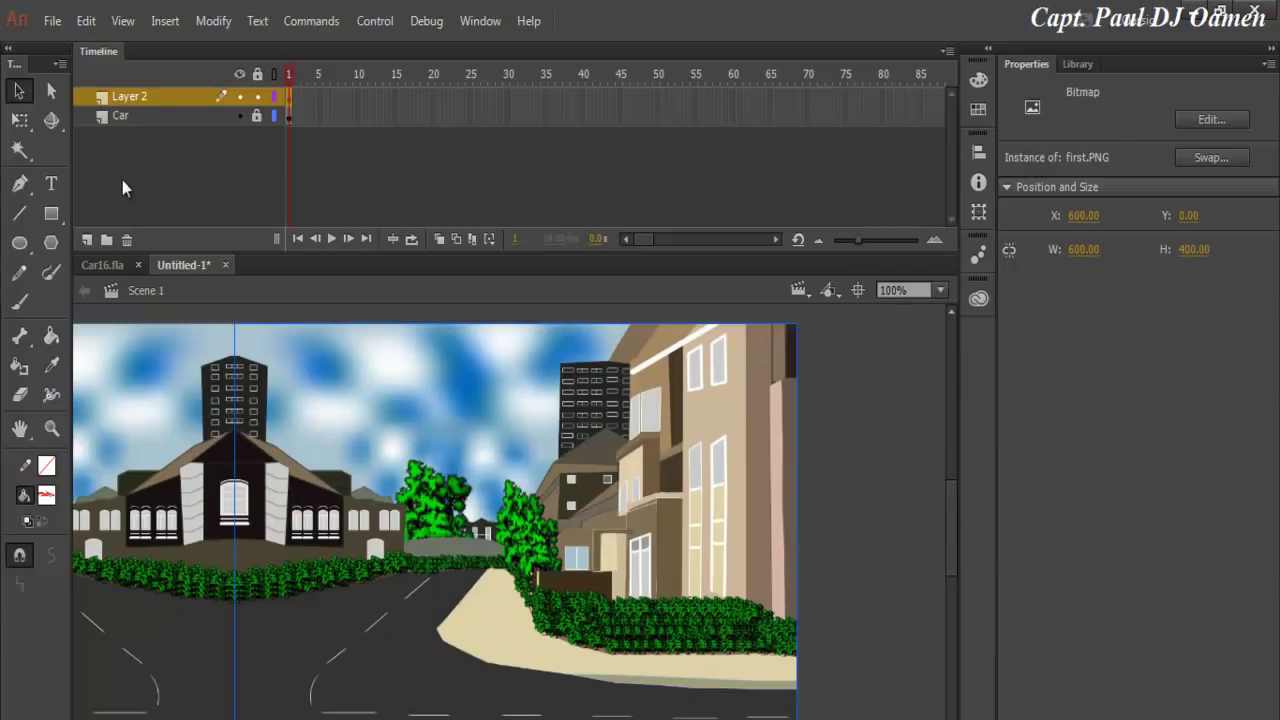
{"action": "left_click", "coordinate": [940, 291]}
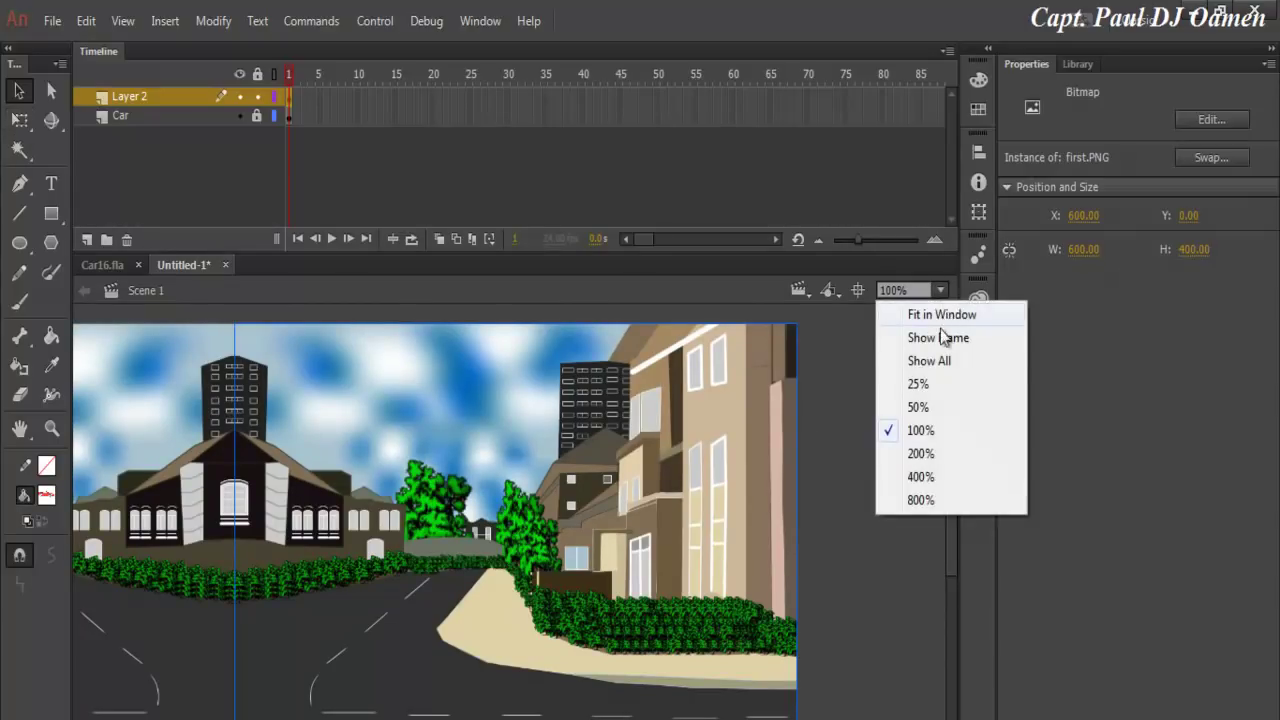
{"action": "left_click", "coordinate": [918, 408]}
{"action": "left_click_drag", "start_coordinate": [286, 368], "coordinate": [790, 672]}
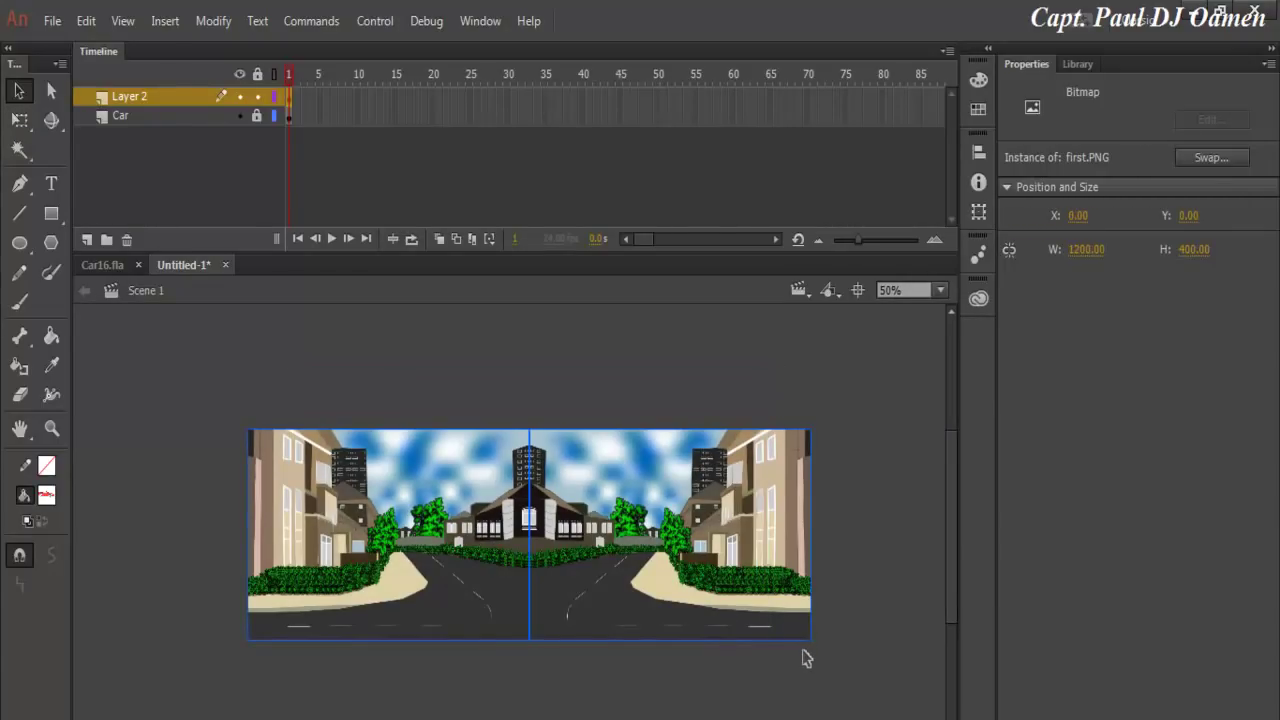
{"action": "key", "text": "ctrl+d"}
{"action": "left_click_drag", "start_coordinate": [378, 588], "coordinate": [938, 570]}
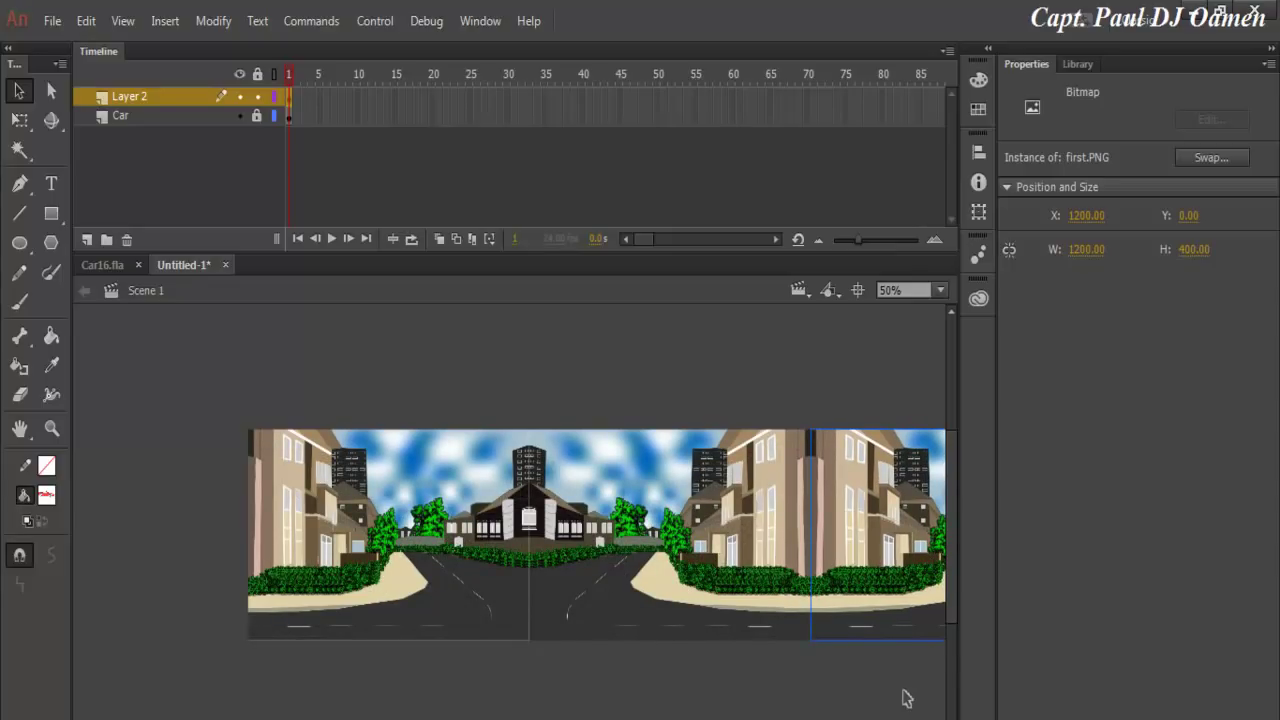
{"action": "left_click", "coordinate": [905, 698]}
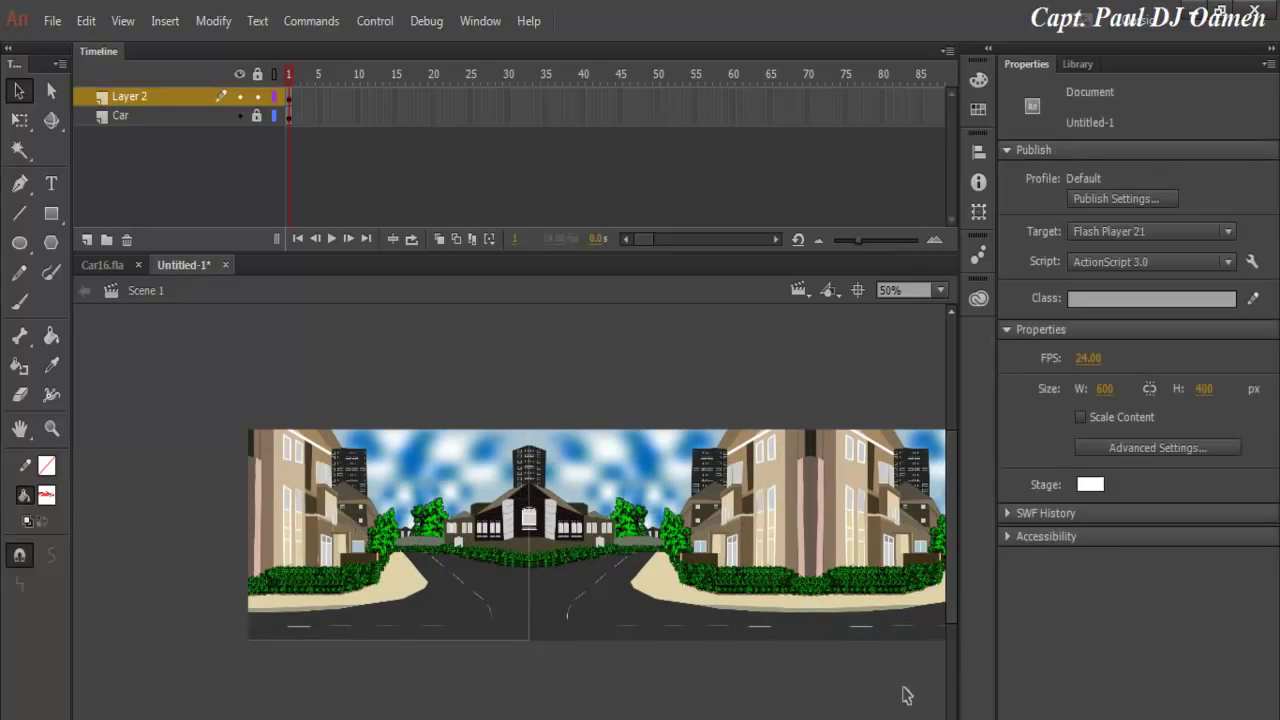
Step: Select all the street pictures in frame 1 of Layer 2 and group them
{"action": "scroll", "coordinate": [510, 535], "scroll_direction": "right", "scroll_amount": 5}
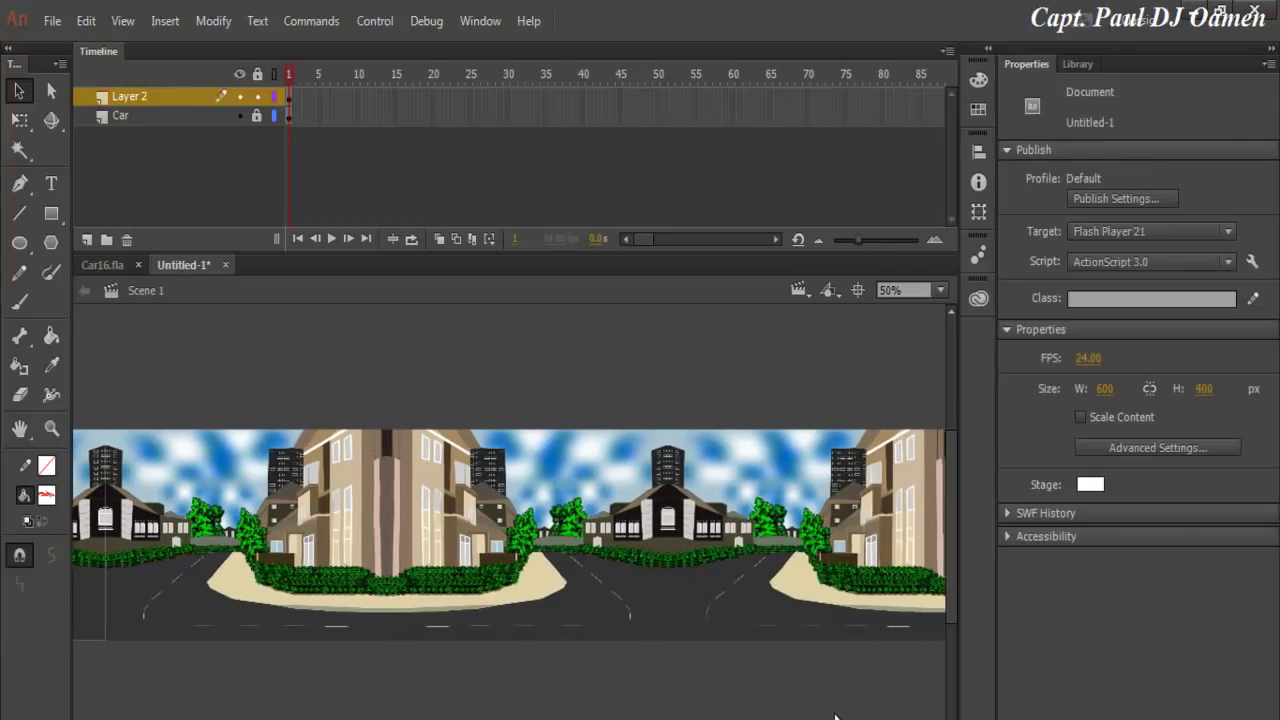
{"action": "scroll", "coordinate": [510, 535], "scroll_direction": "right", "scroll_amount": 5}
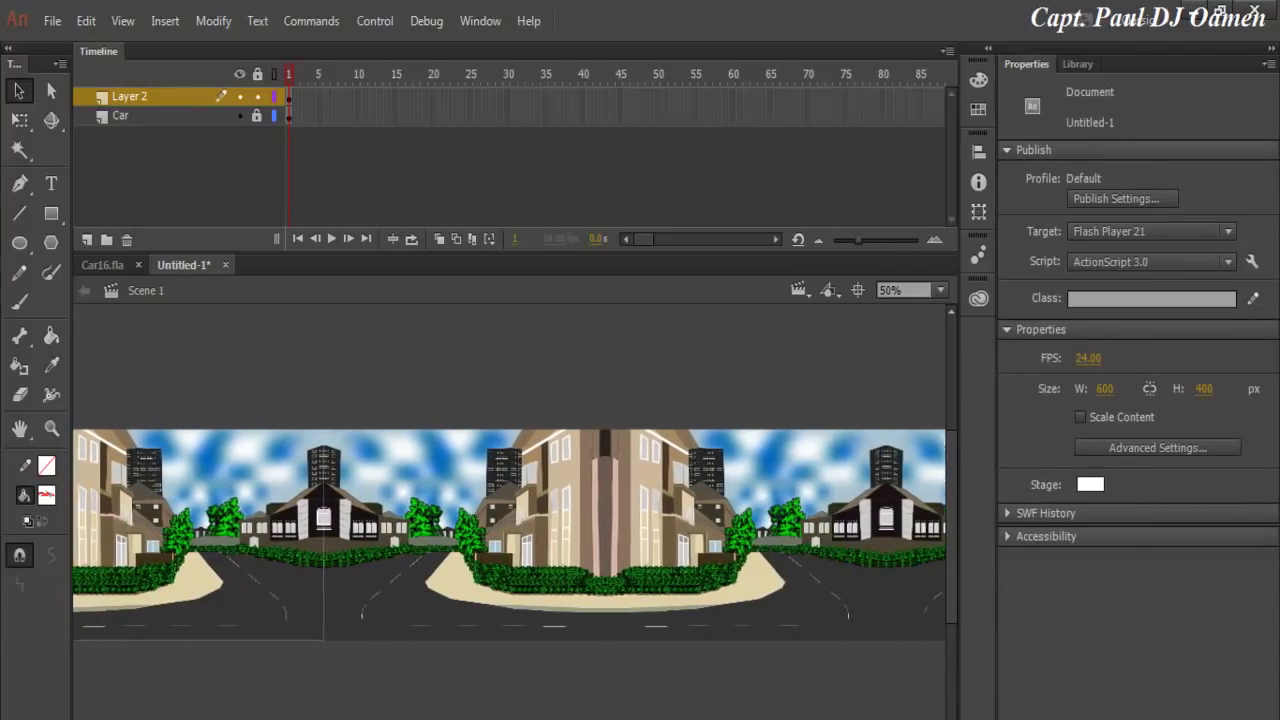
{"action": "scroll", "coordinate": [510, 535], "scroll_direction": "right", "scroll_amount": 1}
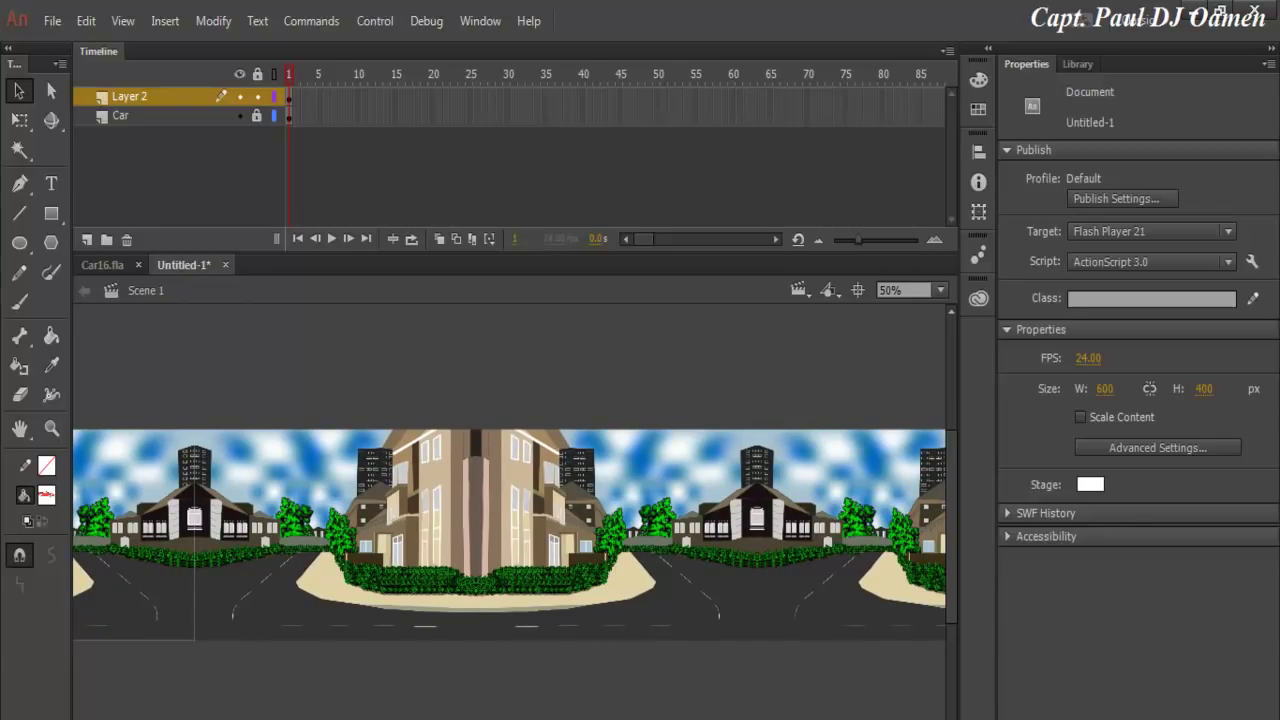
{"action": "scroll", "coordinate": [510, 535], "scroll_direction": "right", "scroll_amount": 5}
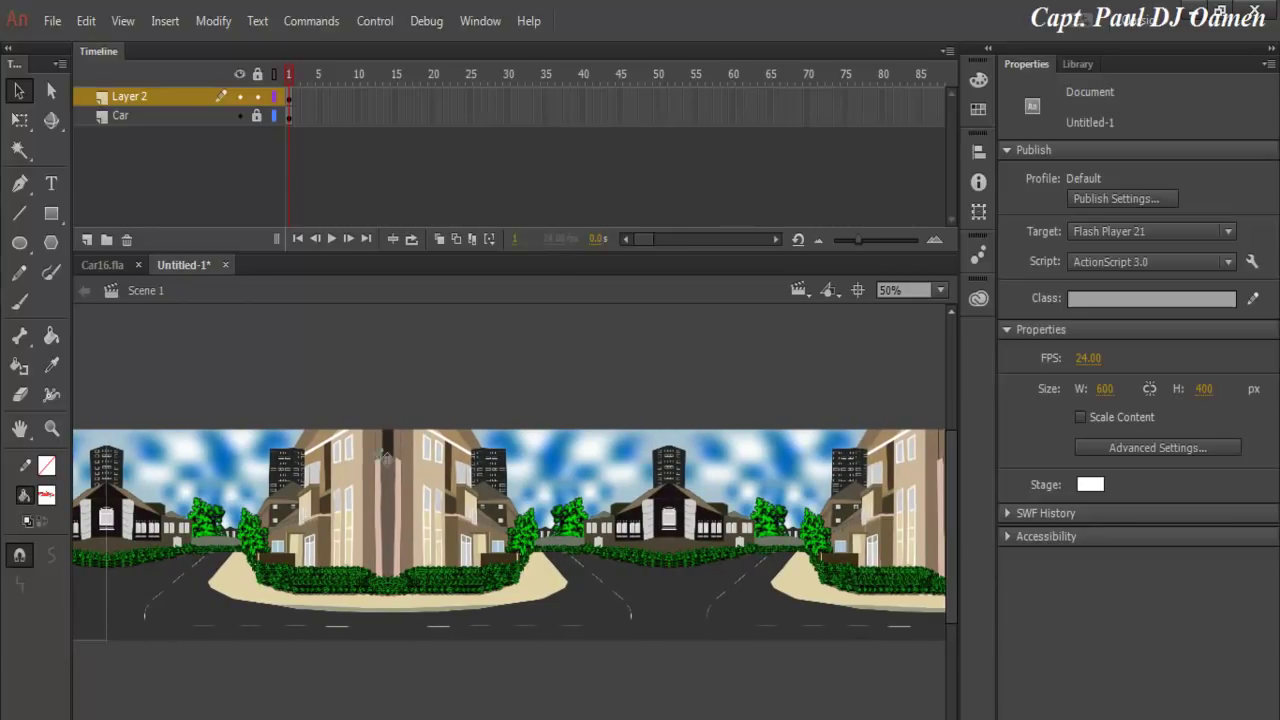
{"action": "left_click", "coordinate": [291, 98]}
{"action": "left_click", "coordinate": [222, 24]}
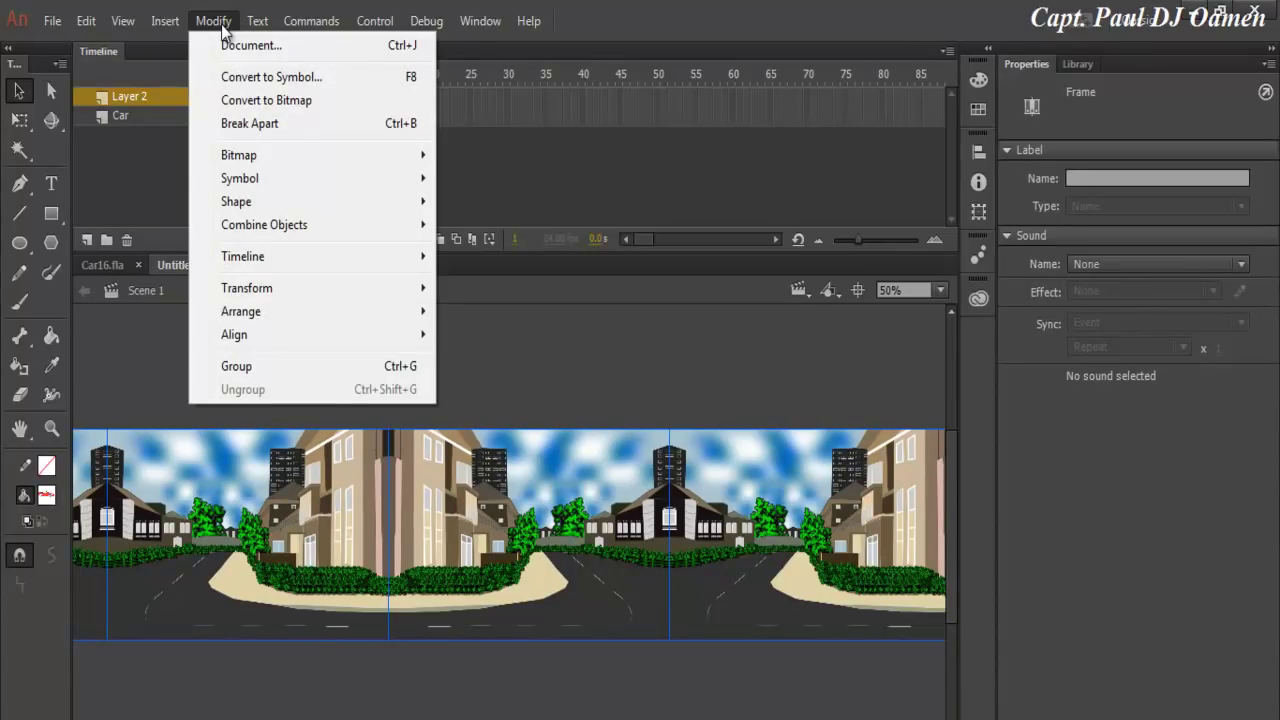
{"action": "left_click", "coordinate": [237, 367]}
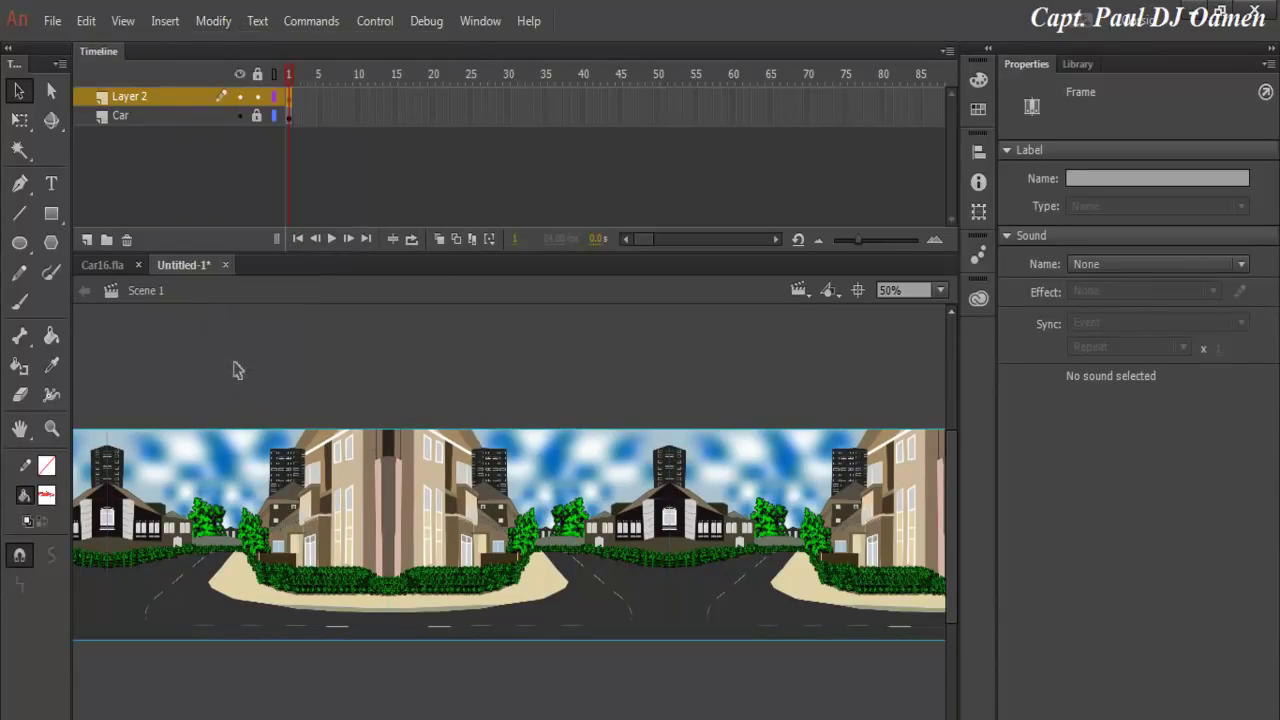
Step: Rename Layer 2 as Road
{"action": "double_click", "coordinate": [133, 97]}
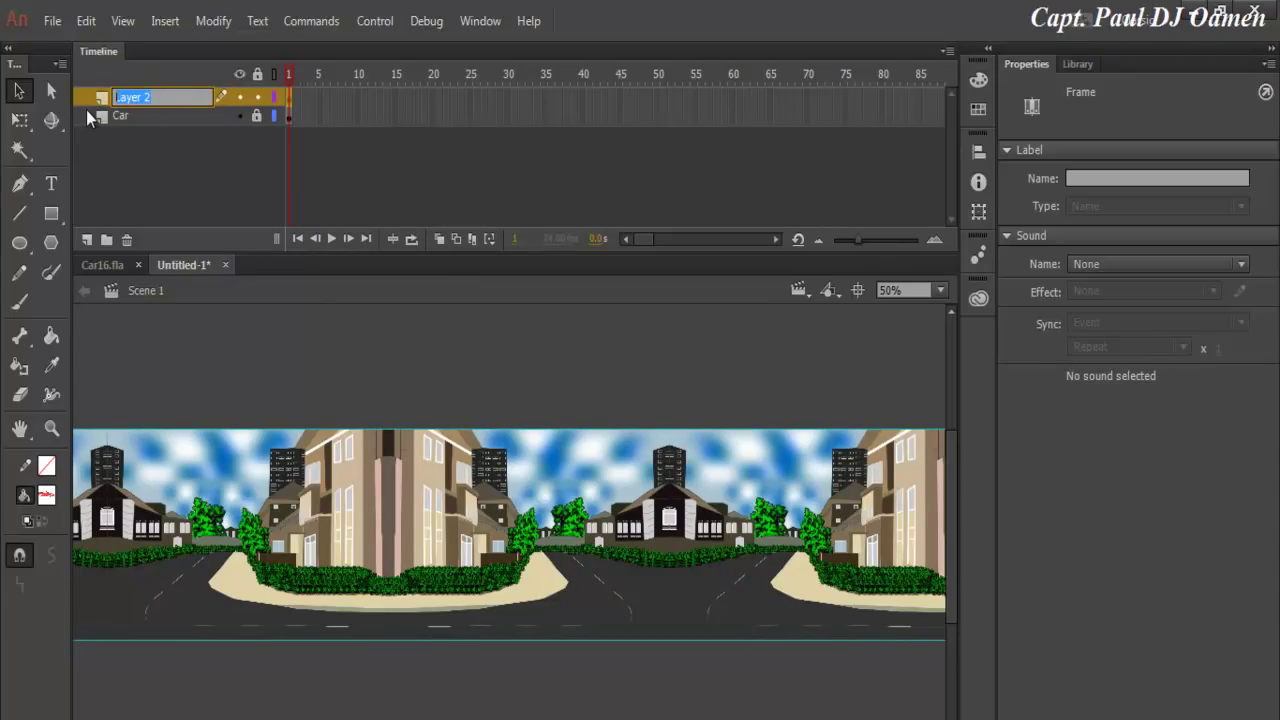
{"action": "type", "text": "Road"}
{"action": "key", "text": "Return"}
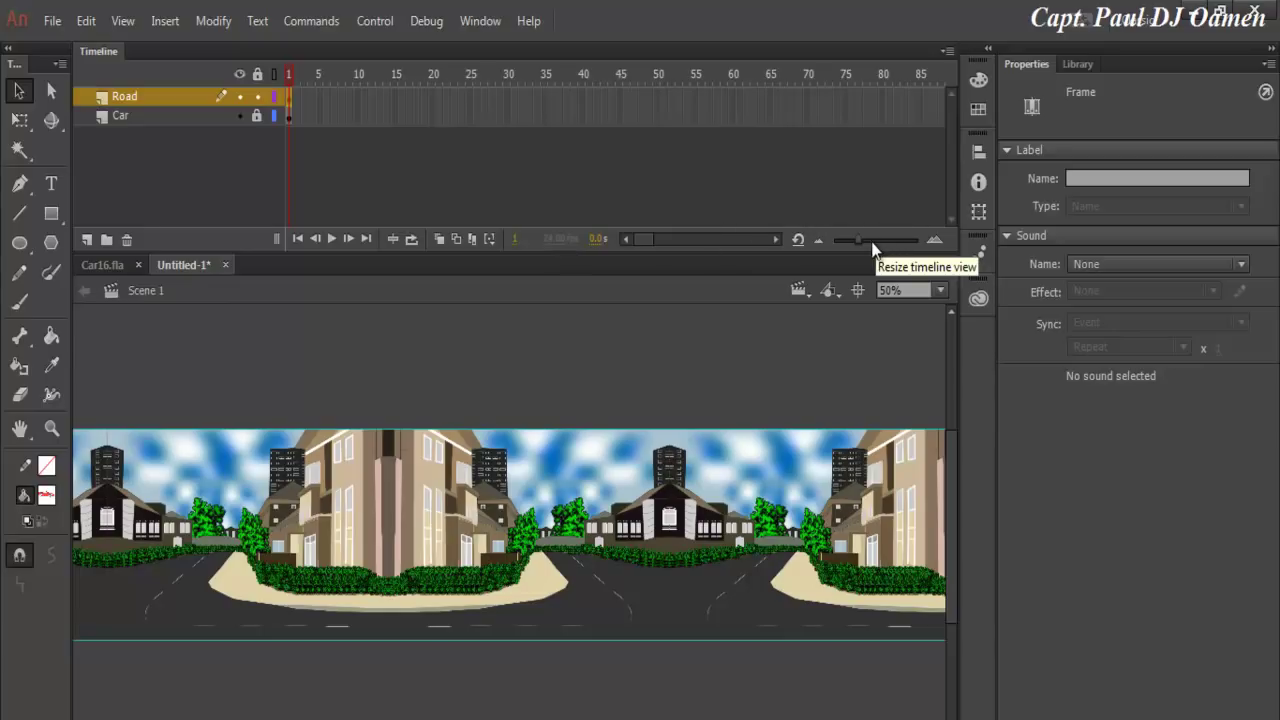
Step: Insert a keyframe at frame 121 of the Road layer
{"action": "left_click_drag", "start_coordinate": [858, 241], "coordinate": [845, 241]}
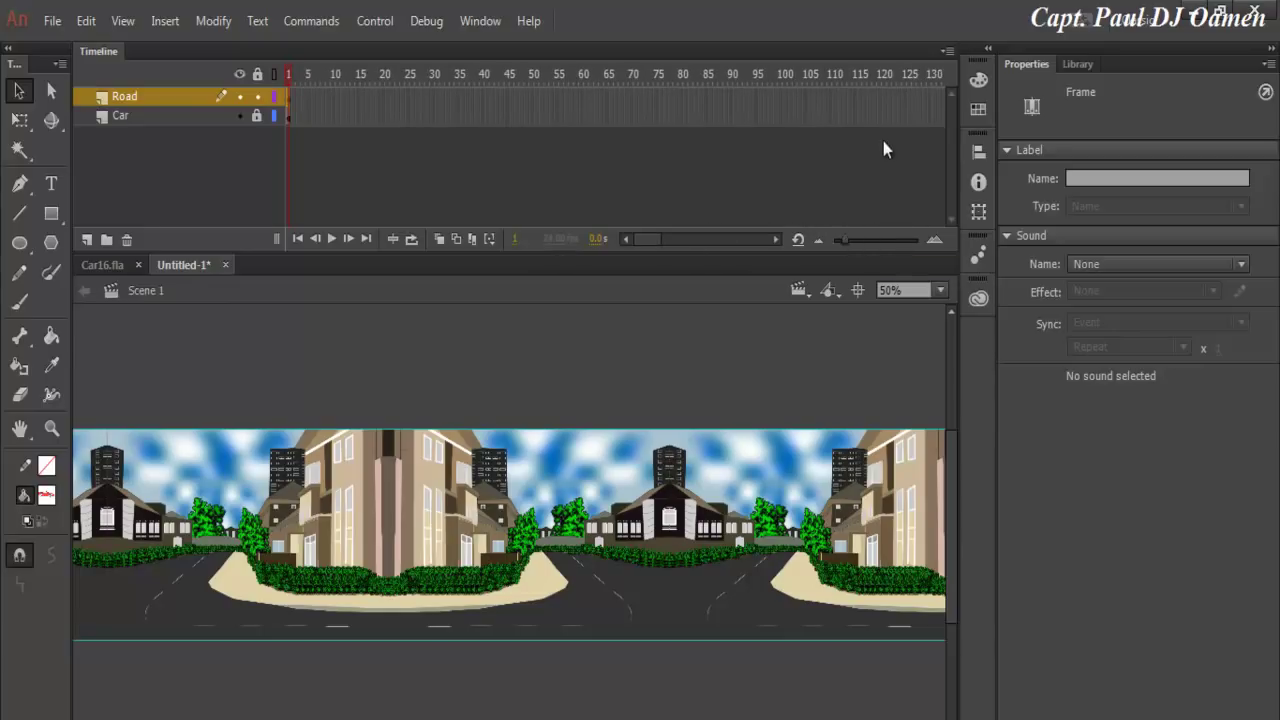
{"action": "left_click", "coordinate": [885, 100]}
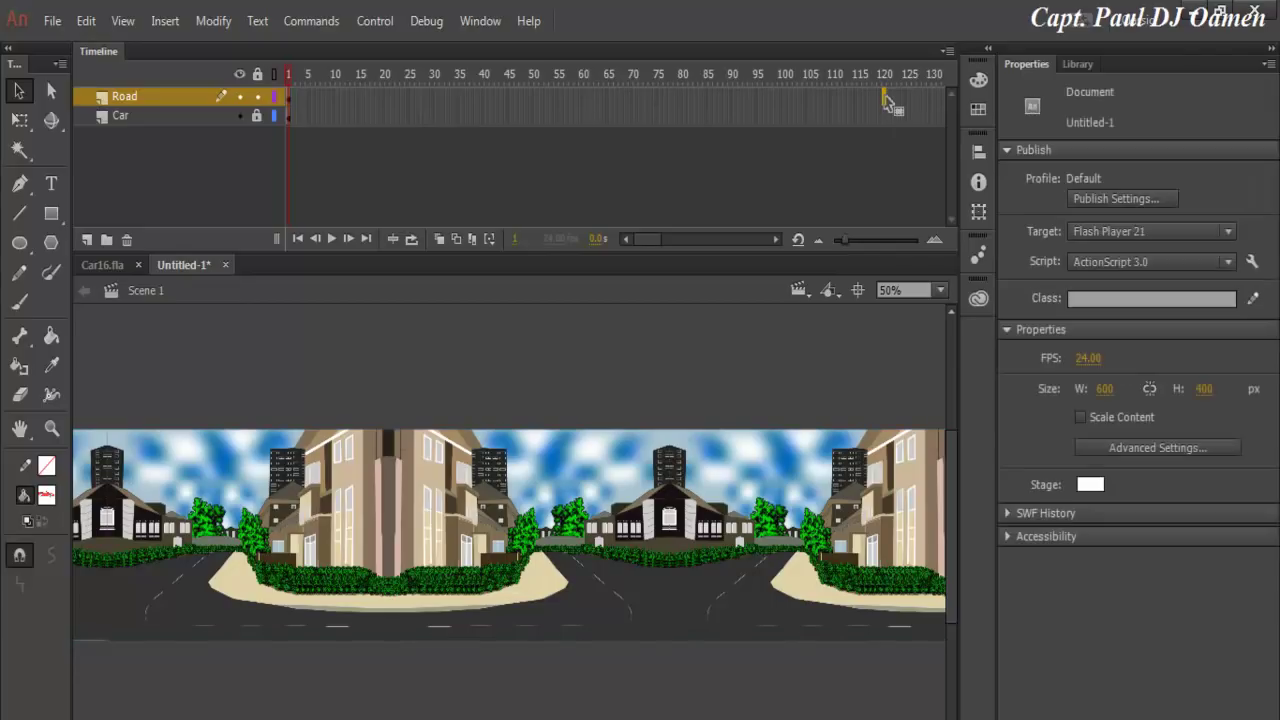
{"action": "right_click", "coordinate": [885, 97]}
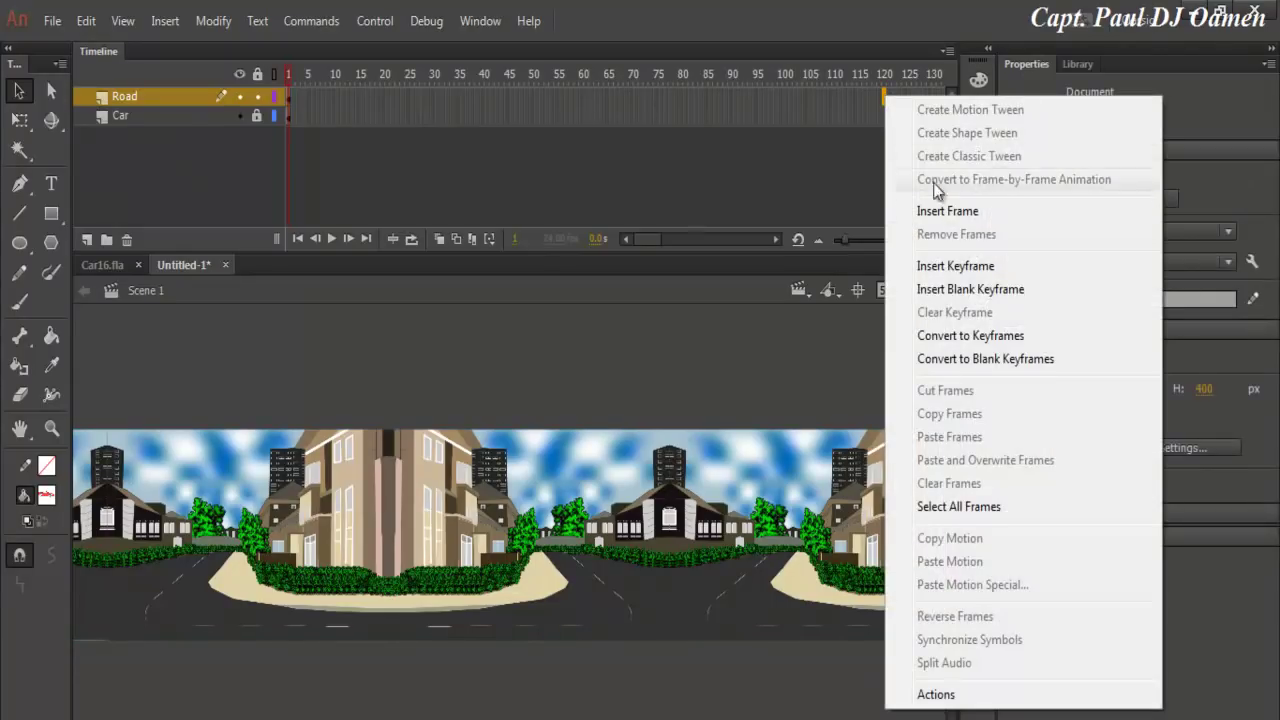
{"action": "left_click", "coordinate": [940, 266]}
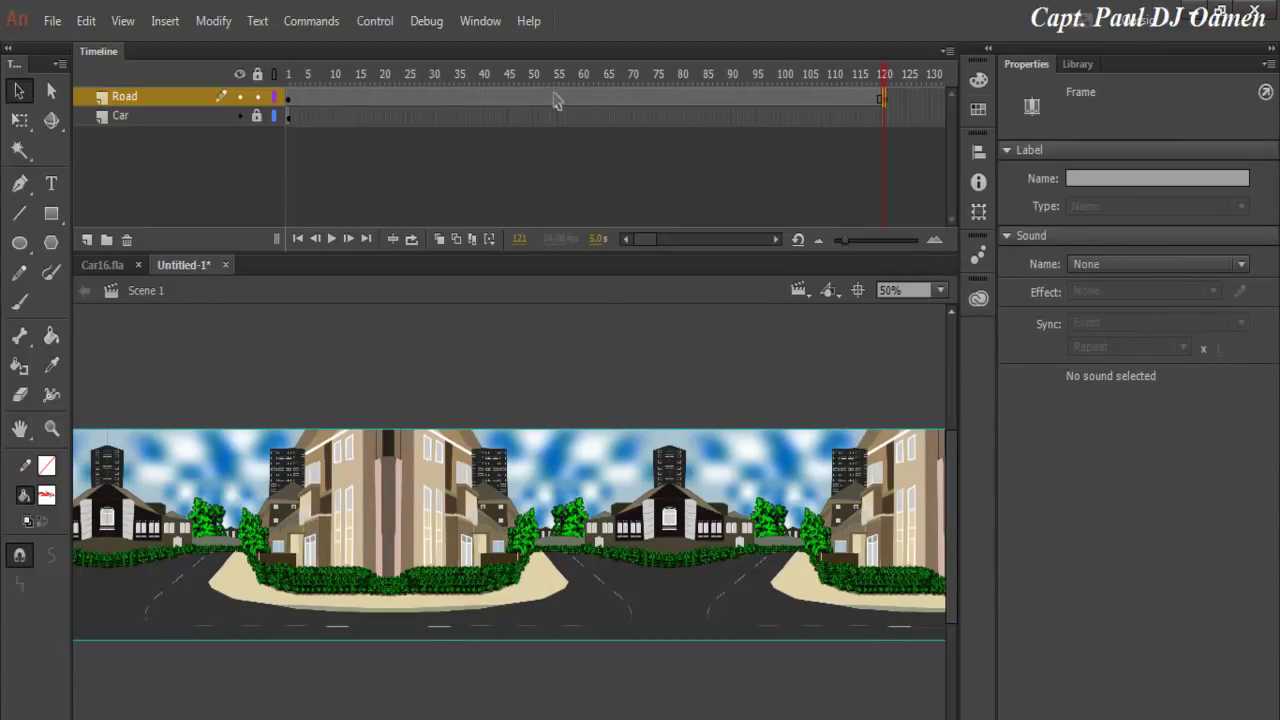
Step: Shift the grouped street background left to X -1744 at the Road layer's end keyframe, keeping Y at 0
{"action": "left_click", "coordinate": [721, 484]}
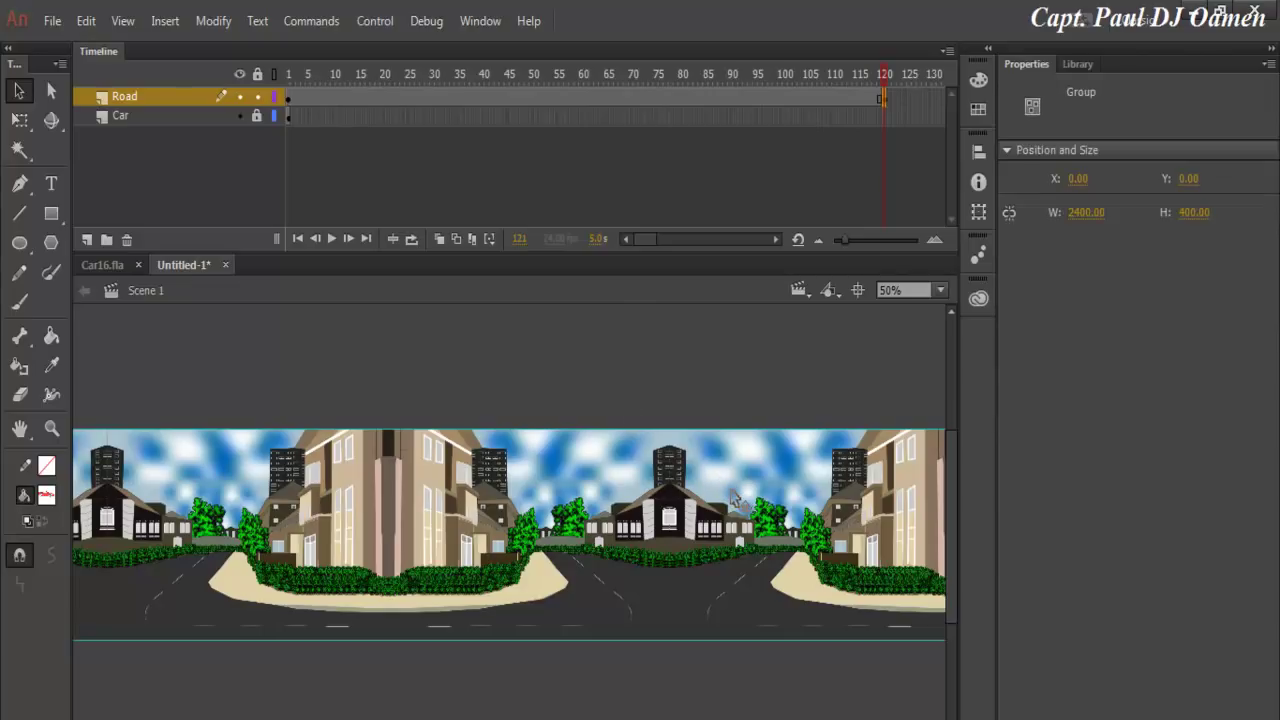
{"action": "key", "text": "Left"}
{"action": "key", "text": "Left"}
{"action": "key", "text": "Left"}
{"action": "key", "text": "Left"}
{"action": "key", "text": "Left"}
{"action": "key", "text": "Left"}
{"action": "key", "text": "Left"}
{"action": "key", "text": "Left"}
{"action": "key", "text": "Left"}
{"action": "key", "text": "Left"}
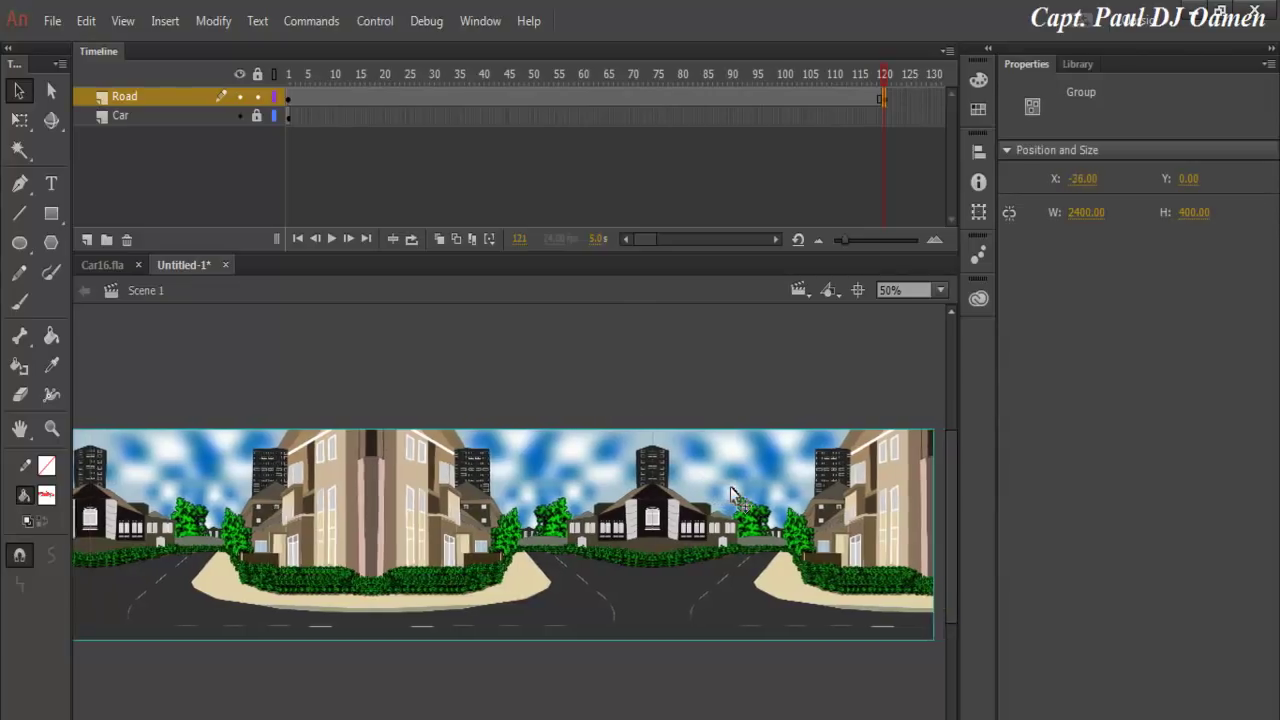
{"action": "key", "text": "shift+Left"}
{"action": "key", "text": "shift+Left"}
{"action": "key", "text": "shift+Left"}
{"action": "key", "text": "shift+Left"}
{"action": "key", "text": "shift+Left"}
{"action": "key", "text": "shift+Left"}
{"action": "key", "text": "shift+Left"}
{"action": "key", "text": "shift+Left"}
{"action": "key", "text": "shift+Left"}
{"action": "key", "text": "shift+Left"}
{"action": "key", "text": "shift+Left"}
{"action": "key", "text": "shift+Left"}
{"action": "key", "text": "shift+Left"}
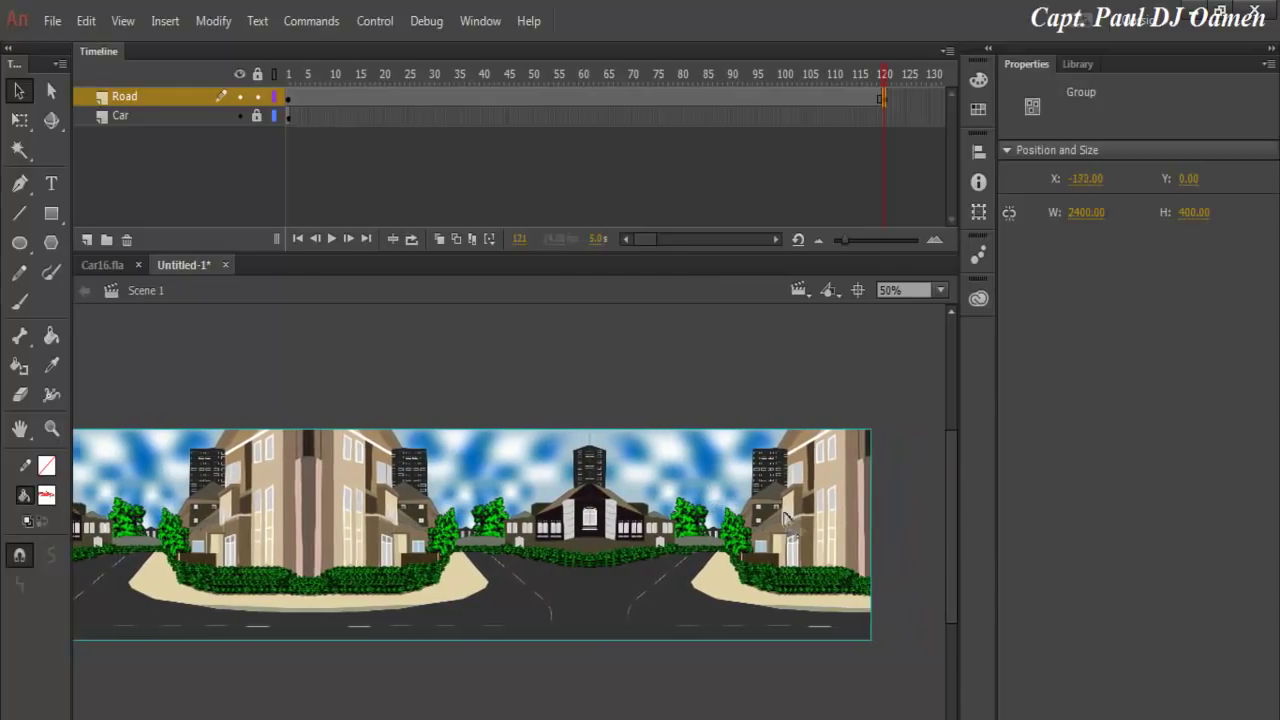
{"action": "key", "text": "shift+Left"}
{"action": "key", "text": "shift+Left"}
{"action": "key", "text": "shift+Left"}
{"action": "key", "text": "shift+Left"}
{"action": "key", "text": "shift+Left"}
{"action": "key", "text": "shift+Left"}
{"action": "key", "text": "Left"}
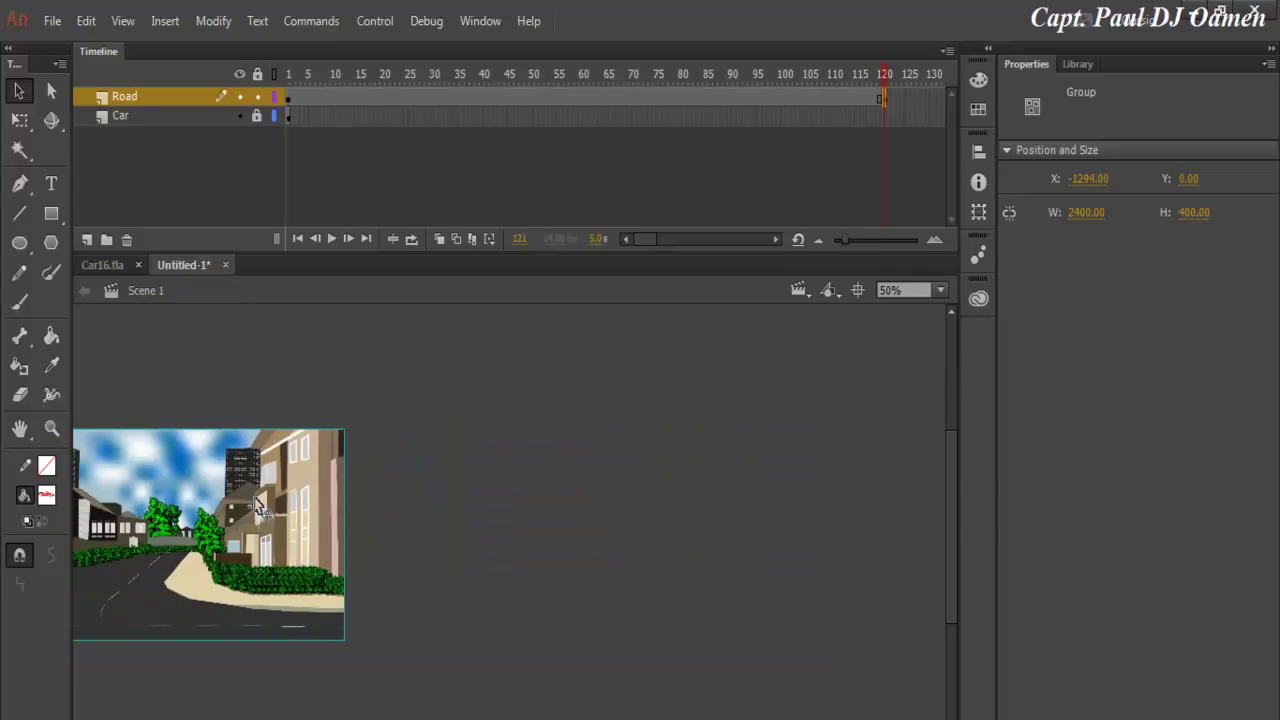
{"action": "key", "text": "shift+Left"}
{"action": "key", "text": "shift+Left"}
{"action": "key", "text": "shift+Left"}
{"action": "key", "text": "shift+Left"}
{"action": "key", "text": "shift+Left"}
{"action": "key", "text": "shift+Left"}
{"action": "key", "text": "shift+Left"}
{"action": "key", "text": "shift+Left"}
{"action": "key", "text": "Left"}
{"action": "key", "text": "Left"}
{"action": "key", "text": "Left"}
{"action": "key", "text": "Left"}
{"action": "key", "text": "Left"}
{"action": "key", "text": "Left"}
{"action": "key", "text": "Left"}
{"action": "key", "text": "Left"}
{"action": "key", "text": "shift+Left"}
{"action": "key", "text": "shift+Left"}
{"action": "key", "text": "shift+Left"}
{"action": "key", "text": "shift+Left"}
{"action": "key", "text": "shift+Left"}
{"action": "key", "text": "shift+Left"}
{"action": "key", "text": "shift+Left"}
{"action": "key", "text": "shift+Left"}
{"action": "key", "text": "shift+Left"}
{"action": "key", "text": "shift+Left"}
{"action": "key", "text": "shift+Left"}
{"action": "key", "text": "shift+Left"}
{"action": "key", "text": "Left"}
{"action": "key", "text": "Left"}
{"action": "key", "text": "Left"}
{"action": "key", "text": "Left"}
{"action": "key", "text": "shift+Left"}
{"action": "key", "text": "shift+Left"}
{"action": "key", "text": "shift+Left"}
{"action": "key", "text": "shift+Left"}
{"action": "key", "text": "shift+Left"}
{"action": "key", "text": "shift+Left"}
{"action": "key", "text": "shift+Left"}
{"action": "key", "text": "shift+Left"}
{"action": "key", "text": "shift+Left"}
{"action": "key", "text": "shift+Left"}
{"action": "key", "text": "shift+Left"}
{"action": "key", "text": "shift+Left"}
{"action": "key", "text": "shift+Left"}
{"action": "key", "text": "Left"}
{"action": "key", "text": "Left"}
{"action": "key", "text": "Left"}
{"action": "key", "text": "Left"}
{"action": "key", "text": "Left"}
{"action": "key", "text": "Left"}
{"action": "key", "text": "shift+Left"}
{"action": "key", "text": "shift+Left"}
{"action": "key", "text": "shift+Left"}
{"action": "key", "text": "shift+Left"}
{"action": "key", "text": "shift+Left"}
{"action": "key", "text": "shift+Left"}
{"action": "key", "text": "shift+Left"}
{"action": "key", "text": "shift+Left"}
{"action": "key", "text": "shift+Left"}
{"action": "key", "text": "shift+Left"}
{"action": "key", "text": "Left"}
{"action": "key", "text": "Left"}
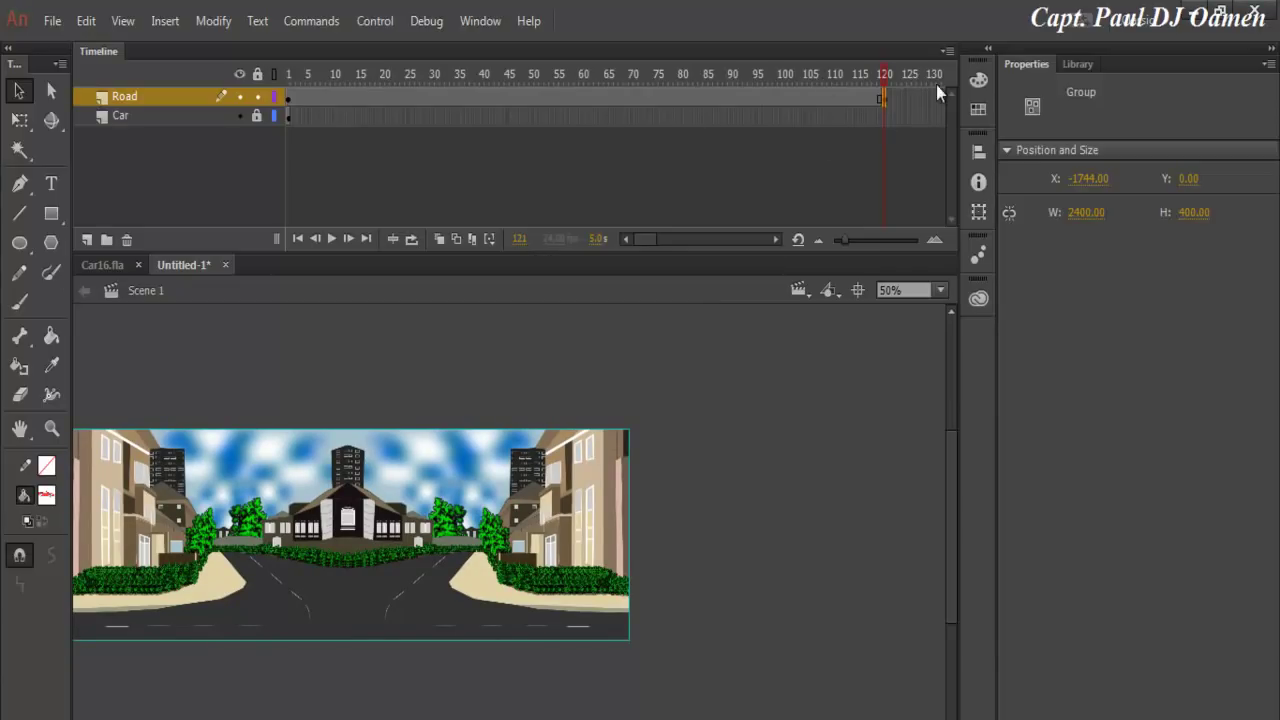
Step: Extend the Car layer to frame 121 and create a classic tween between the Road layer's keyframes
{"action": "left_click", "coordinate": [885, 116]}
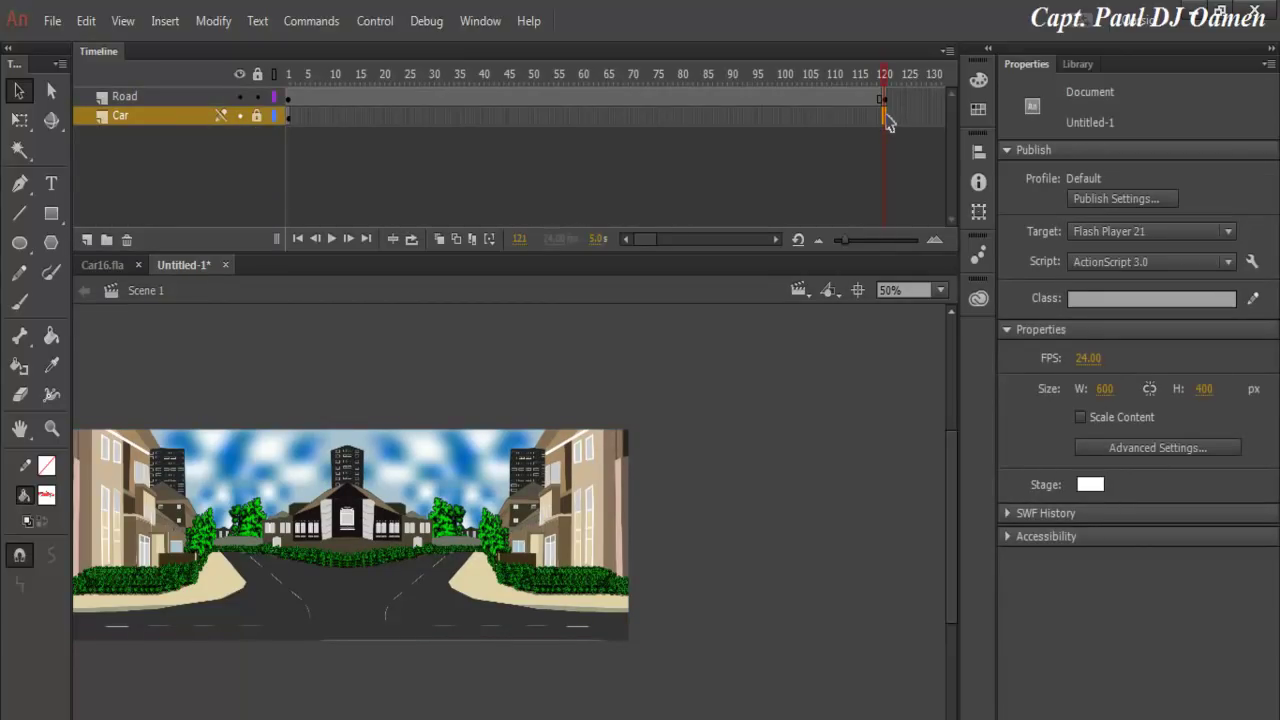
{"action": "double_click", "coordinate": [886, 118]}
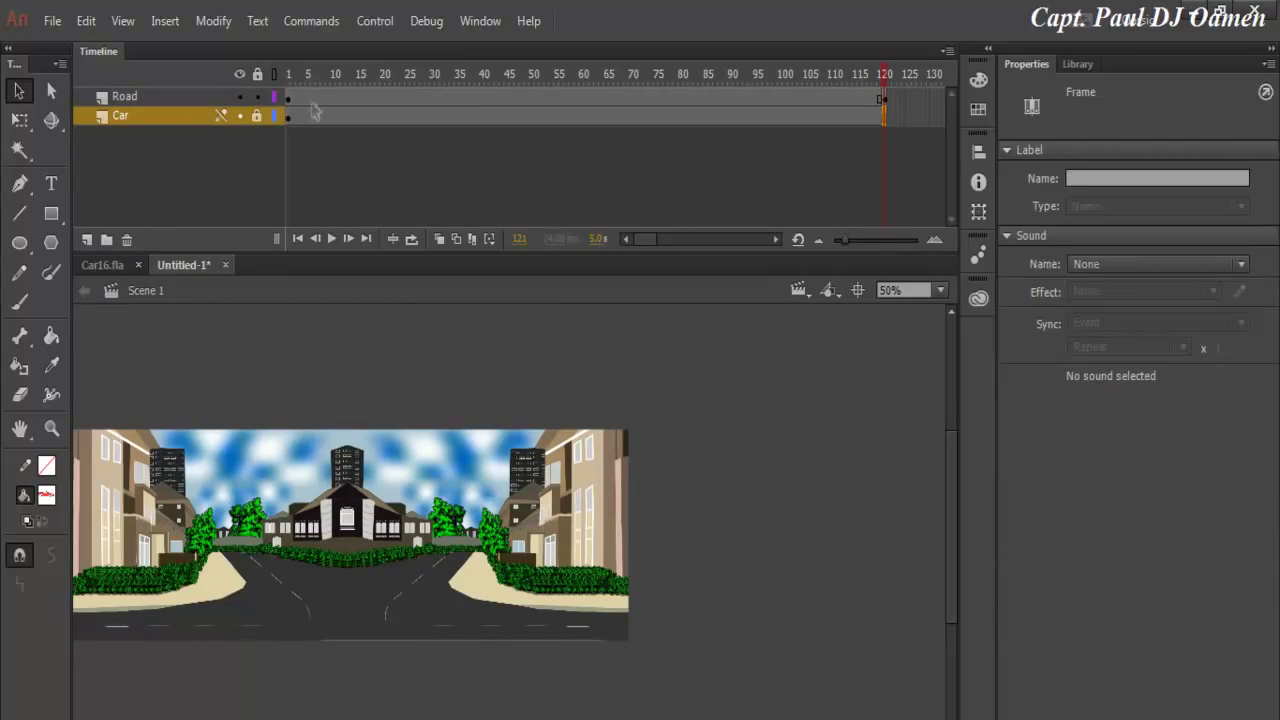
{"action": "left_click", "coordinate": [527, 99]}
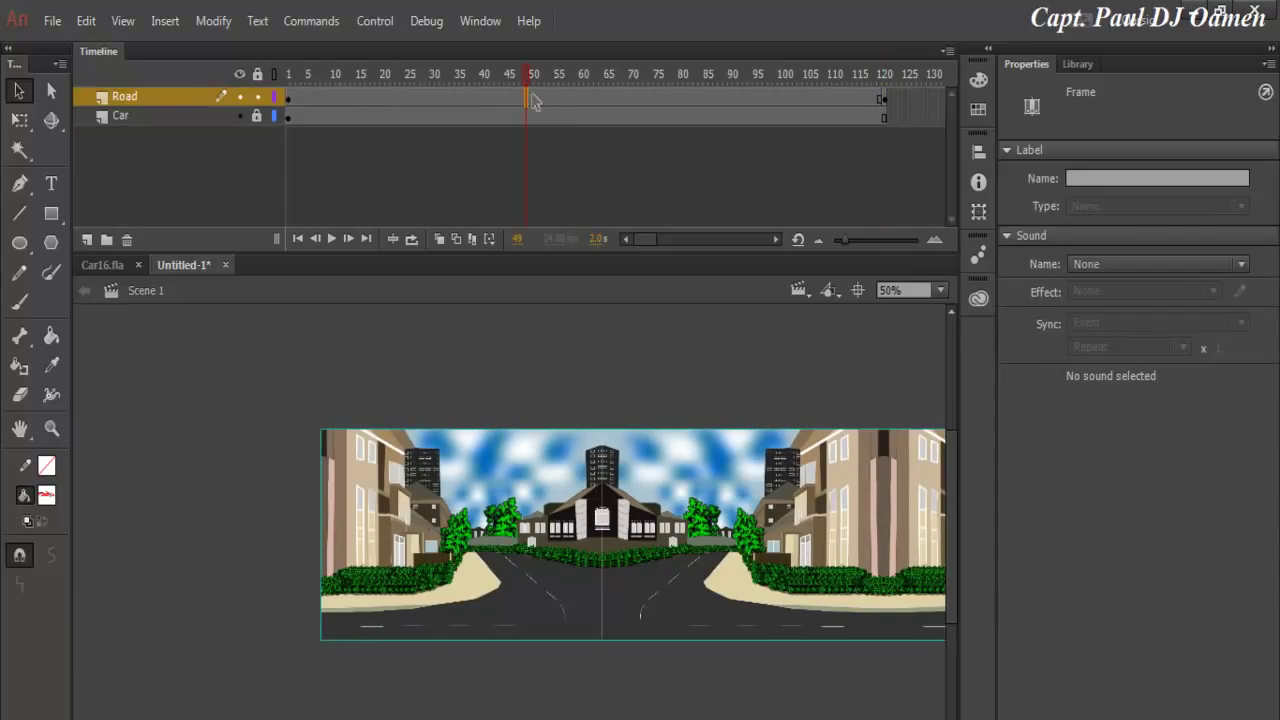
{"action": "right_click", "coordinate": [547, 96]}
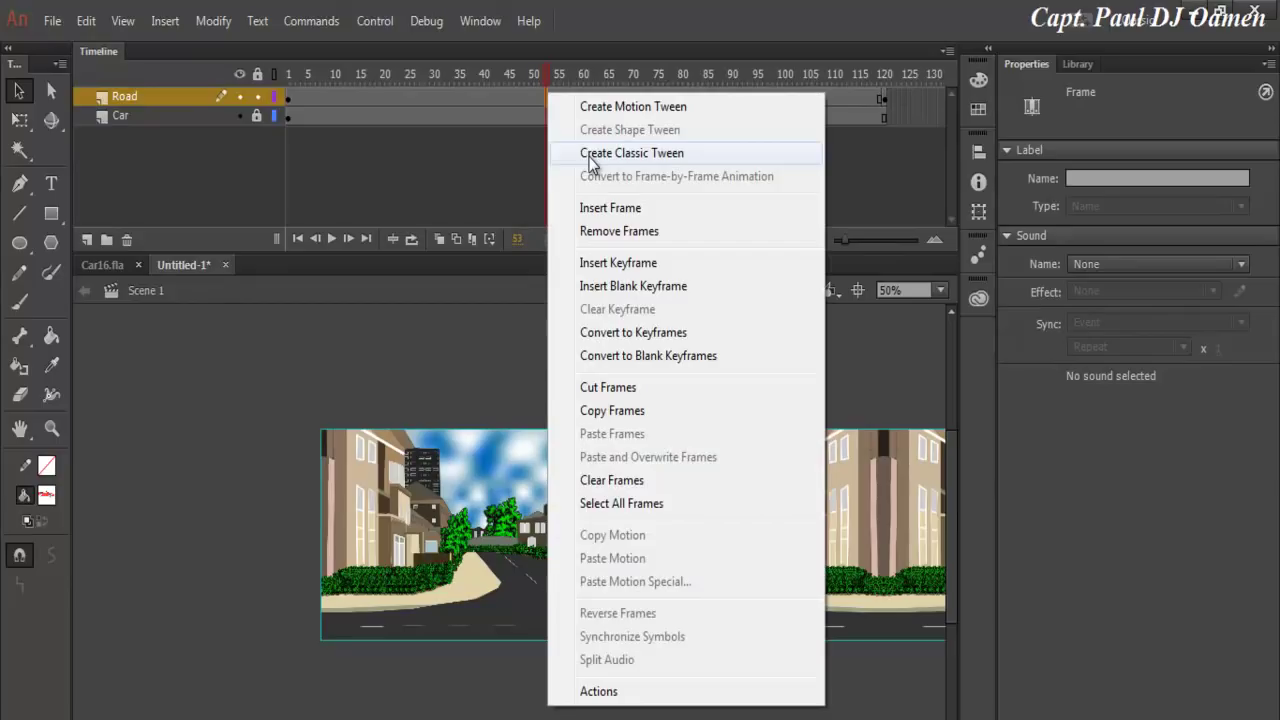
{"action": "left_click", "coordinate": [624, 153]}
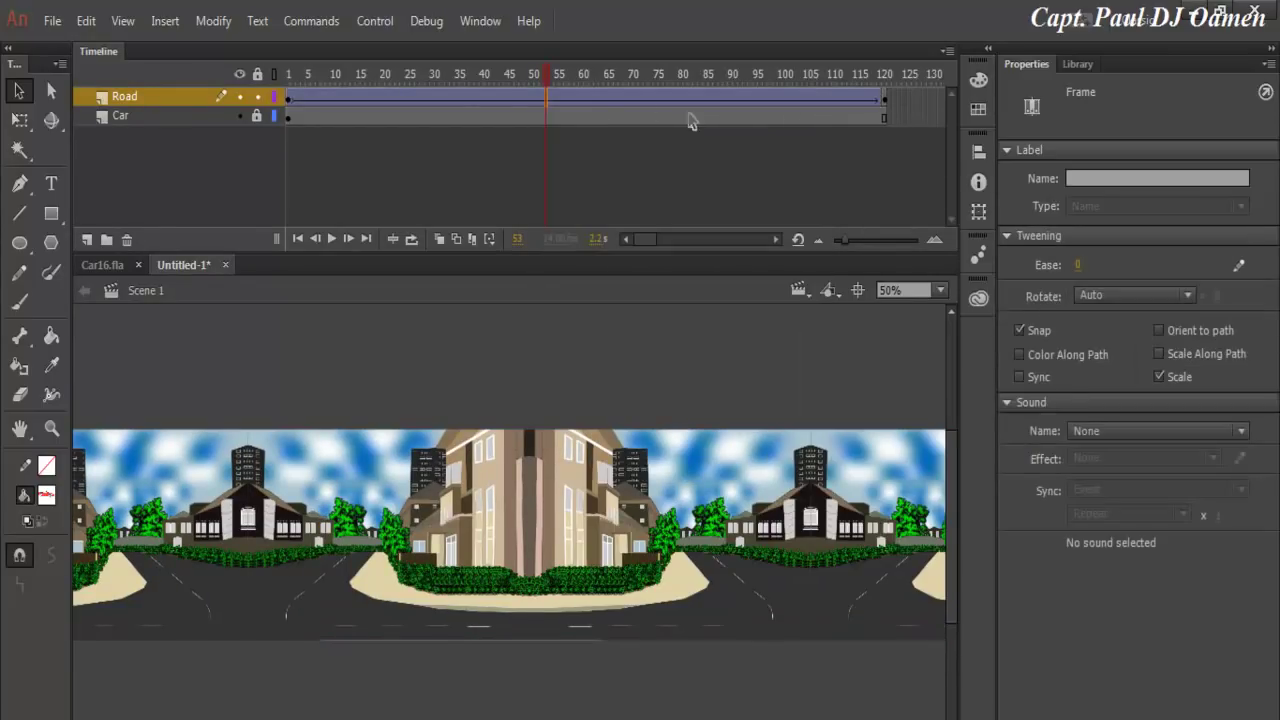
Step: Move the Car layer above the Road layer so the car appears in front of the street
{"action": "left_click", "coordinate": [373, 21]}
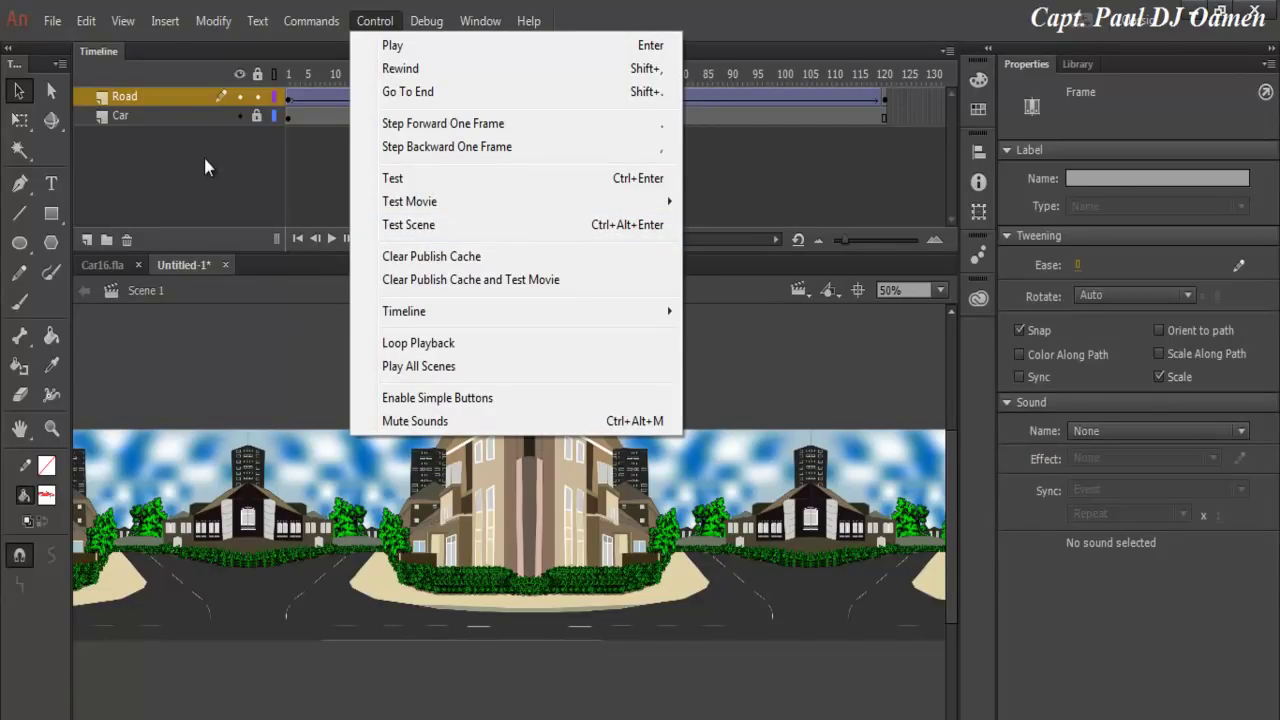
{"action": "left_click", "coordinate": [141, 150]}
{"action": "left_click", "coordinate": [129, 114]}
{"action": "left_click_drag", "start_coordinate": [129, 114], "coordinate": [140, 88]}
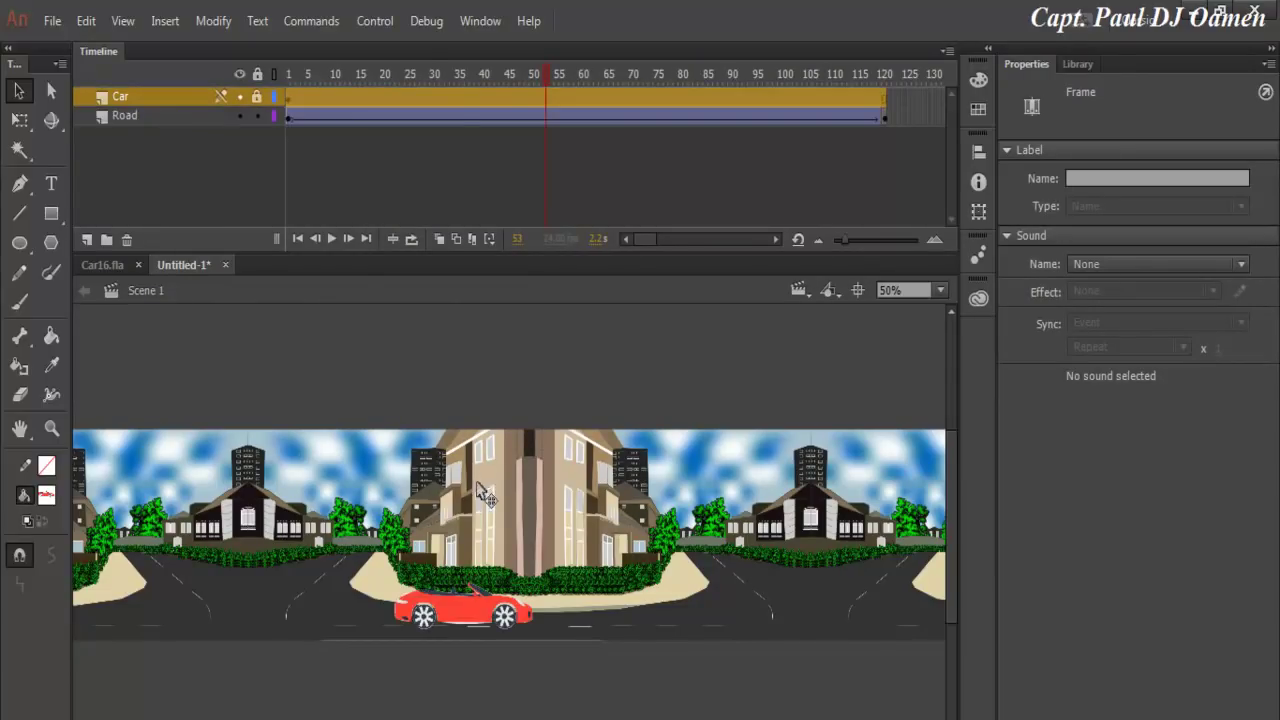
Step: Test the scene to preview the car in front of the scrolling street, and close the preview
{"action": "left_click", "coordinate": [383, 20]}
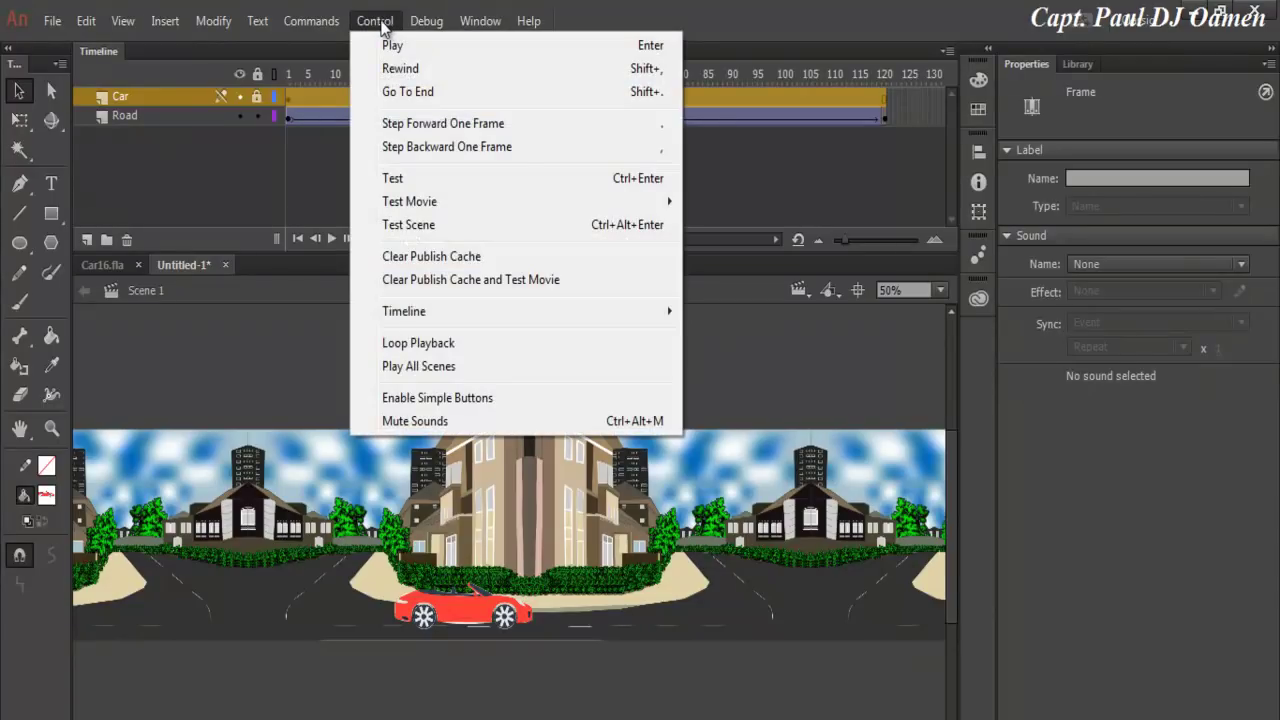
{"action": "left_click", "coordinate": [418, 230]}
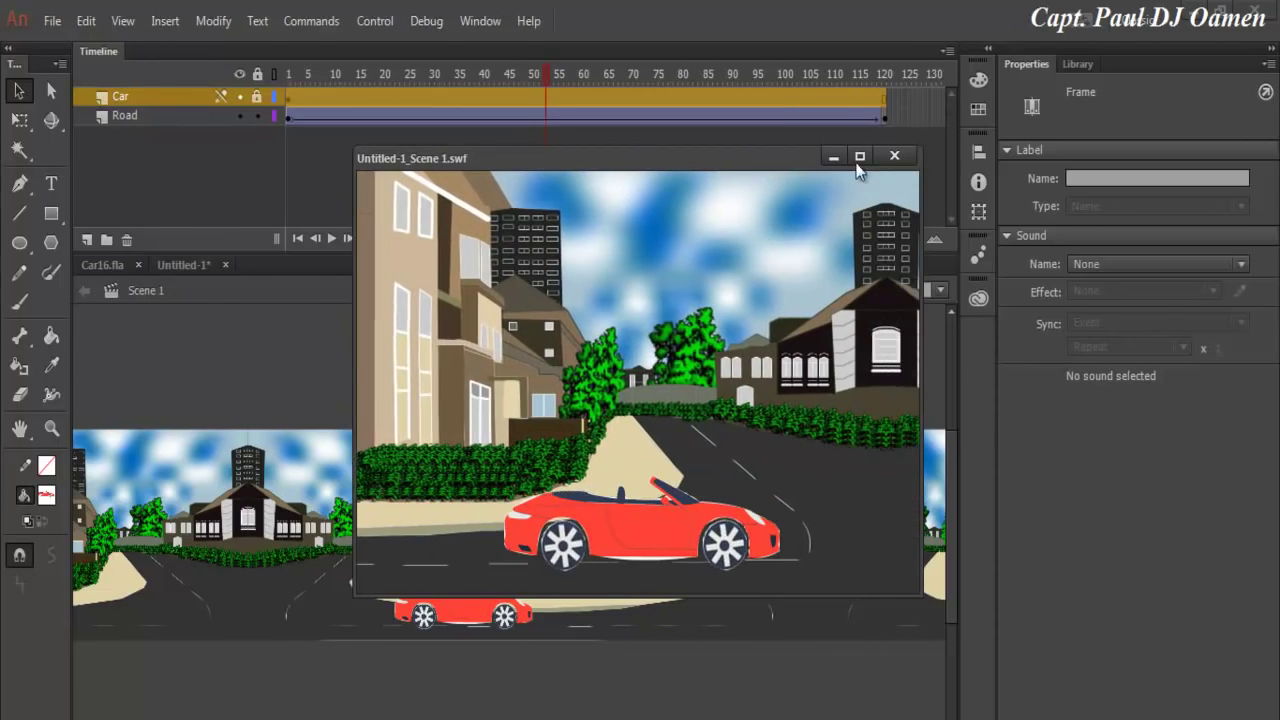
{"action": "left_click", "coordinate": [894, 155]}
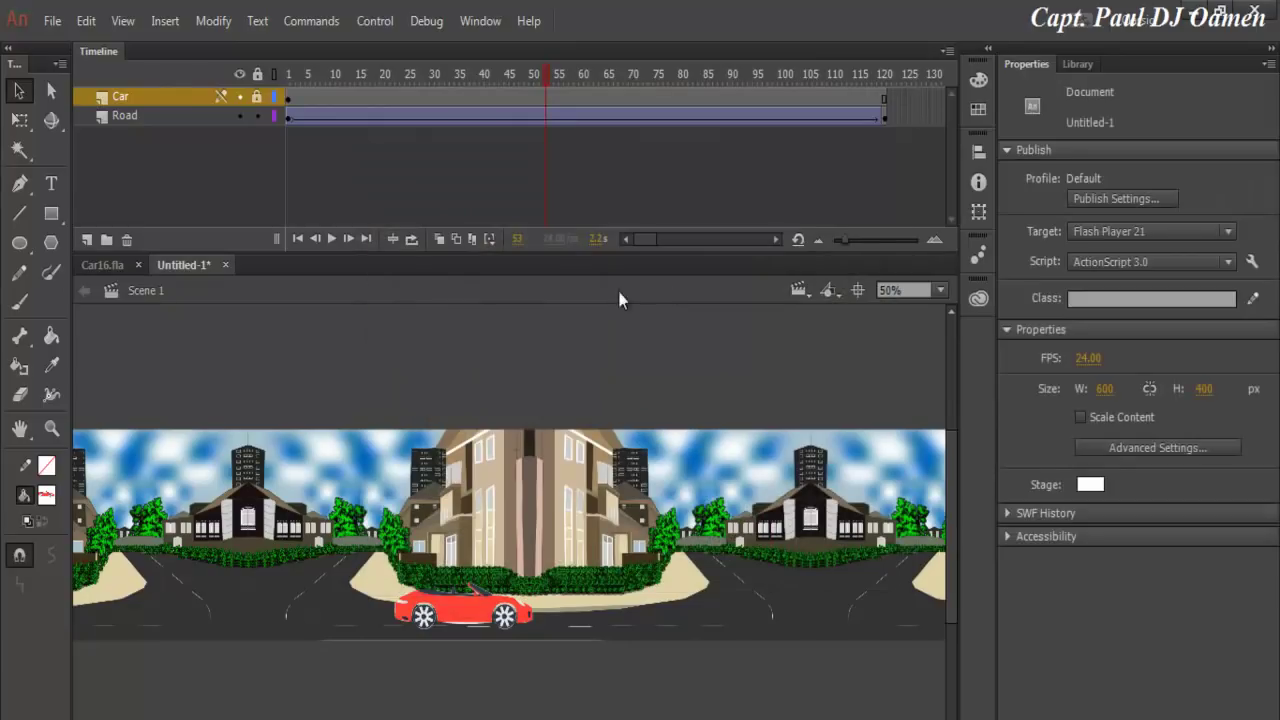
Step: Add a new layer directly above the Road layer and name it bg
{"action": "left_click", "coordinate": [125, 116]}
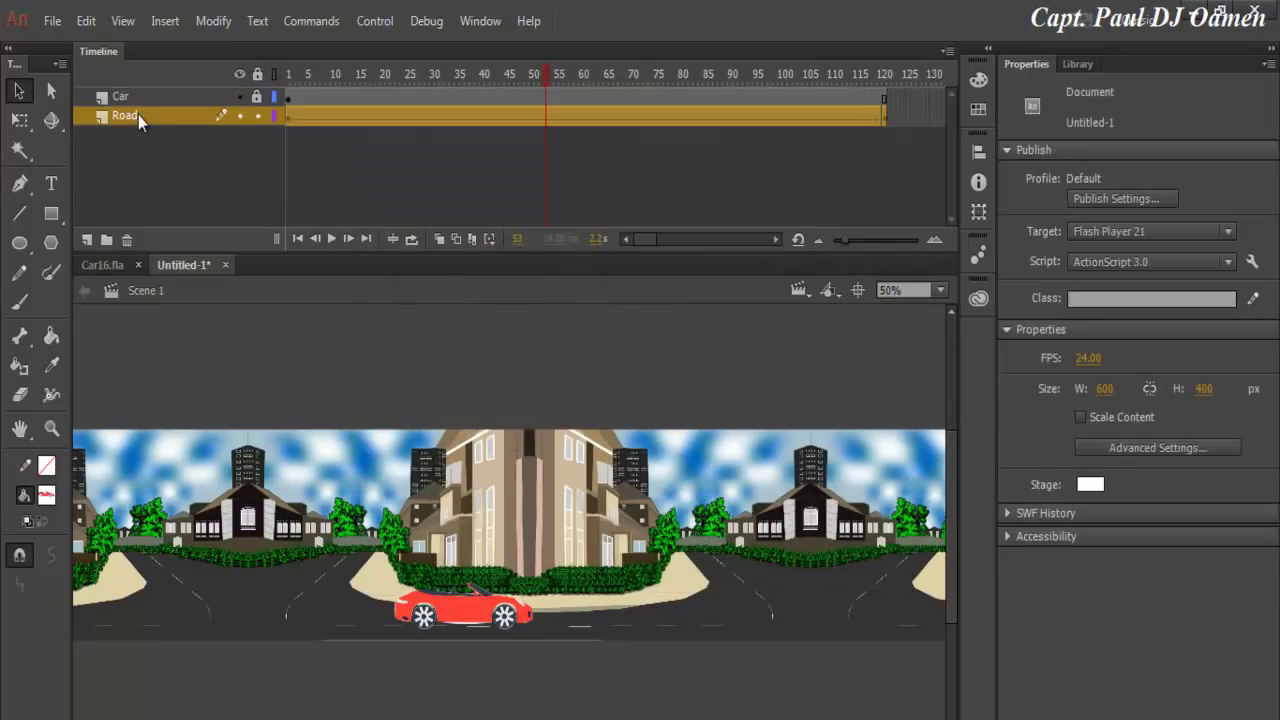
{"action": "left_click", "coordinate": [85, 237]}
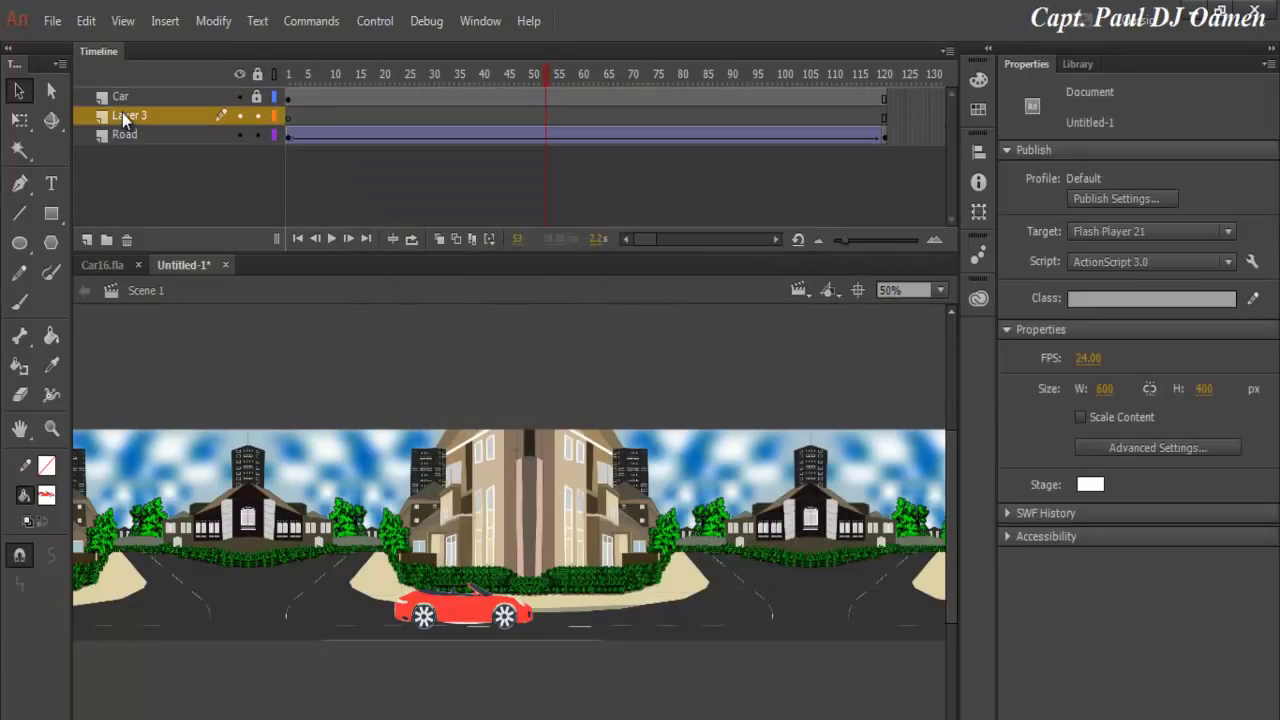
{"action": "double_click", "coordinate": [124, 117]}
{"action": "type", "text": "bg"}
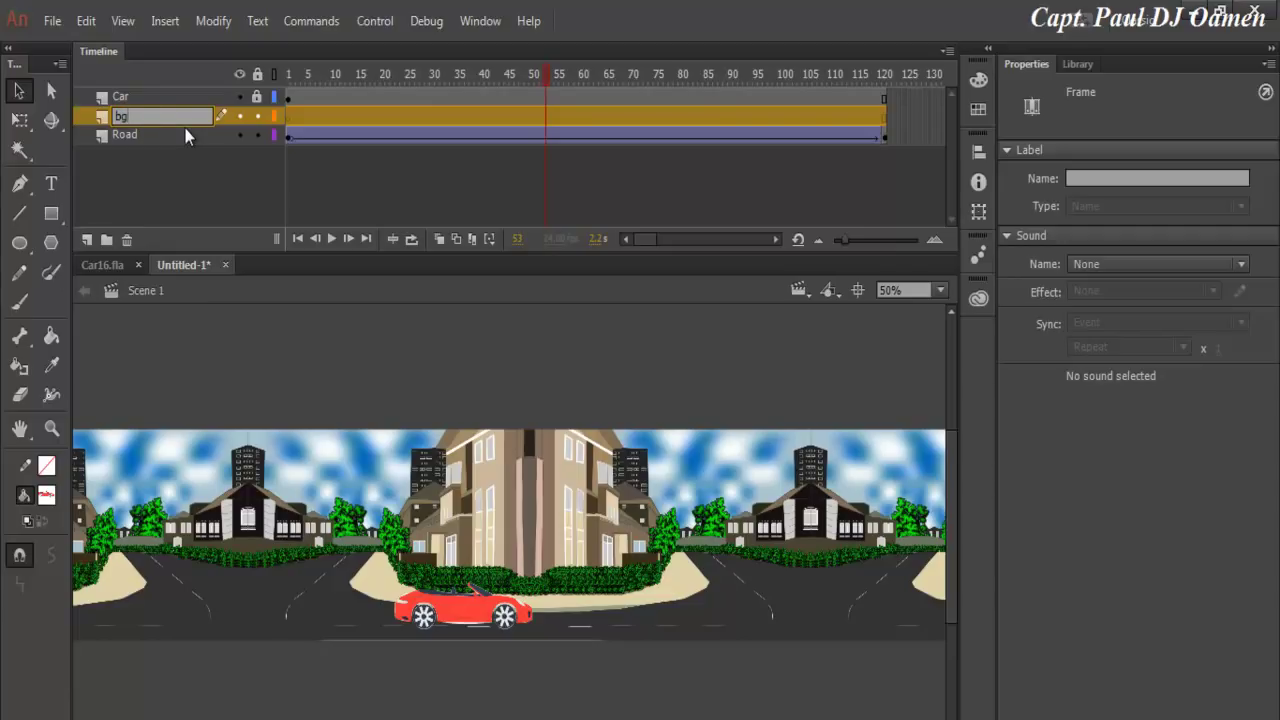
Step: Draw black rectangles without a stroke on the bg layer to fill the gaps behind the car's wheels
{"action": "left_click", "coordinate": [48, 496]}
{"action": "left_click", "coordinate": [116, 566]}
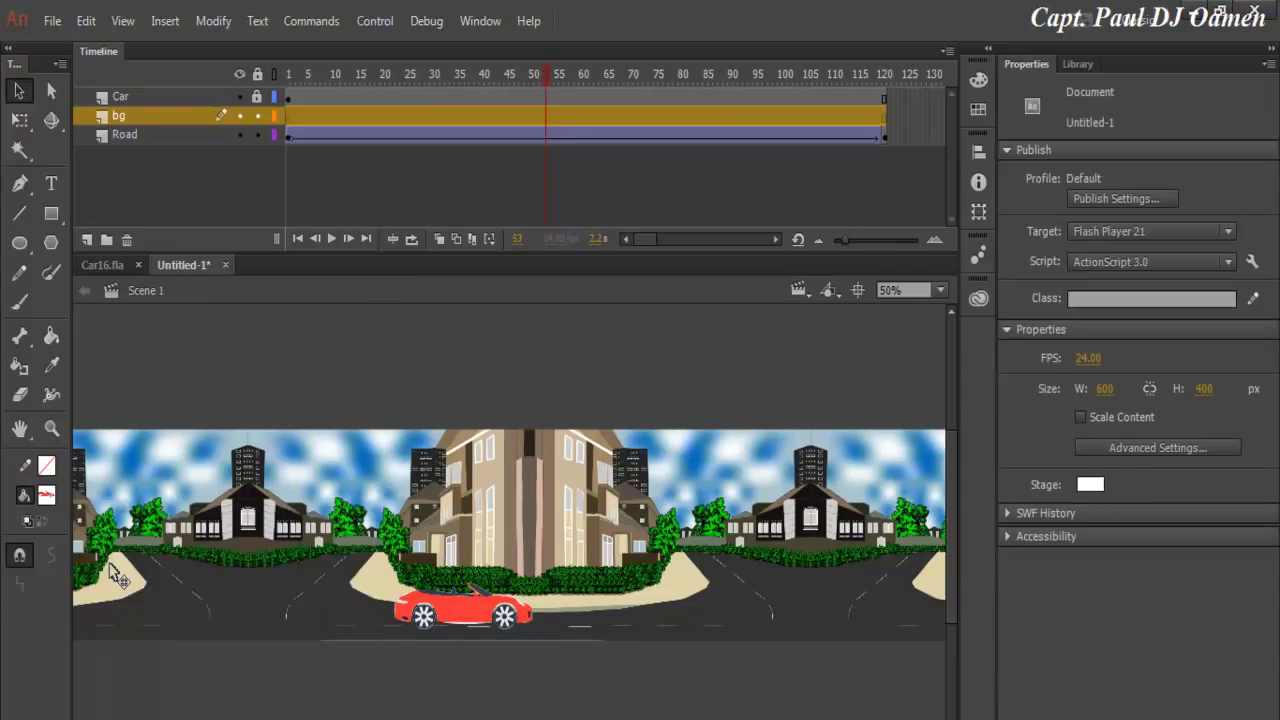
{"action": "left_click", "coordinate": [53, 215]}
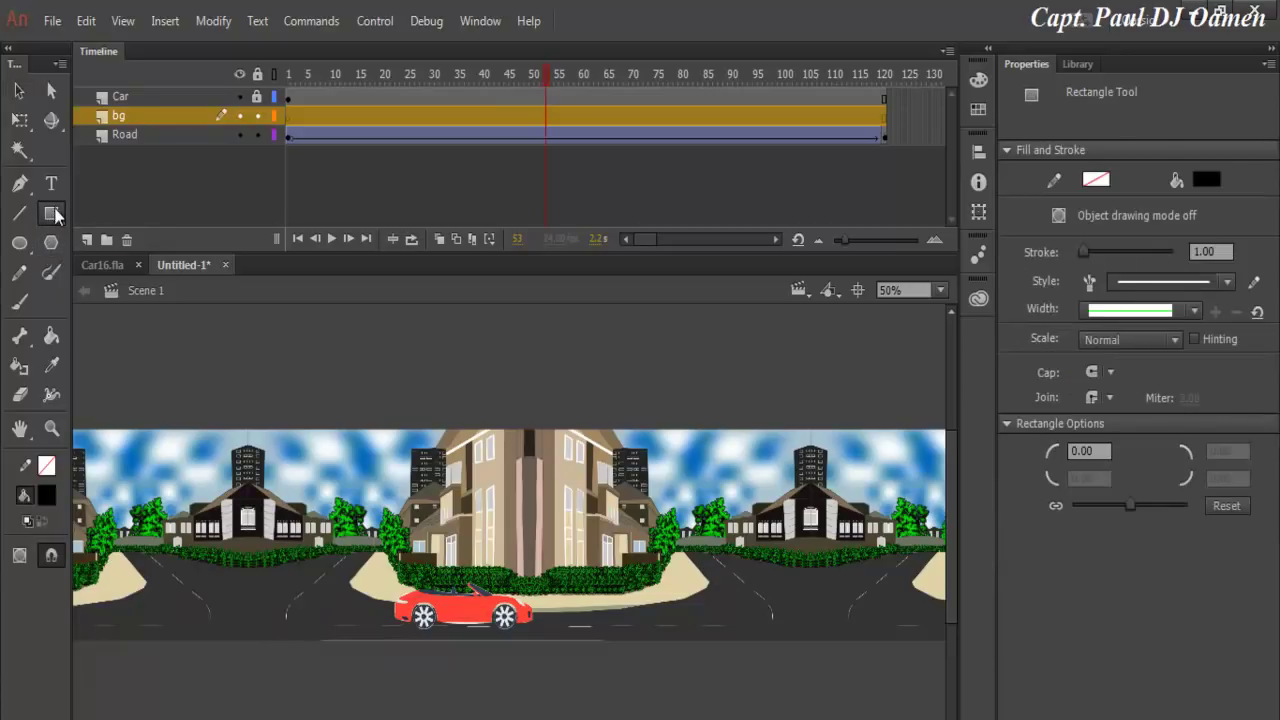
{"action": "left_click", "coordinate": [19, 244]}
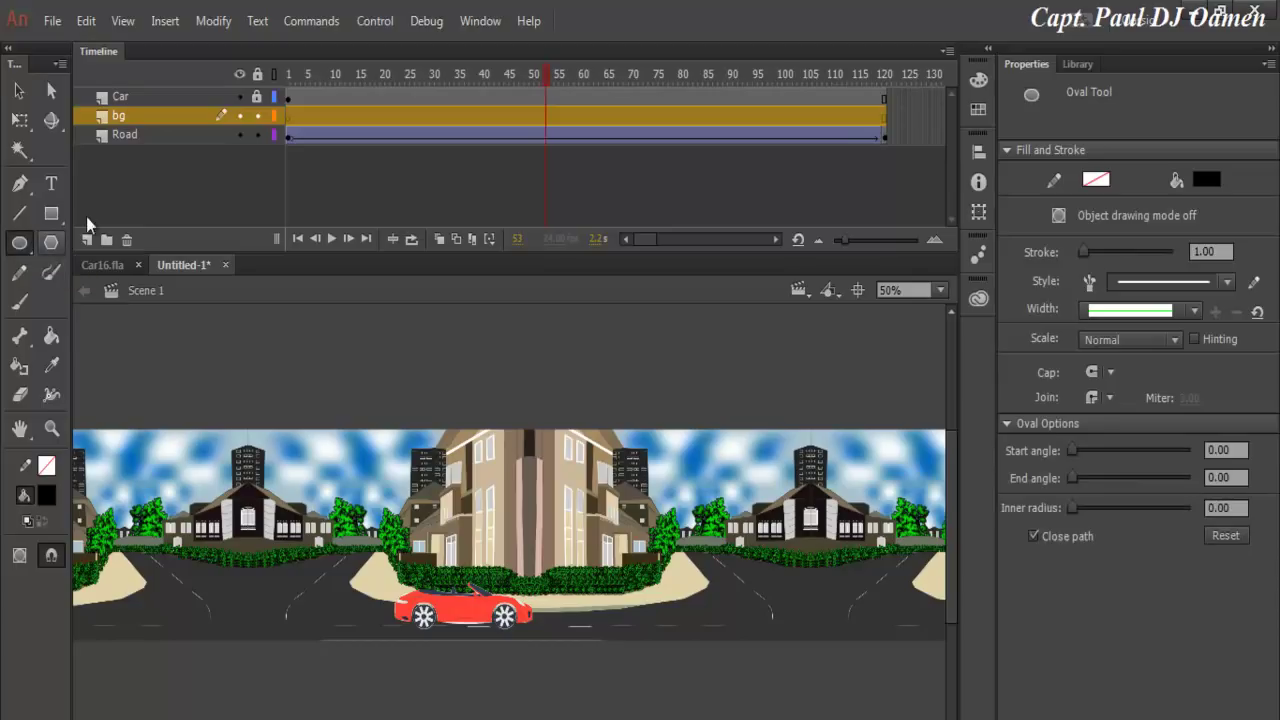
{"action": "left_click", "coordinate": [51, 214]}
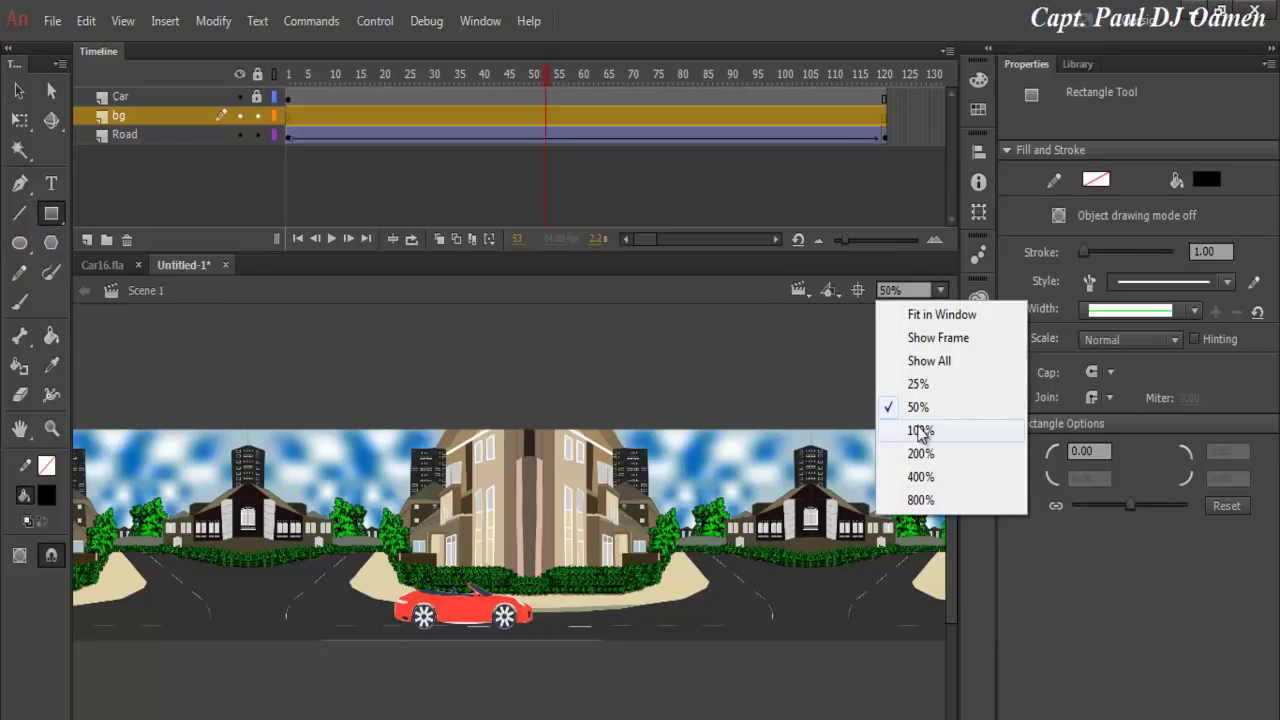
{"action": "left_click", "coordinate": [921, 430]}
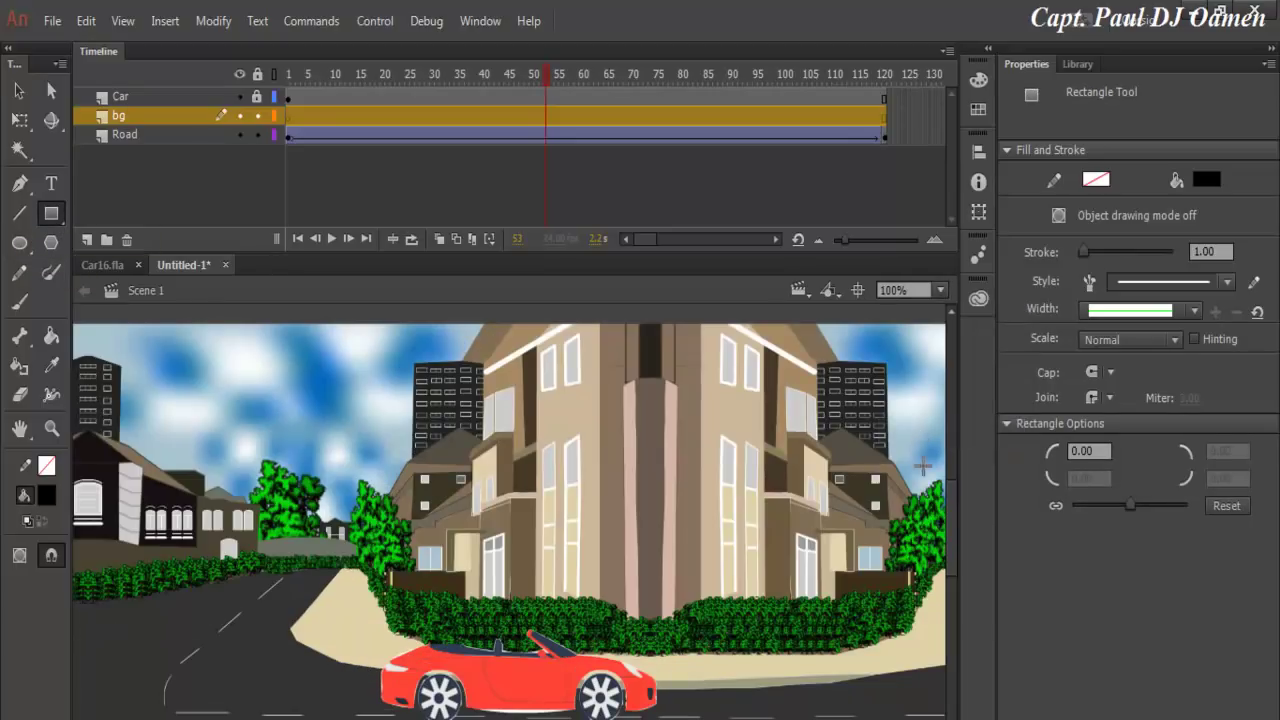
{"action": "left_click", "coordinate": [440, 678]}
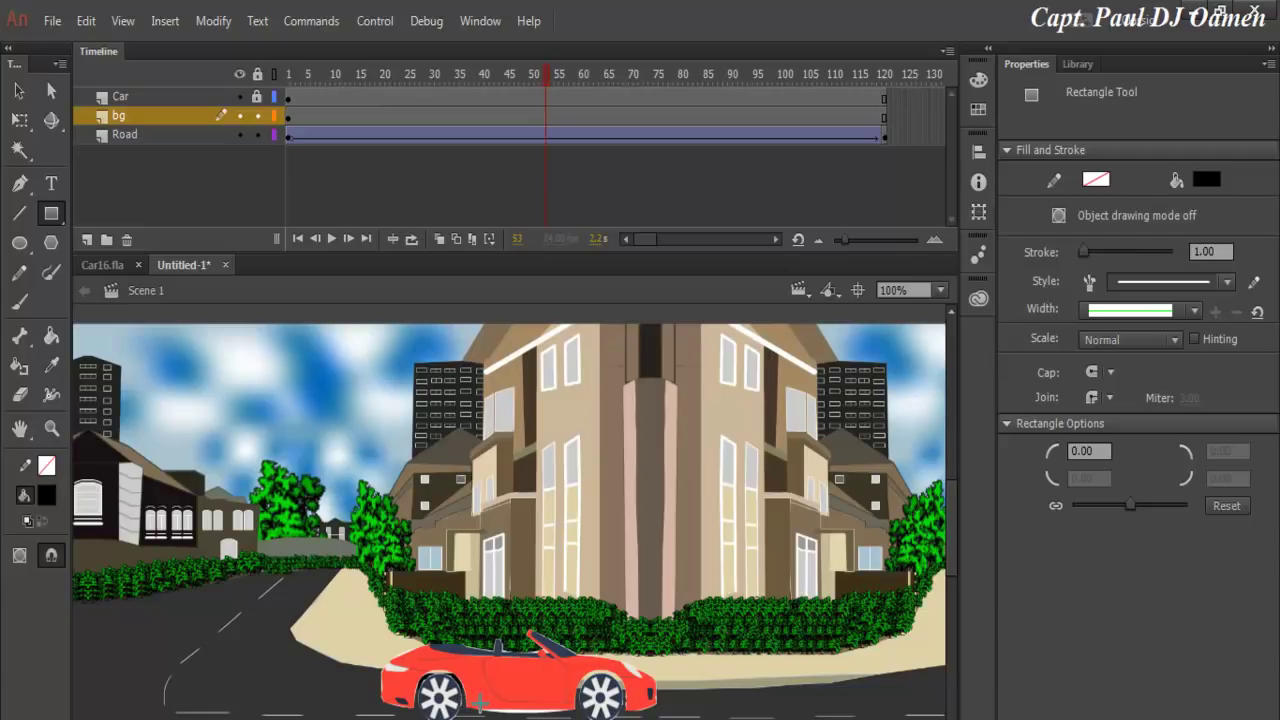
{"action": "key", "text": "ctrl+z"}
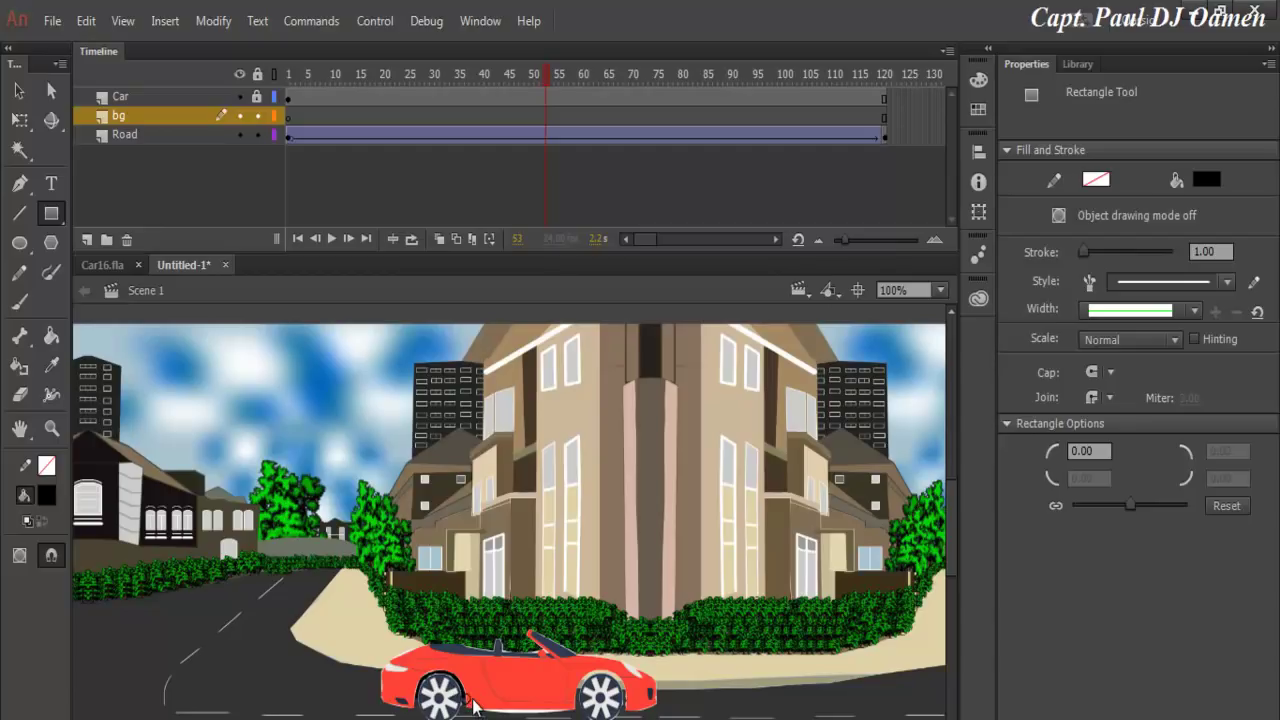
{"action": "key", "text": "ctrl+y"}
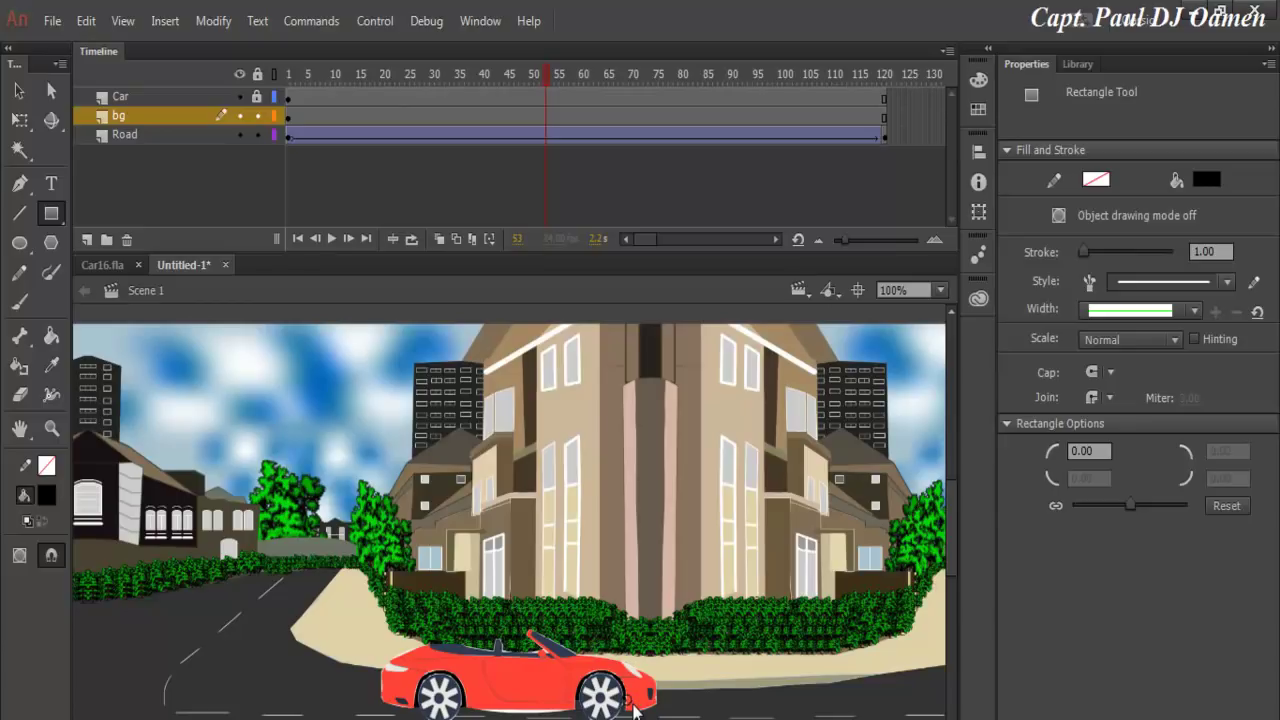
Step: Test the scene again and maximize the preview to check the wheel arches against the moving street
{"action": "left_click", "coordinate": [375, 21]}
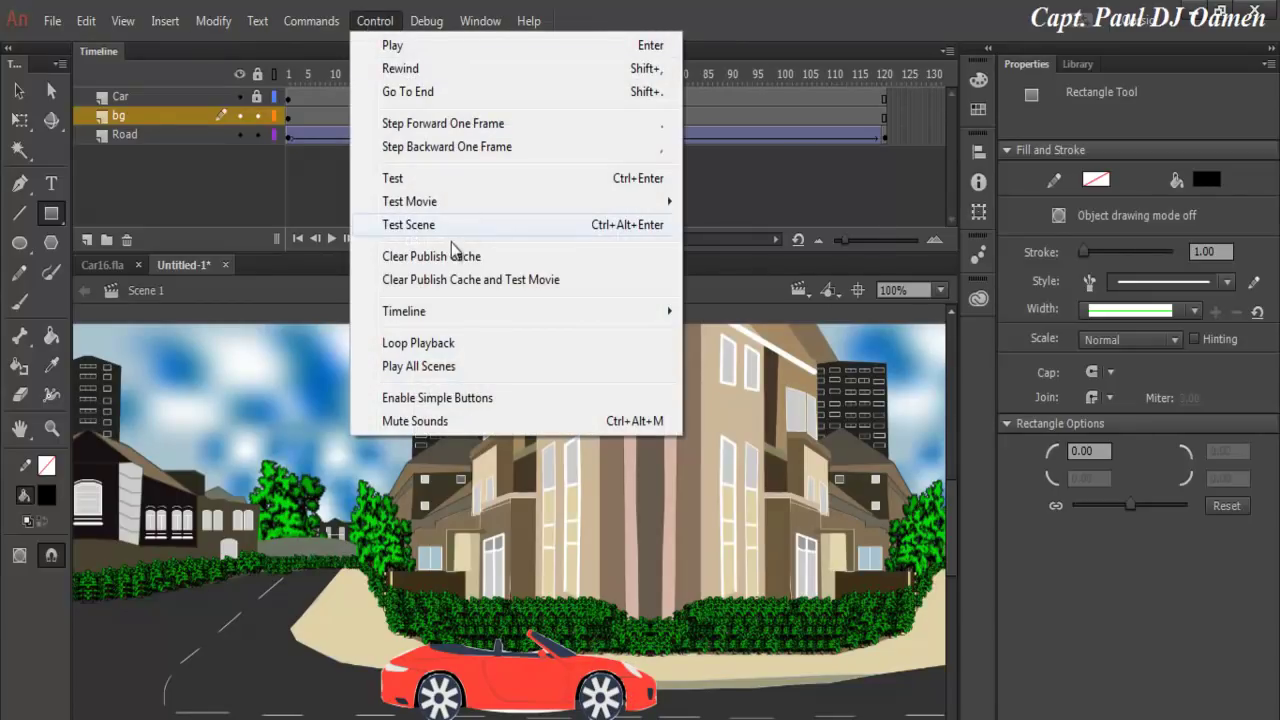
{"action": "left_click", "coordinate": [436, 230]}
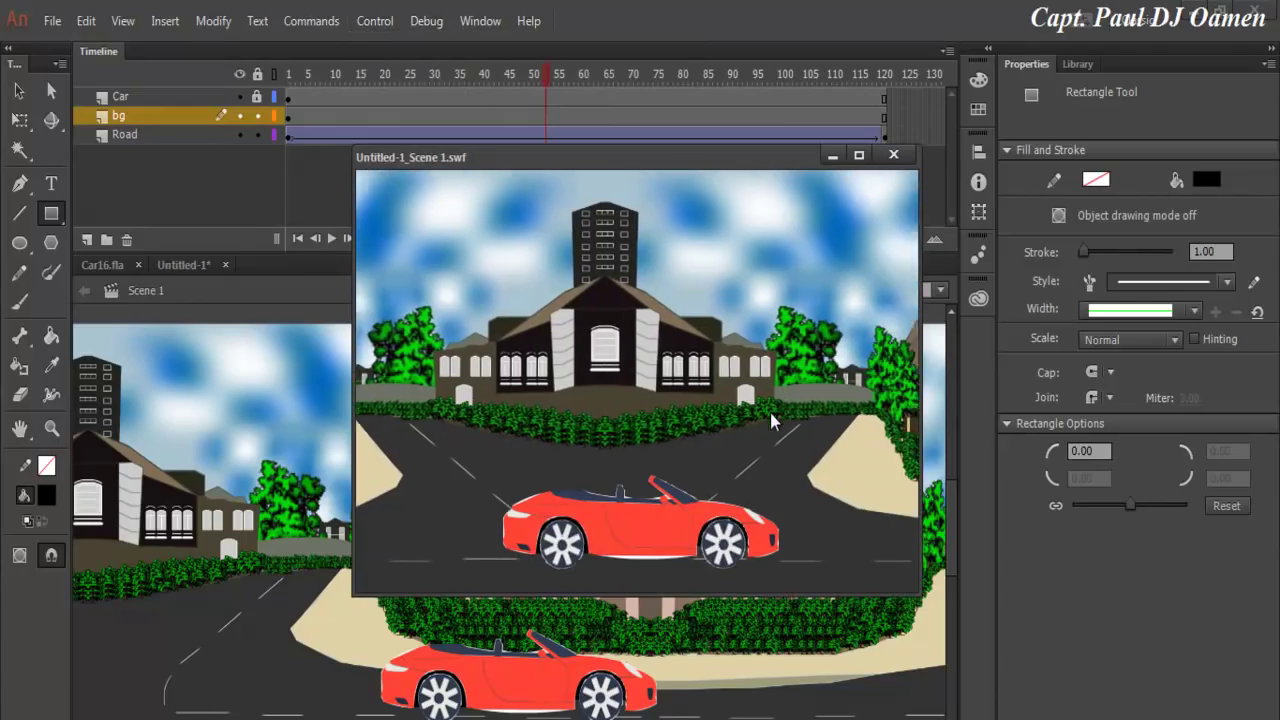
{"action": "left_click", "coordinate": [859, 155]}
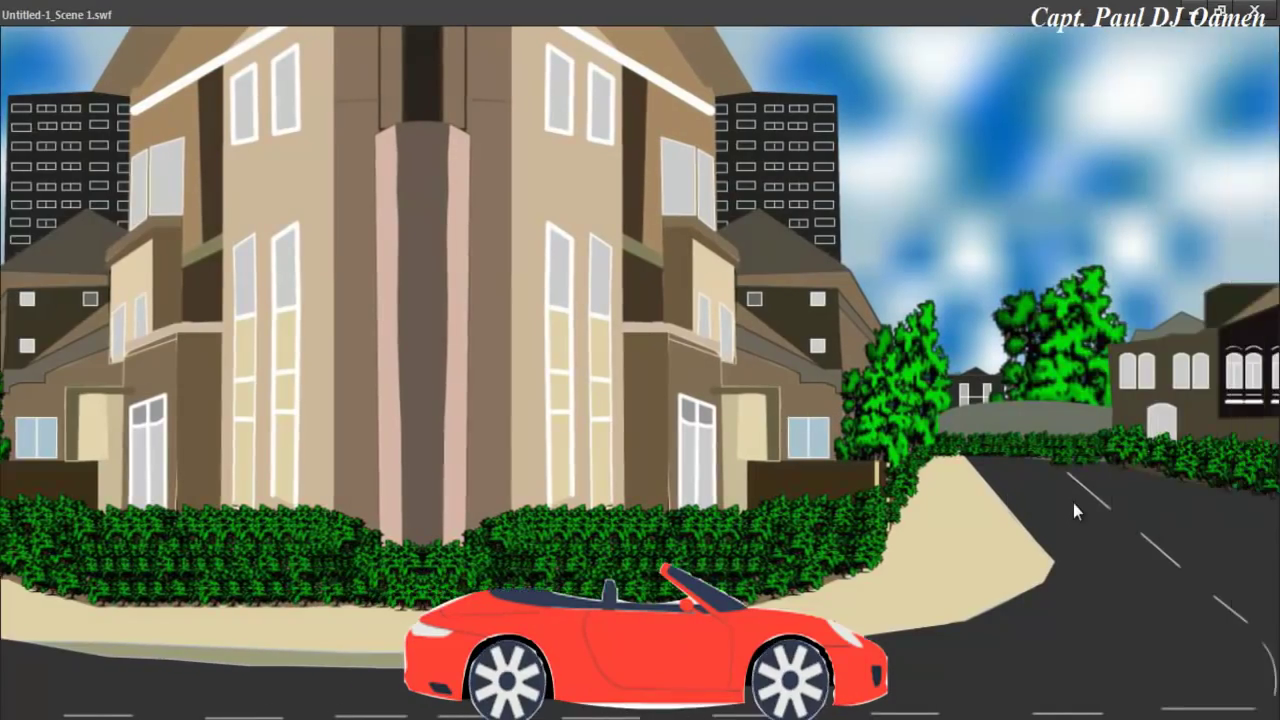